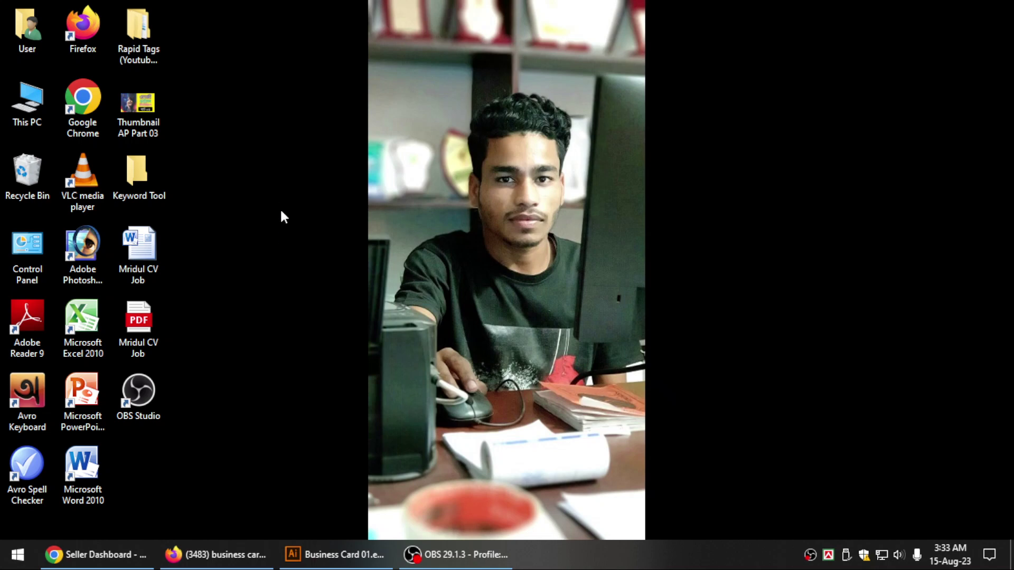
Refresh the desktop repeatedly, then bring the Business Card 01.eps Illustrator window back to front
{"action": "right_click", "coordinate": [272, 198]}
{"action": "left_click", "coordinate": [264, 240]}
{"action": "right_click", "coordinate": [229, 185]}
{"action": "left_click", "coordinate": [257, 232]}
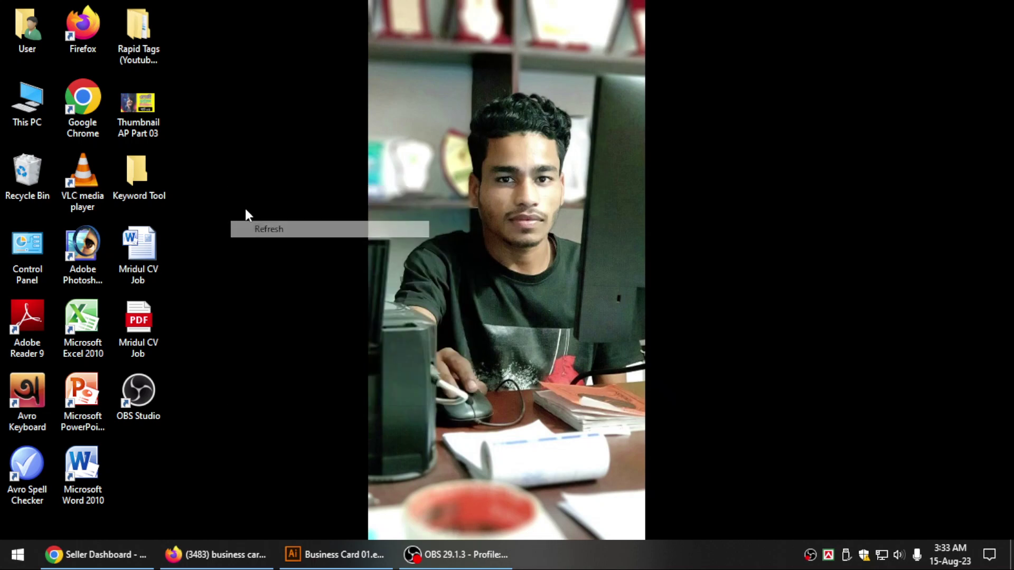
{"action": "right_click", "coordinate": [236, 188]}
{"action": "left_click", "coordinate": [275, 235]}
{"action": "right_click", "coordinate": [233, 173]}
{"action": "left_click", "coordinate": [273, 221]}
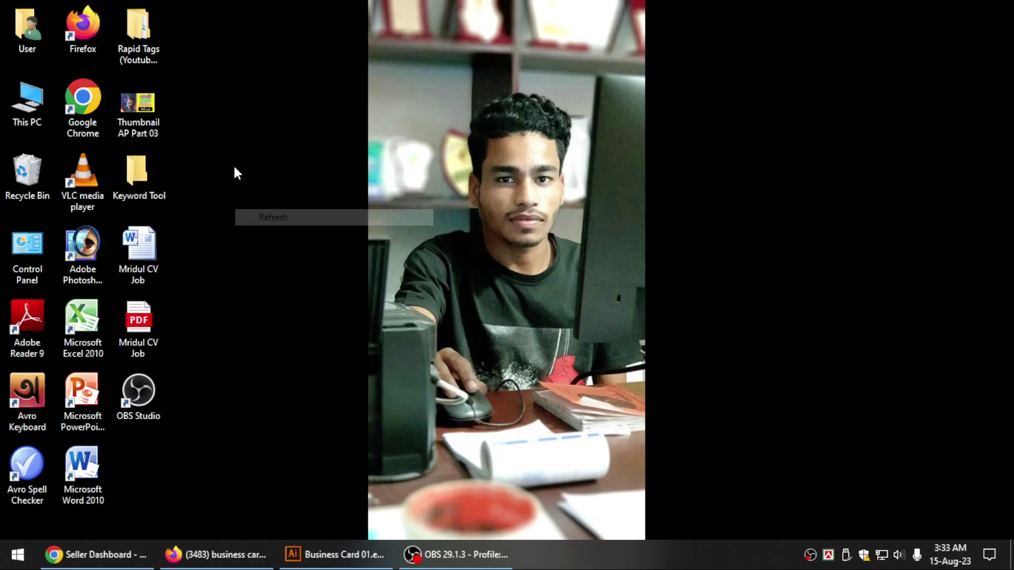
{"action": "right_click", "coordinate": [227, 155]}
{"action": "left_click", "coordinate": [267, 198]}
{"action": "right_click", "coordinate": [239, 162]}
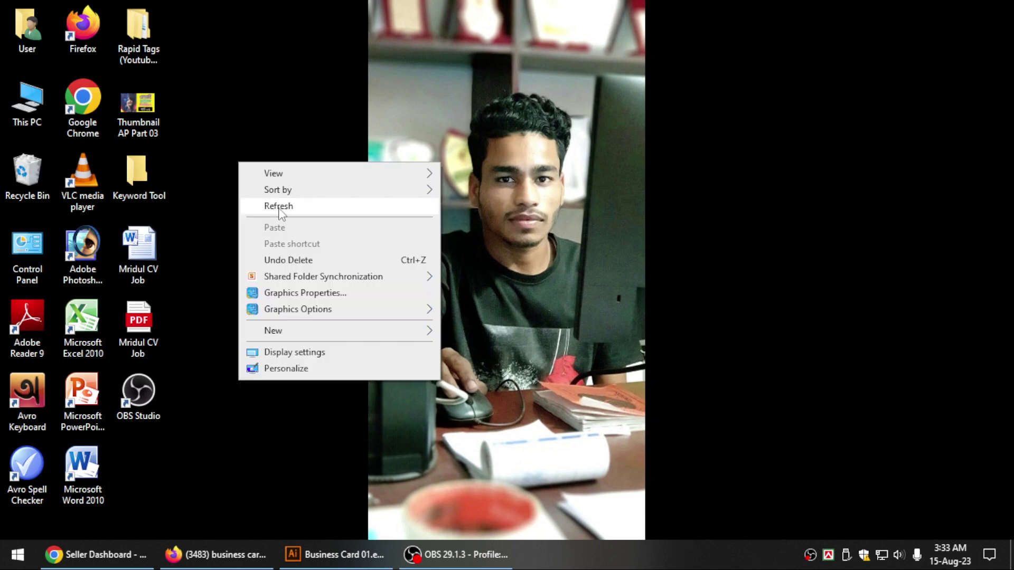
{"action": "left_click", "coordinate": [275, 206]}
{"action": "right_click", "coordinate": [235, 137]}
{"action": "left_click", "coordinate": [271, 182]}
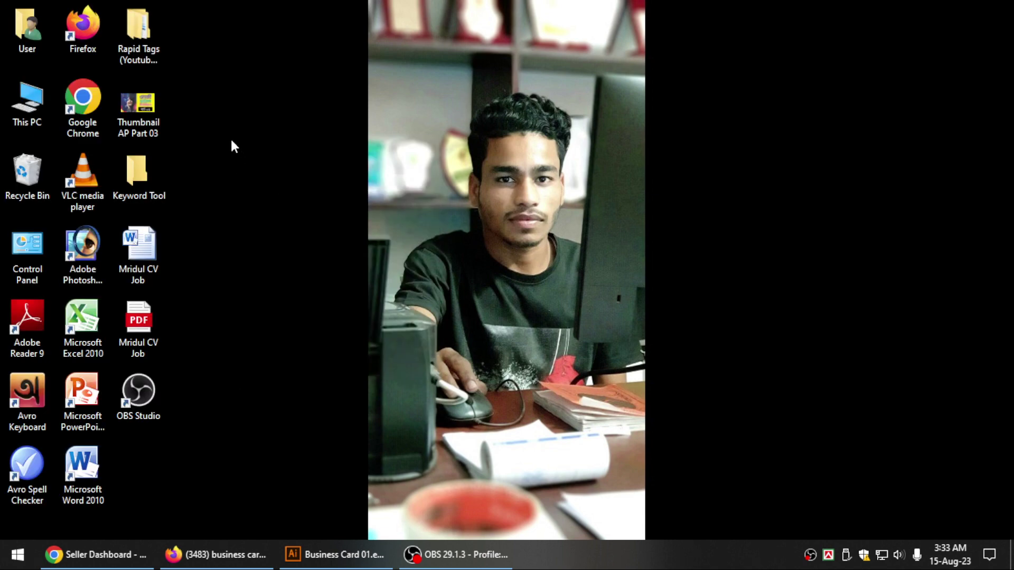
{"action": "right_click", "coordinate": [231, 139]}
{"action": "left_click", "coordinate": [267, 188]}
{"action": "right_click", "coordinate": [244, 157]}
{"action": "left_click", "coordinate": [270, 199]}
{"action": "right_click", "coordinate": [249, 184]}
{"action": "left_click", "coordinate": [280, 229]}
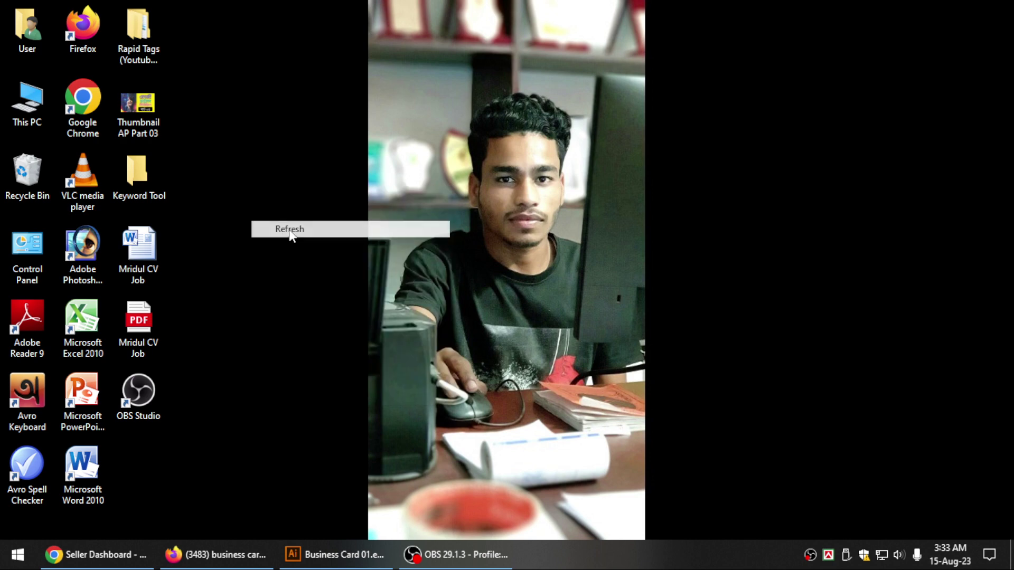
{"action": "right_click", "coordinate": [252, 202]}
{"action": "left_click", "coordinate": [280, 242]}
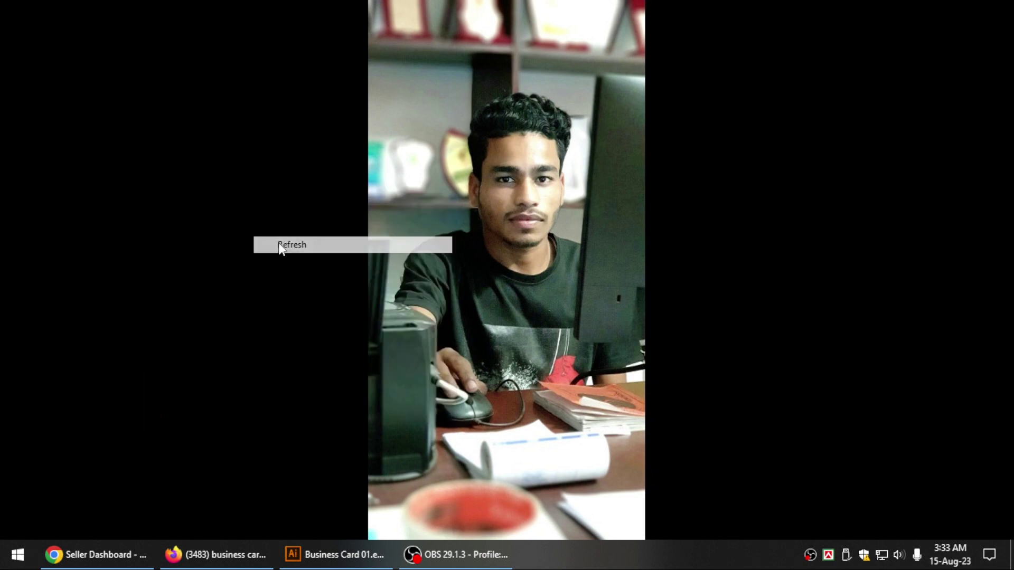
{"action": "right_click", "coordinate": [244, 194]}
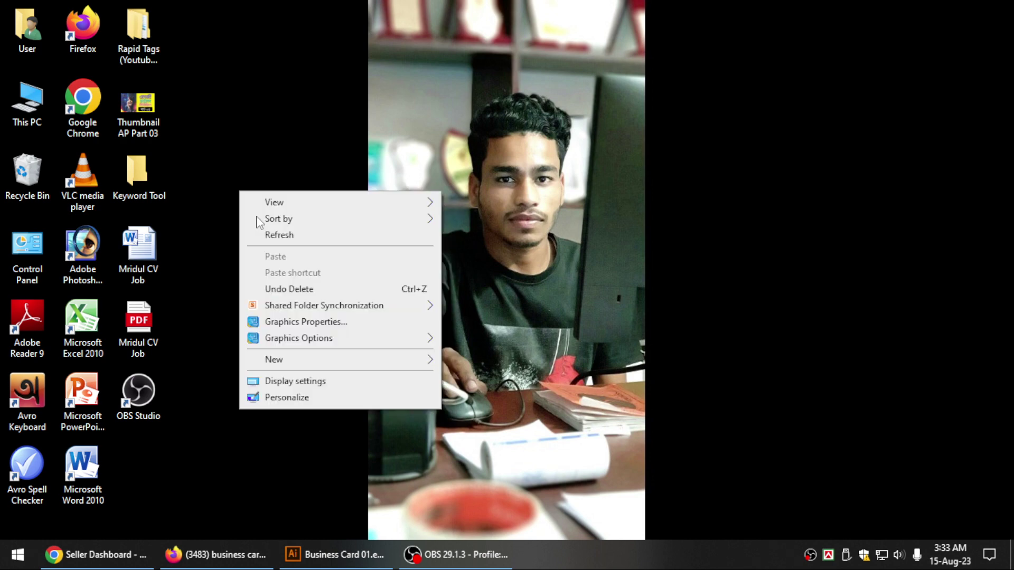
{"action": "left_click", "coordinate": [272, 234]}
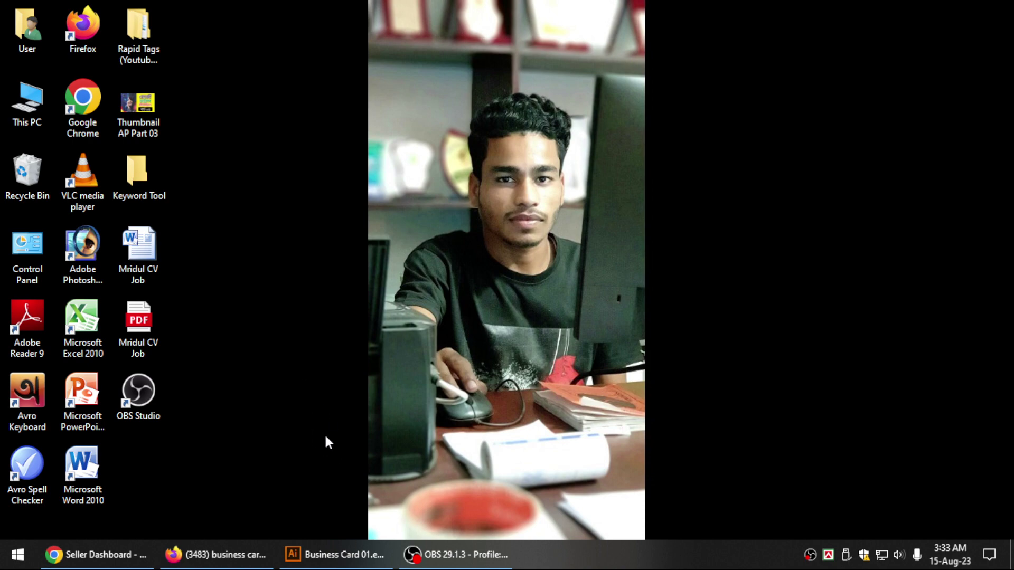
{"action": "left_click", "coordinate": [336, 554]}
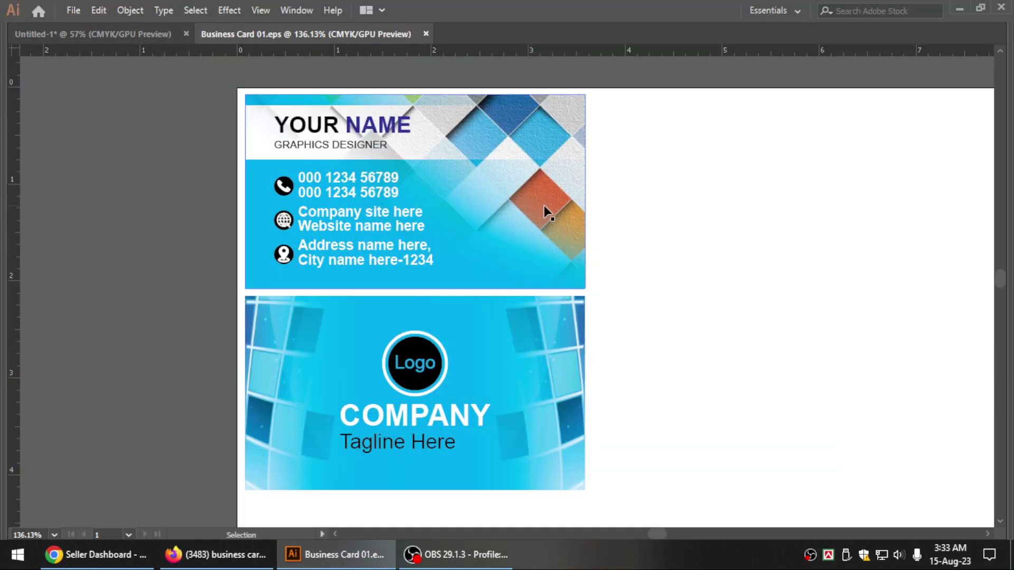
{"action": "key", "text": "ctrl+1"}
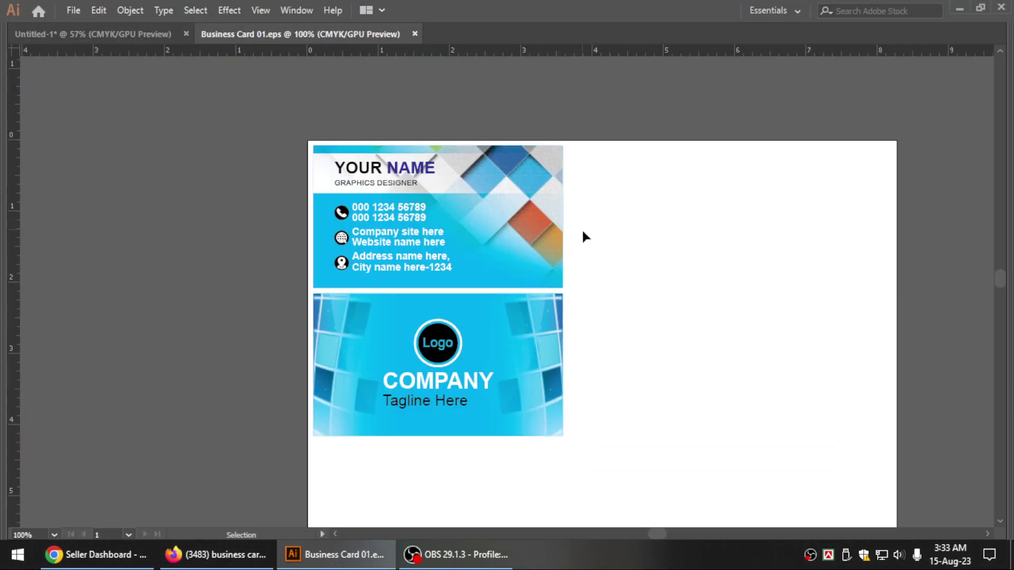
{"action": "left_click_drag", "start_coordinate": [595, 243], "coordinate": [495, 208]}
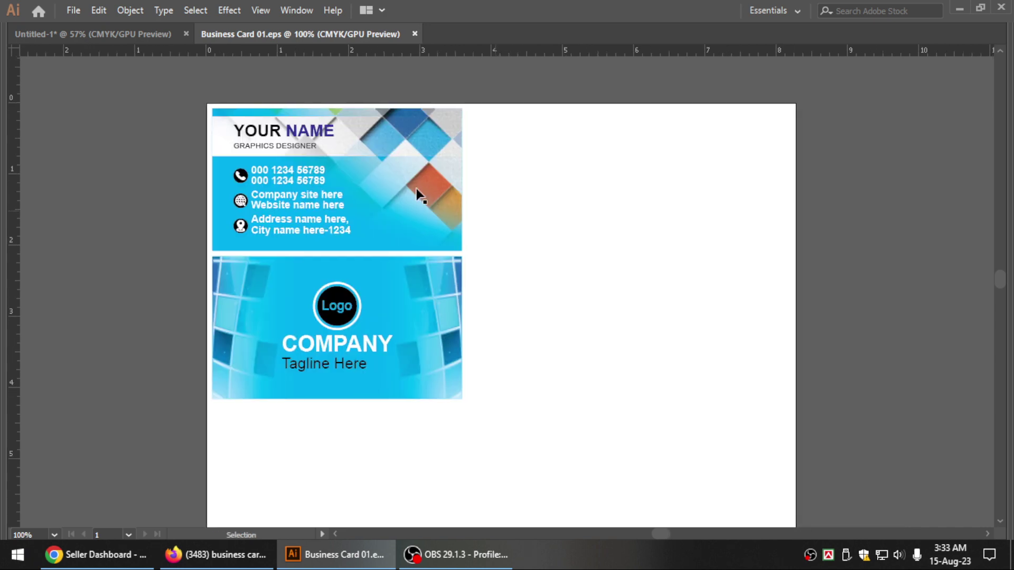
{"action": "left_click_drag", "start_coordinate": [187, 97], "coordinate": [240, 147]}
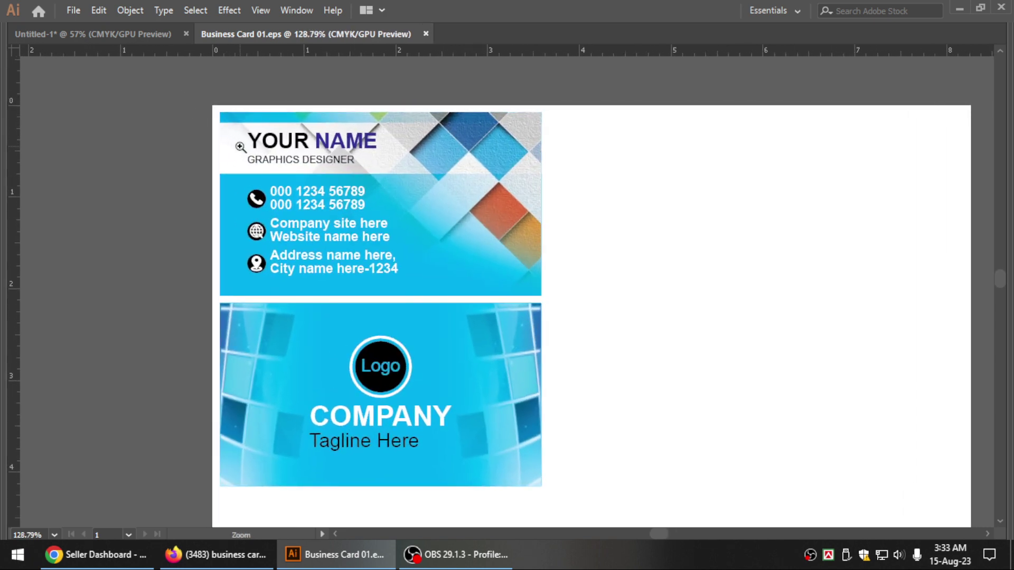
{"action": "key", "text": "v"}
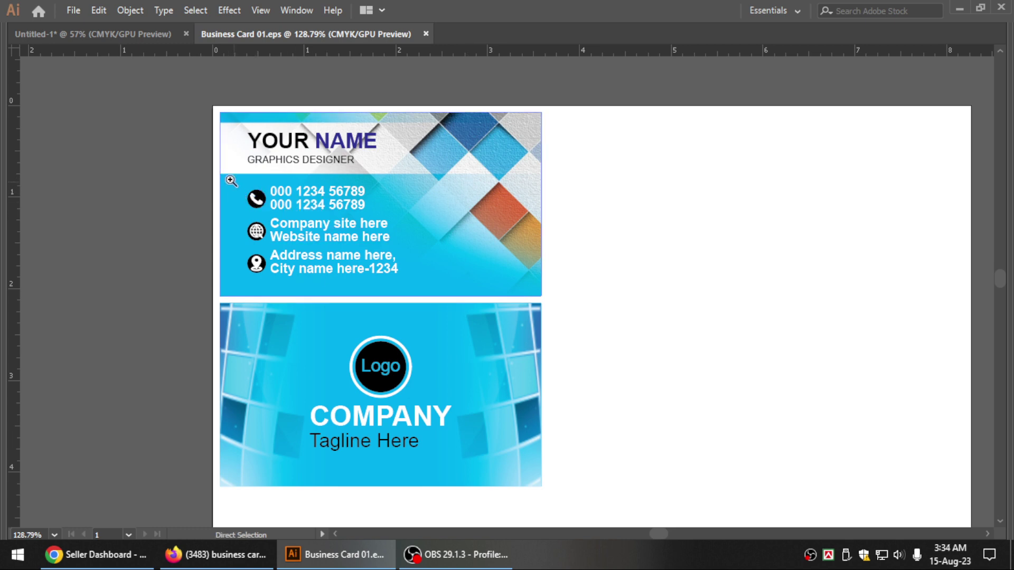
{"action": "key", "text": "z"}
{"action": "left_click_drag", "start_coordinate": [257, 199], "coordinate": [311, 309]}
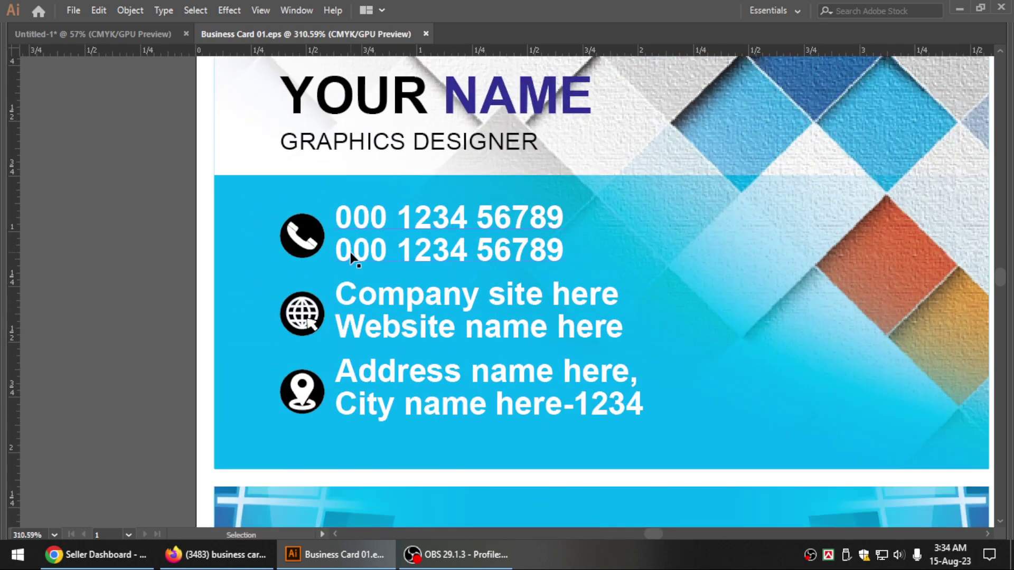
{"action": "key", "text": "a"}
{"action": "key", "text": "ctrl+minus"}
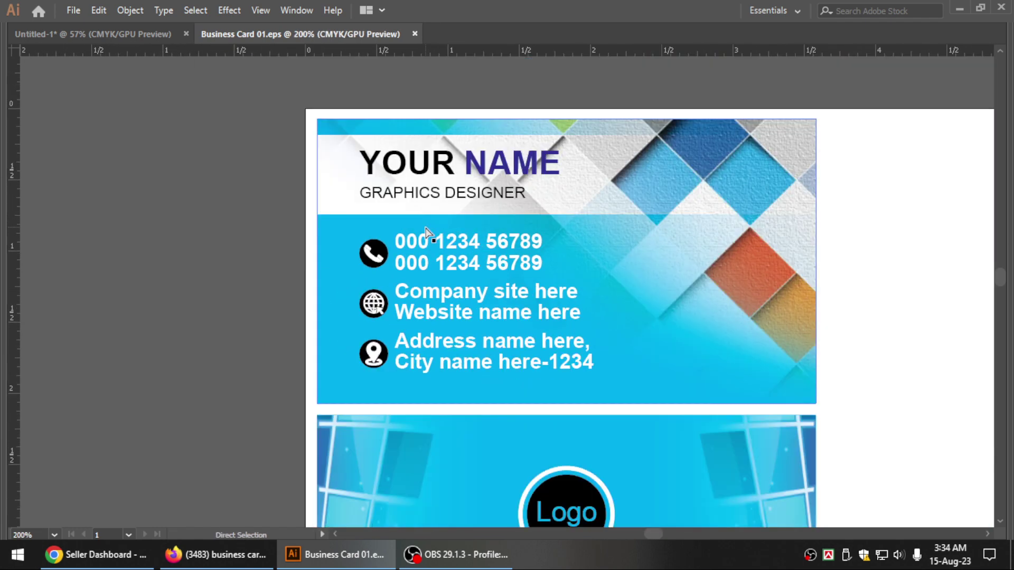
{"action": "key", "text": "h"}
{"action": "left_click_drag", "start_coordinate": [546, 249], "coordinate": [429, 213]}
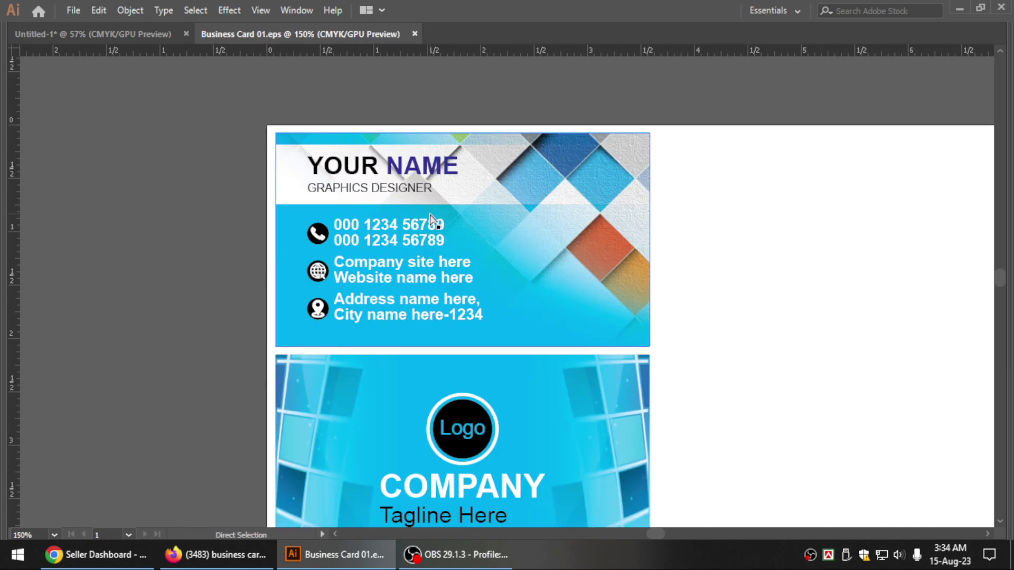
{"action": "key", "text": "ctrl+minus"}
{"action": "left_click_drag", "start_coordinate": [480, 245], "coordinate": [449, 225]}
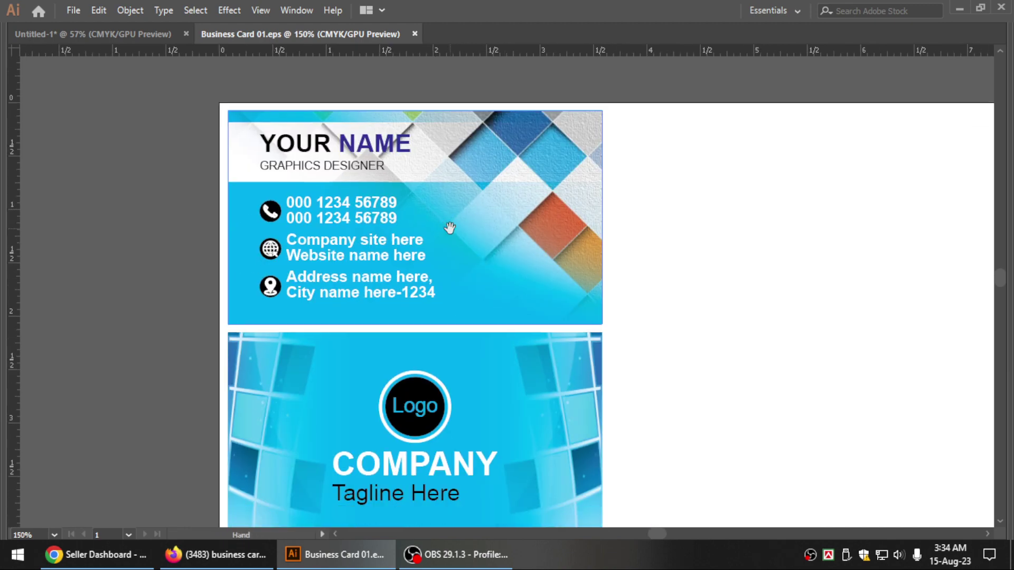
{"action": "key", "text": "z"}
{"action": "mouse_move", "coordinate": [204, 113]}
{"action": "left_mouse_down"}
{"action": "mouse_move", "coordinate": [325, 216]}
{"action": "mouse_move", "coordinate": [295, 216]}
{"action": "left_mouse_up"}
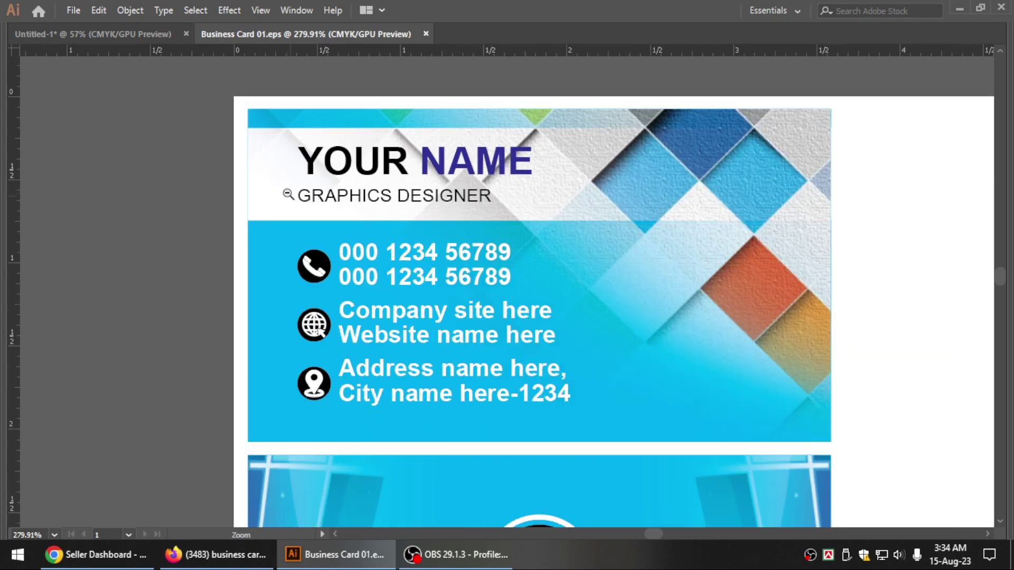
{"action": "key", "text": "h"}
{"action": "key", "text": "v"}
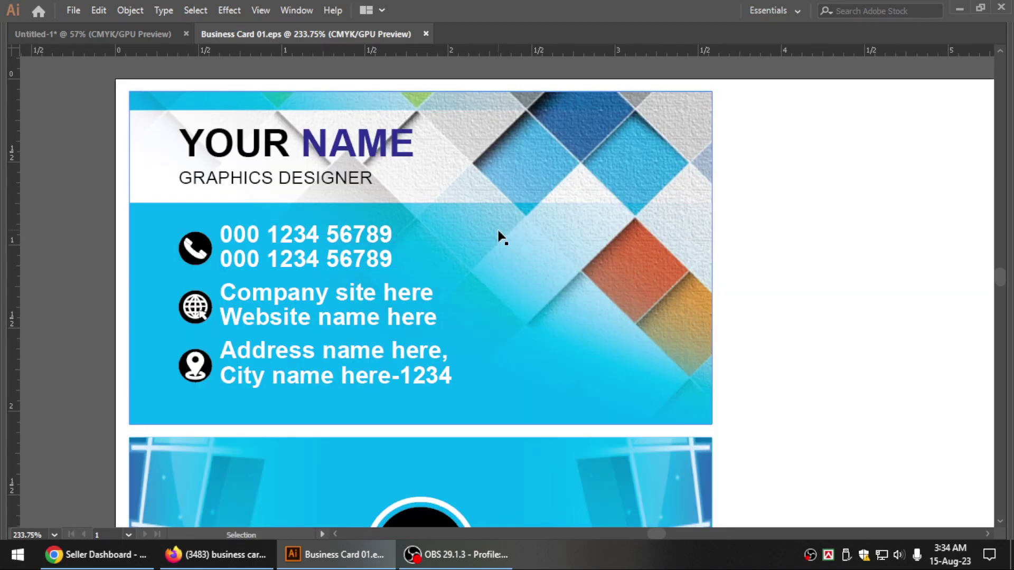
{"action": "key", "text": "ctrl+minus"}
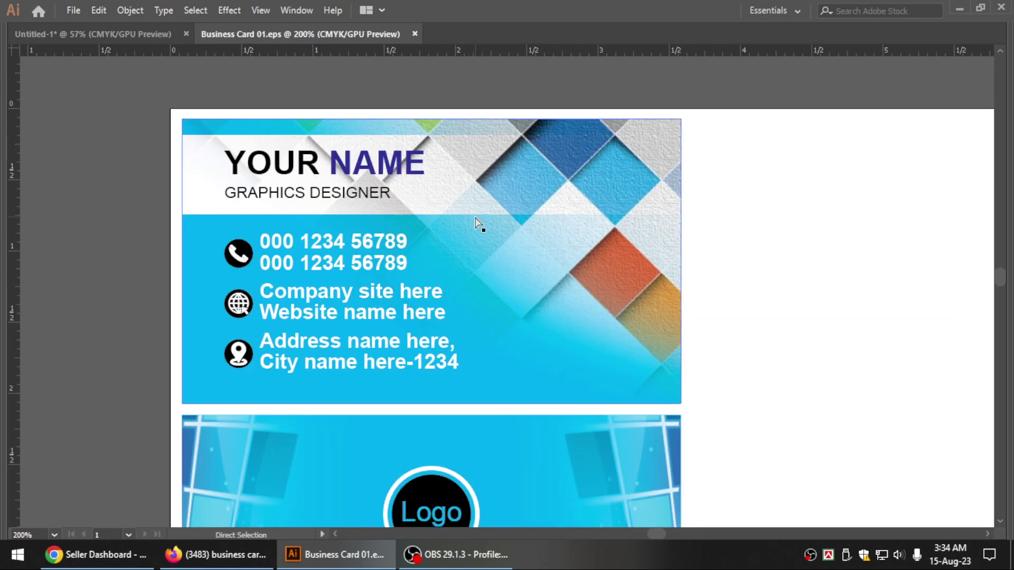
{"action": "key", "text": "h"}
{"action": "left_click_drag", "start_coordinate": [482, 227], "coordinate": [442, 203]}
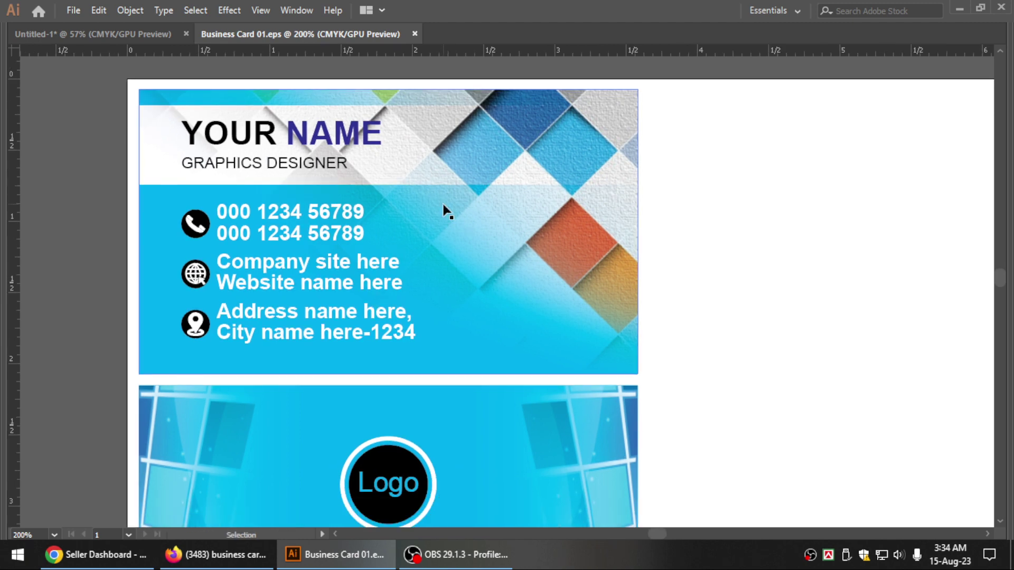
{"action": "key", "text": "ctrl+minus"}
{"action": "left_click_drag", "start_coordinate": [462, 248], "coordinate": [436, 190]}
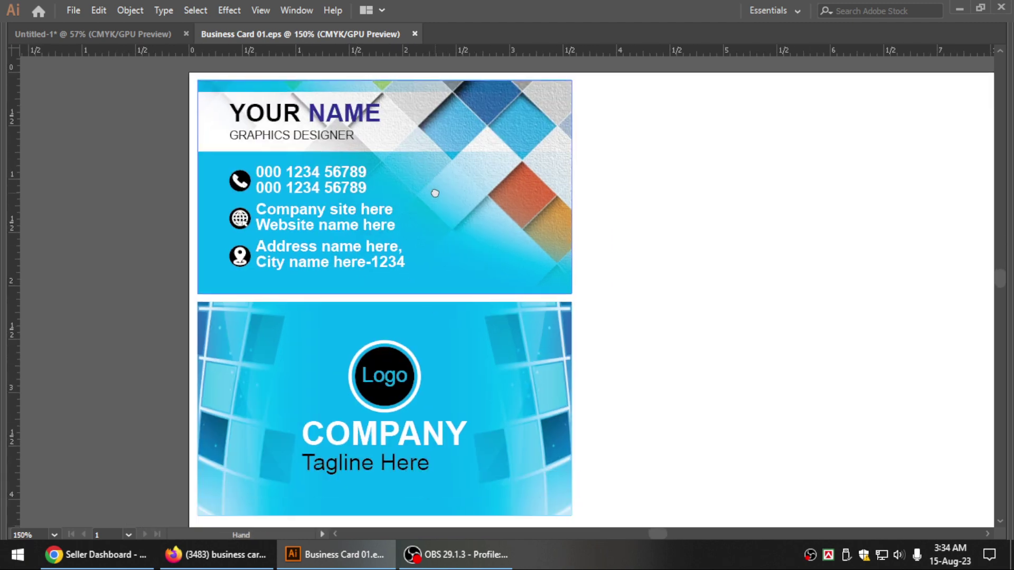
{"action": "key", "text": "v"}
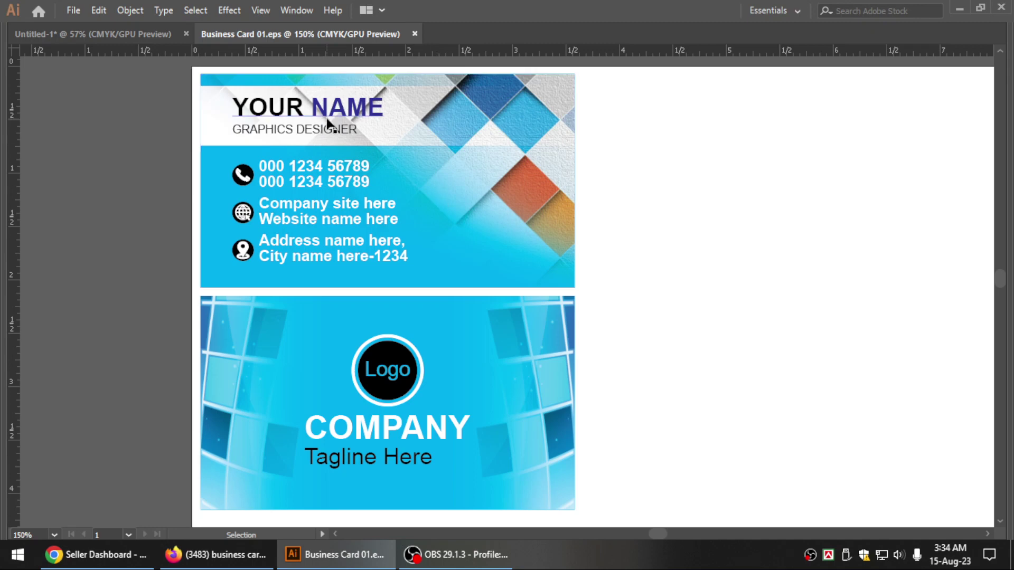
Zoom in on the YOUR NAME heading of the front card
{"action": "key", "text": "z"}
{"action": "scroll", "coordinate": [175, 103], "scroll_direction": "up", "scroll_amount": 1}
{"action": "left_click_drag", "start_coordinate": [174, 103], "coordinate": [267, 194]}
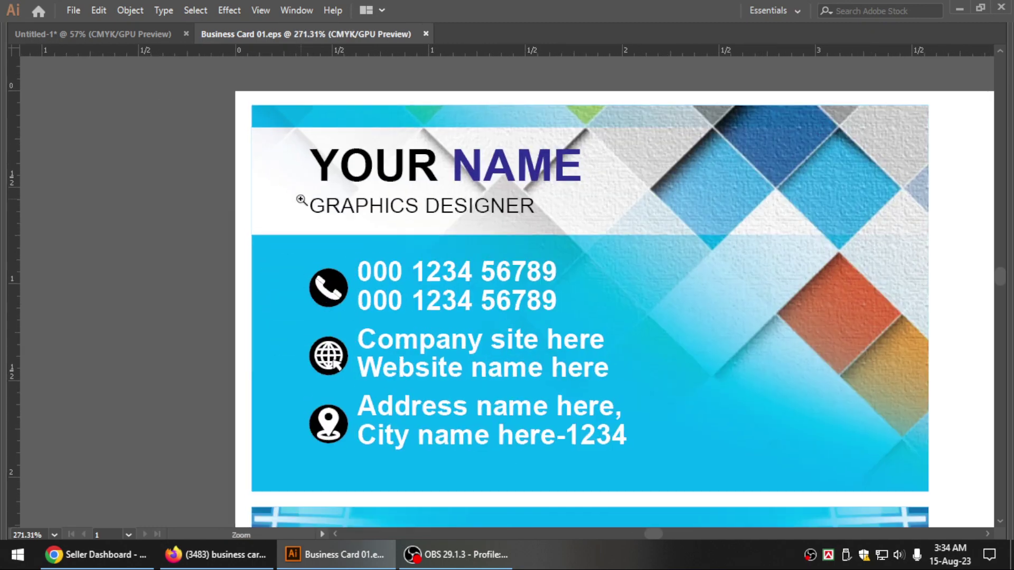
{"action": "key", "text": "v"}
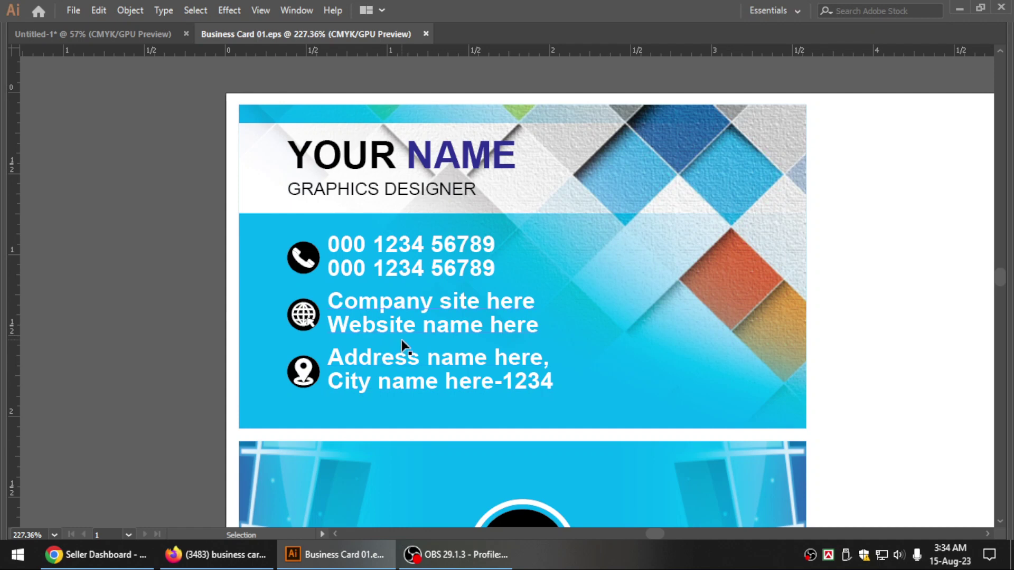
Zoom out step by step to 100% and frame both cards
{"action": "key", "text": "a"}
{"action": "key", "text": "ctrl+minus"}
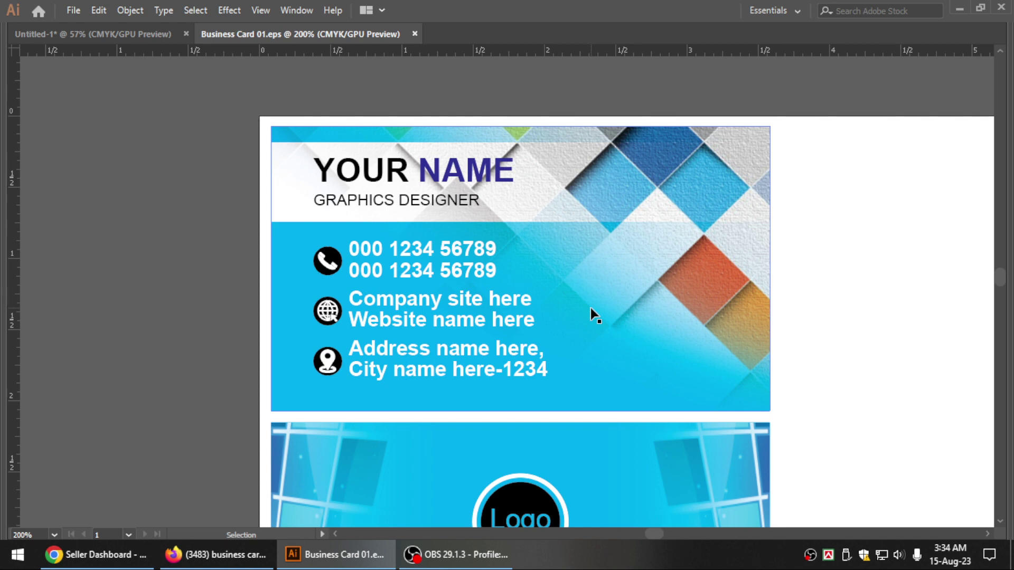
{"action": "key", "text": "ctrl+minus"}
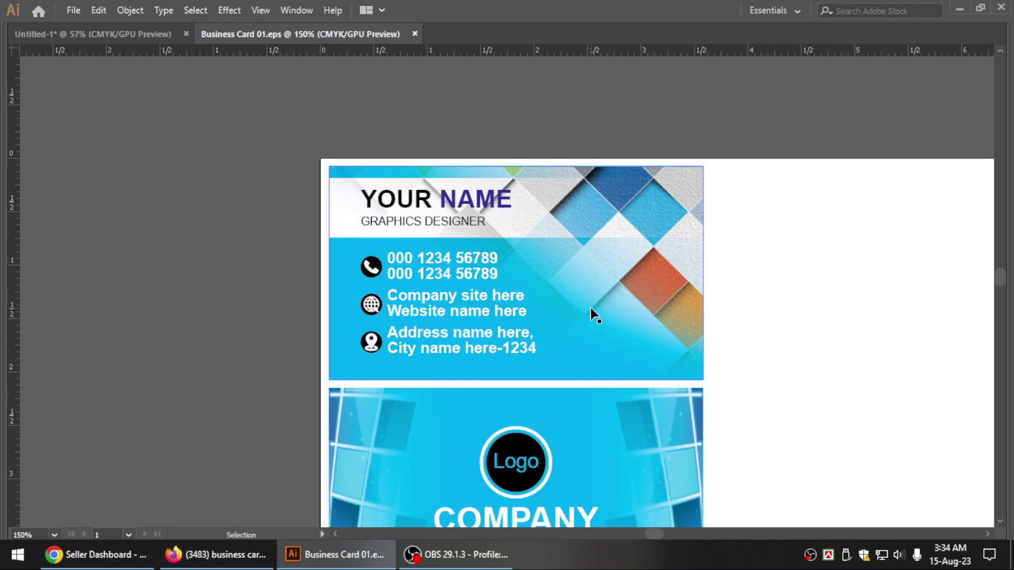
{"action": "left_click_drag", "start_coordinate": [588, 315], "coordinate": [502, 250]}
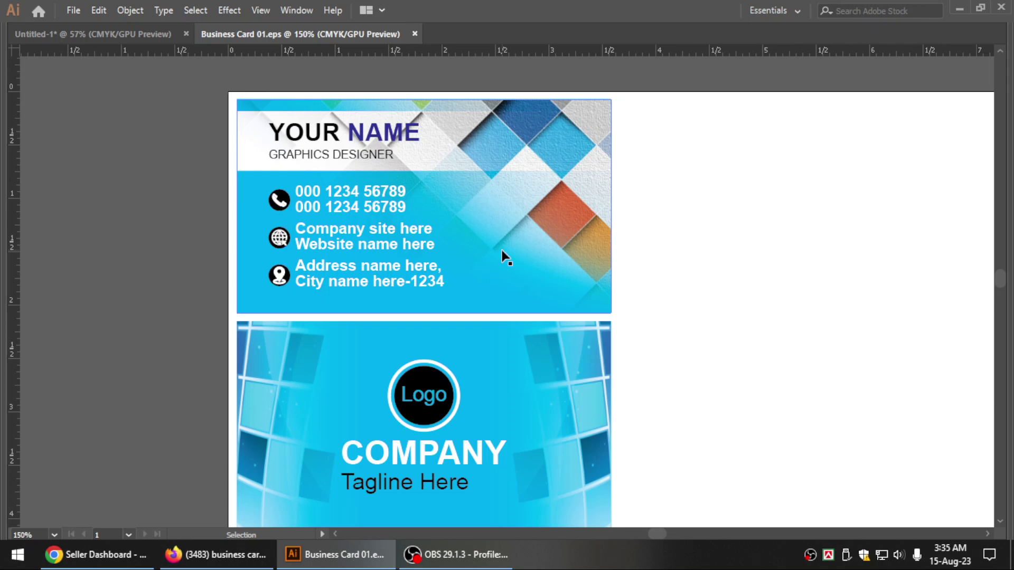
{"action": "key", "text": "ctrl+minus"}
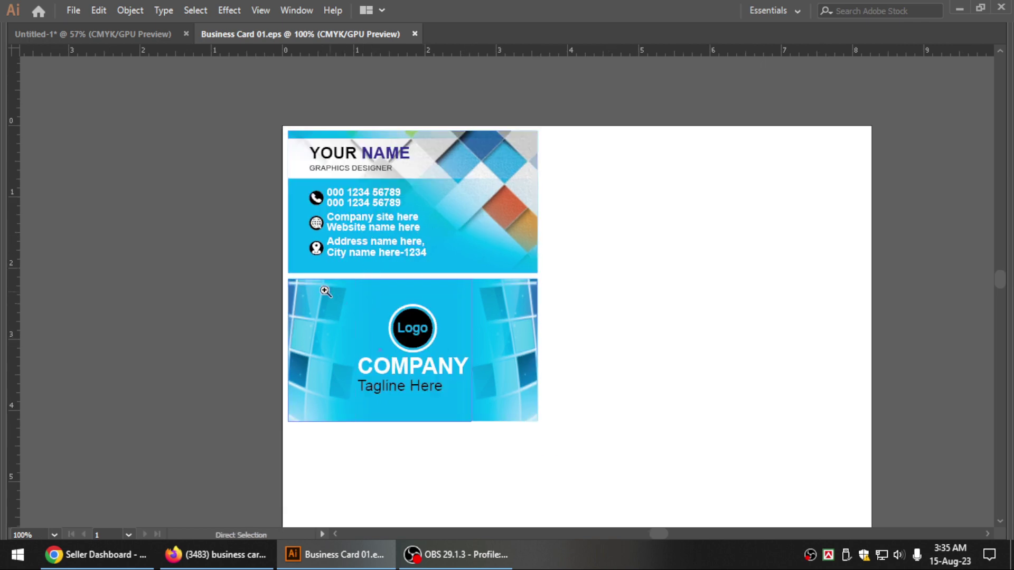
Zoom in on the lower back card with its Logo and COMPANY text
{"action": "left_click", "coordinate": [346, 319]}
{"action": "mouse_move", "coordinate": [346, 320]}
{"action": "left_mouse_down"}
{"action": "mouse_move", "coordinate": [461, 350]}
{"action": "mouse_move", "coordinate": [292, 211]}
{"action": "left_mouse_up"}
{"action": "mouse_move", "coordinate": [190, 151]}
{"action": "left_mouse_down"}
{"action": "mouse_move", "coordinate": [255, 190]}
{"action": "mouse_move", "coordinate": [225, 172]}
{"action": "left_mouse_up"}
{"action": "scroll", "coordinate": [386, 263], "scroll_direction": "down", "scroll_amount": 1}
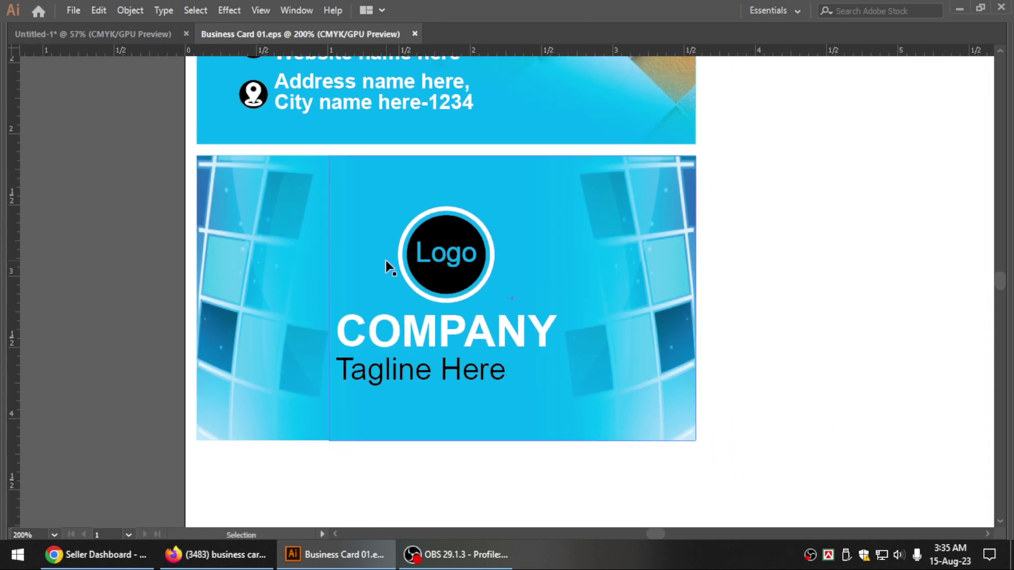
Delete the blue rectangle from the Untitled-1 artboard
{"action": "key", "text": "a"}
{"action": "left_click", "coordinate": [150, 35]}
{"action": "key", "text": "v"}
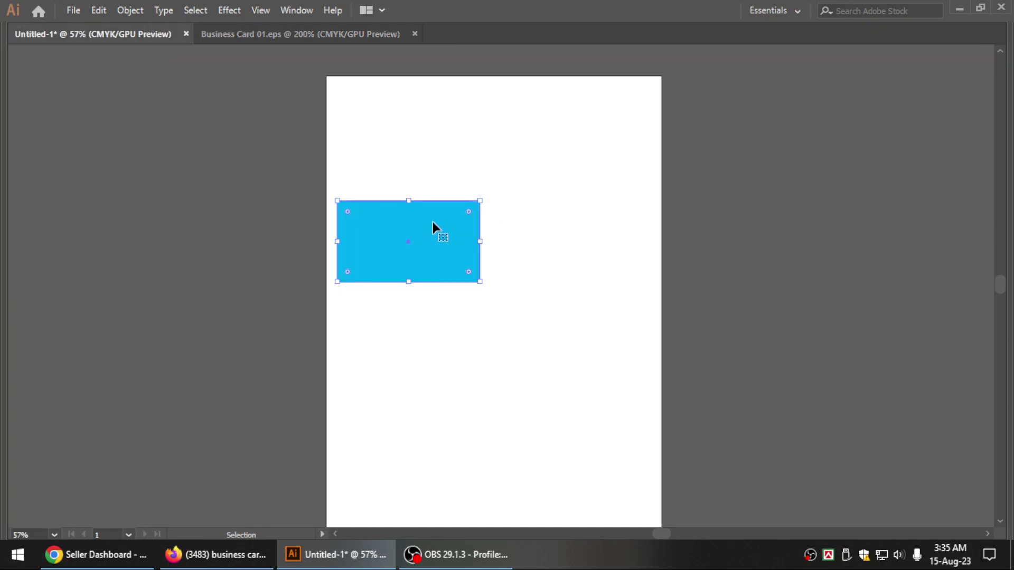
{"action": "left_click", "coordinate": [439, 179]}
{"action": "left_click", "coordinate": [414, 229]}
{"action": "key", "text": "Tab"}
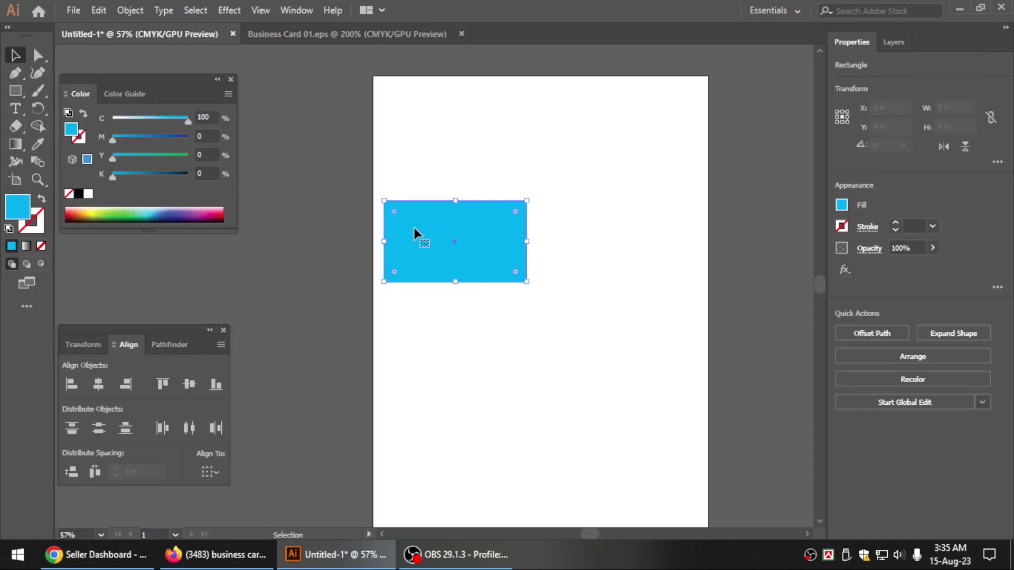
{"action": "key", "text": "Delete"}
Ungroup the card artwork in the Business Card 01.eps template
{"action": "left_click", "coordinate": [322, 34]}
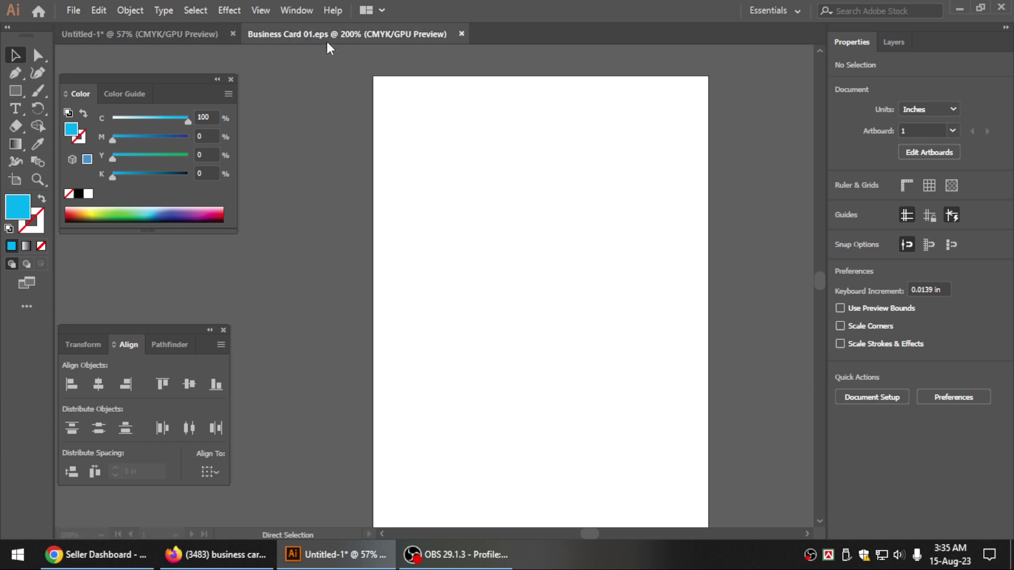
{"action": "left_click", "coordinate": [354, 182]}
{"action": "right_click", "coordinate": [330, 191]}
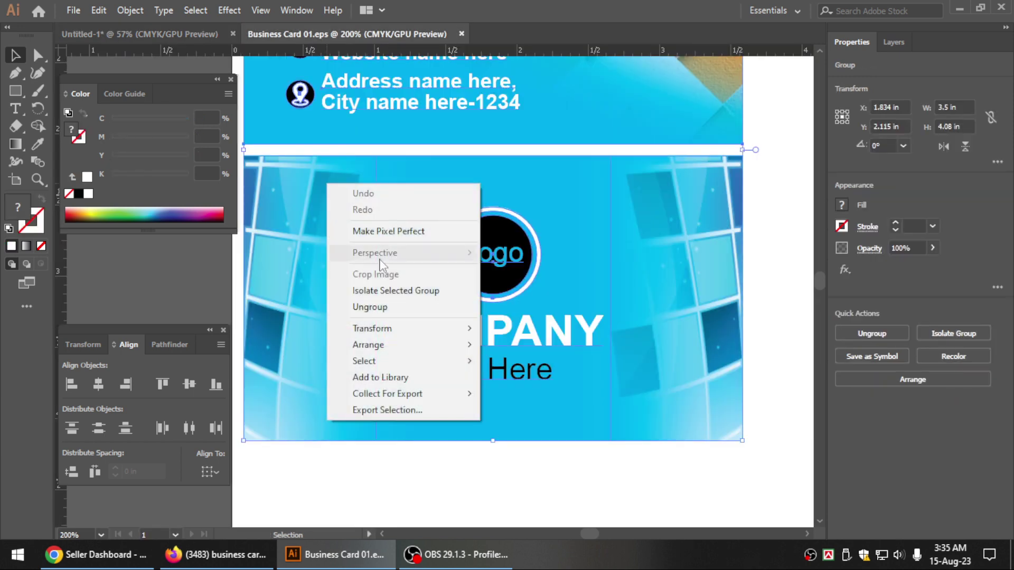
{"action": "left_click", "coordinate": [384, 302]}
Check the template back card's size of 3.5 × 2 in in the Transform values
{"action": "left_click", "coordinate": [530, 479]}
{"action": "left_click", "coordinate": [369, 430]}
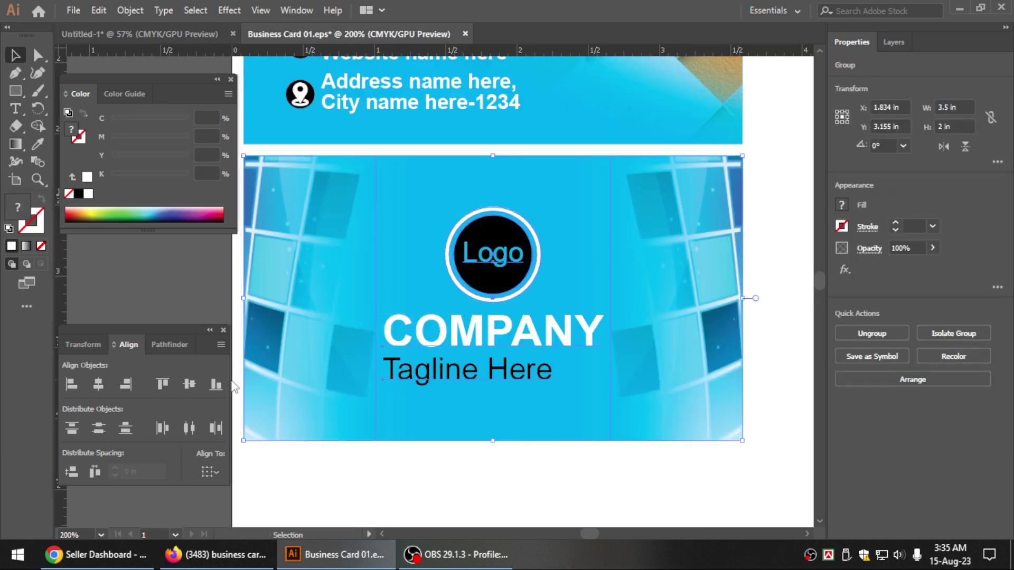
{"action": "left_click", "coordinate": [79, 344]}
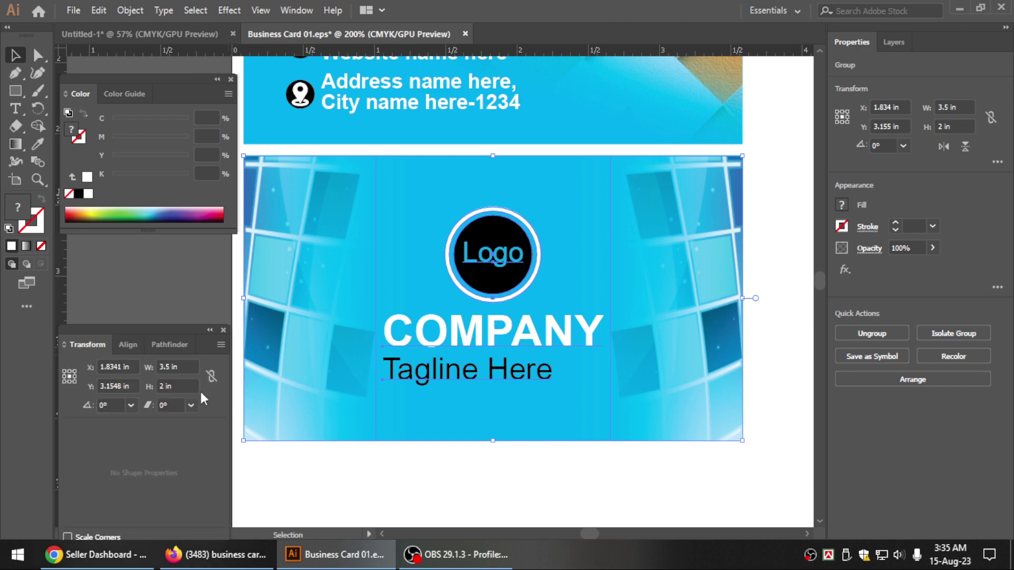
{"action": "left_click", "coordinate": [410, 461]}
{"action": "key", "text": "ctrl+minus"}
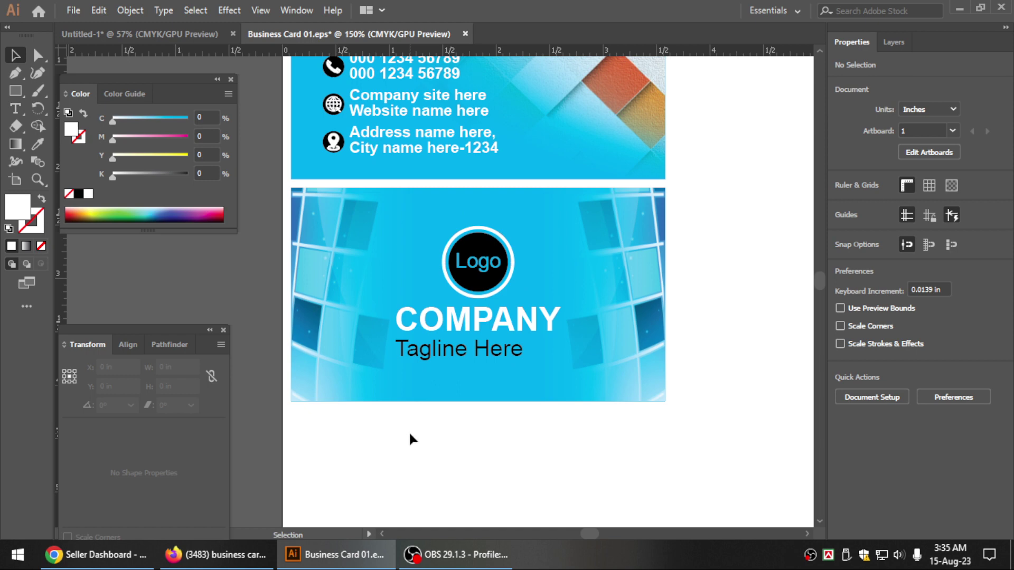
{"action": "left_click", "coordinate": [405, 329]}
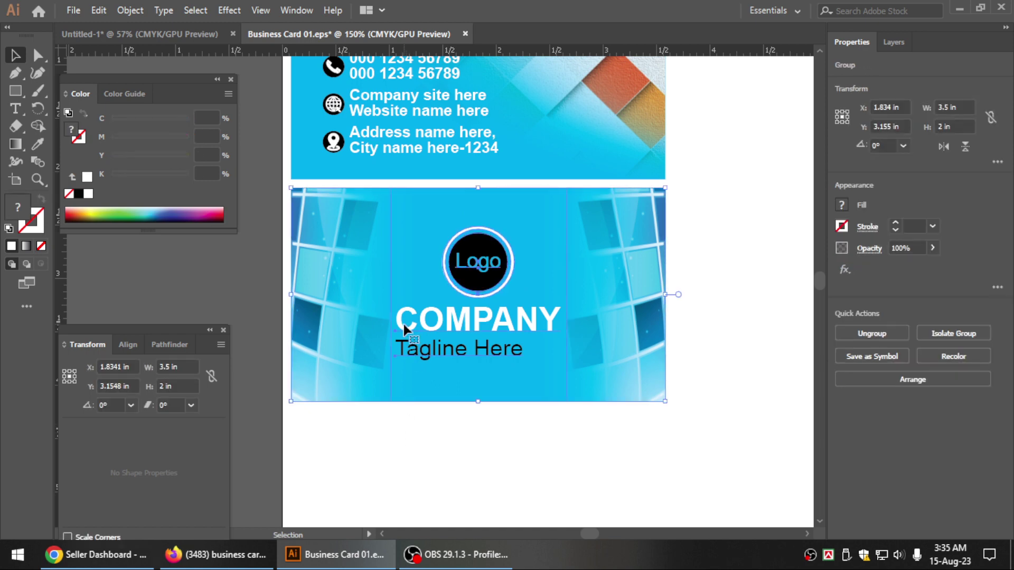
{"action": "left_click", "coordinate": [438, 433]}
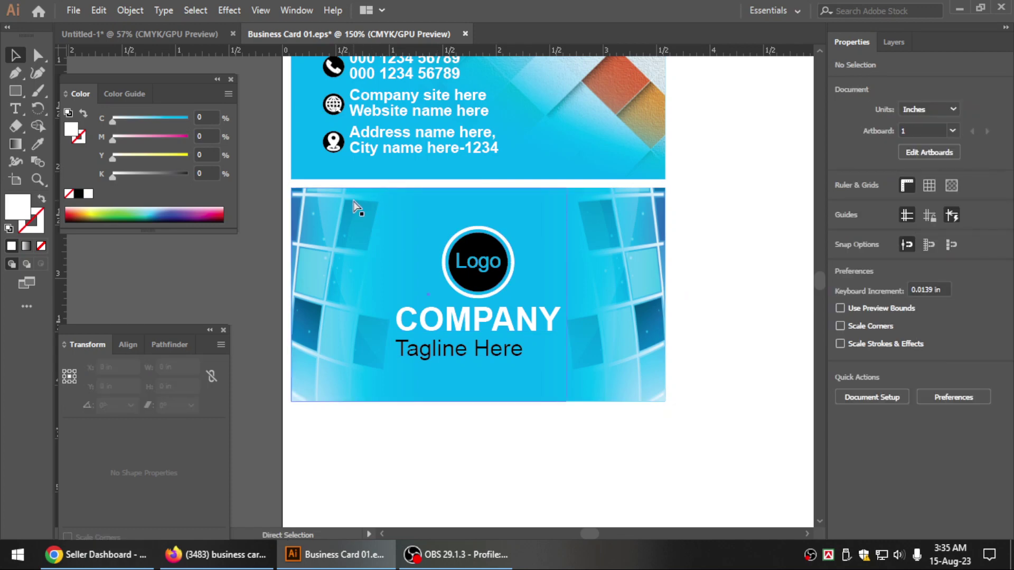
{"action": "left_click", "coordinate": [140, 34]}
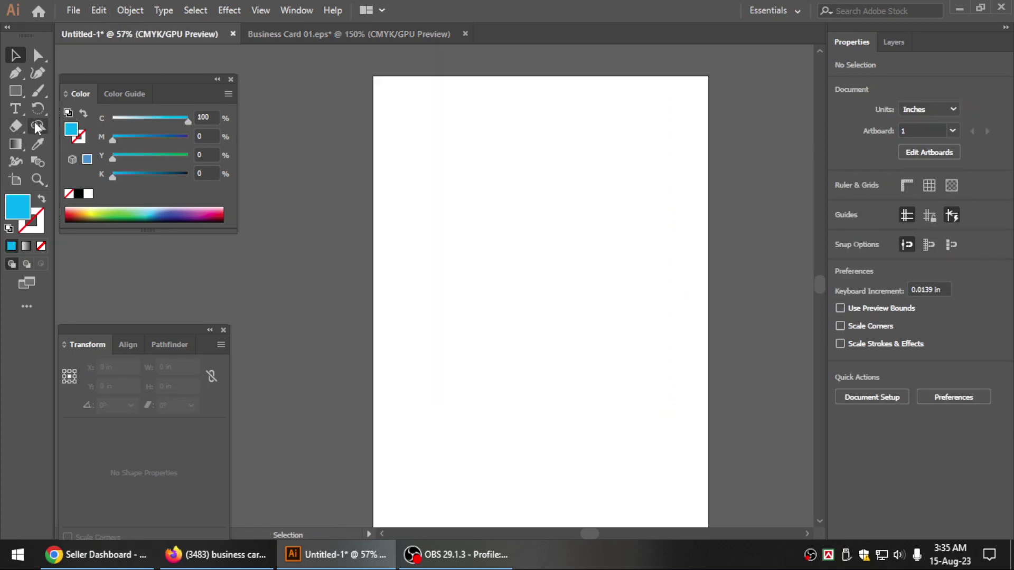
Draw a 3.5 × 2 in rectangle in Untitled-1 with the Rectangle Tool
{"action": "left_click", "coordinate": [17, 93]}
{"action": "left_click", "coordinate": [442, 192]}
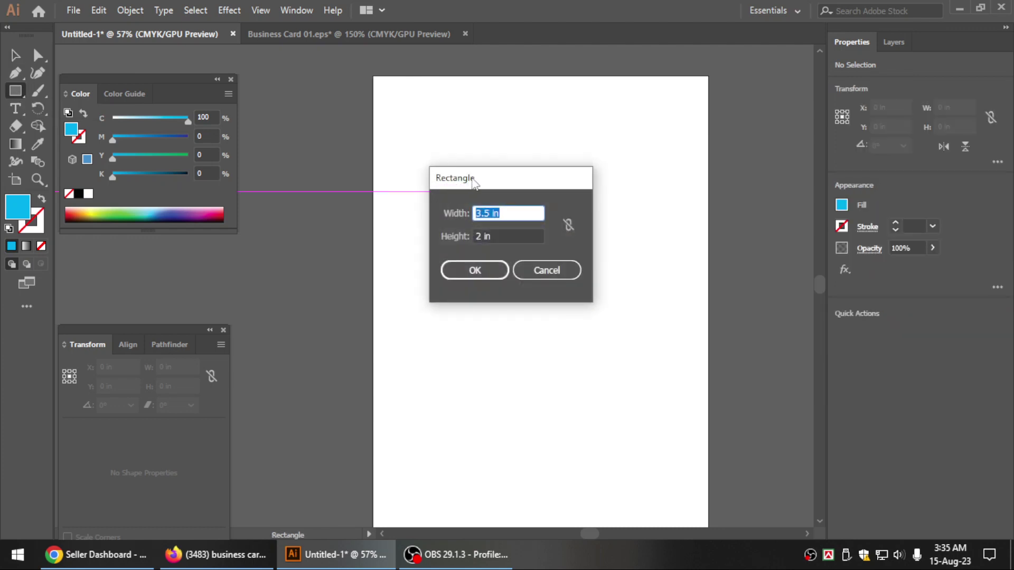
{"action": "left_click_drag", "start_coordinate": [488, 183], "coordinate": [474, 159]}
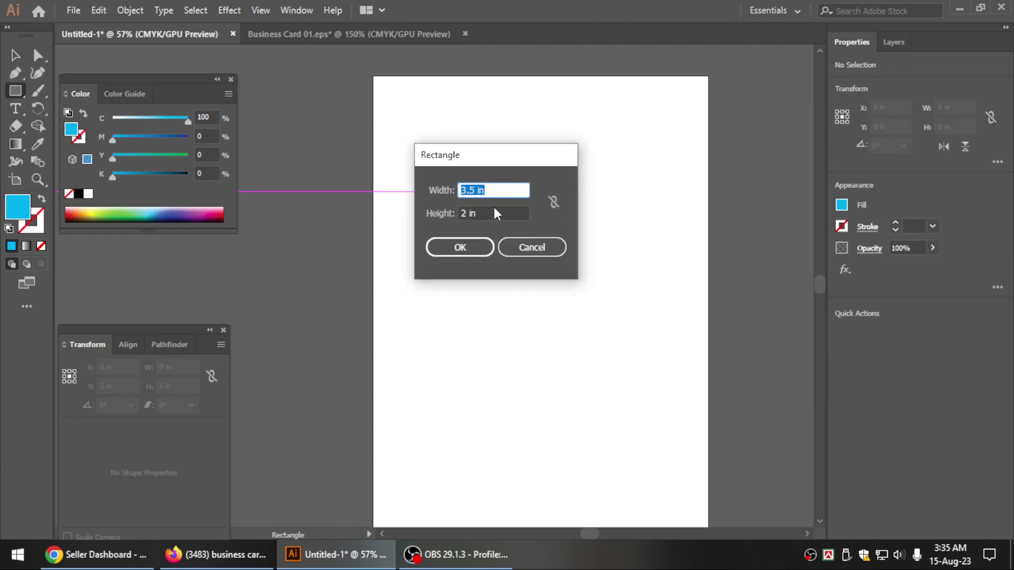
{"action": "type", "text": "3.5"}
{"action": "key", "text": "Tab"}
{"action": "key", "text": "Tab"}
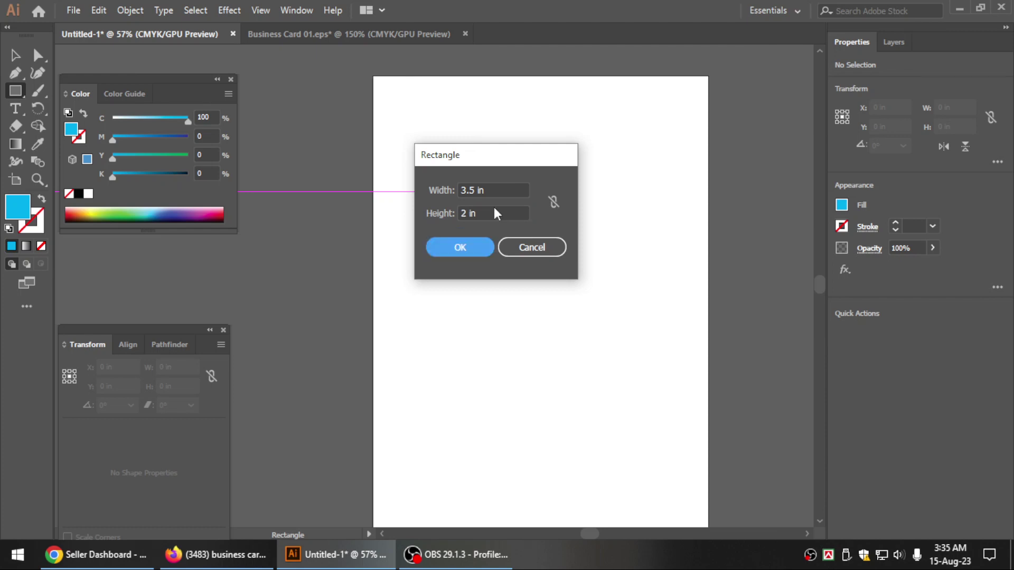
{"action": "key", "text": "Tab"}
{"action": "left_click", "coordinate": [497, 213]}
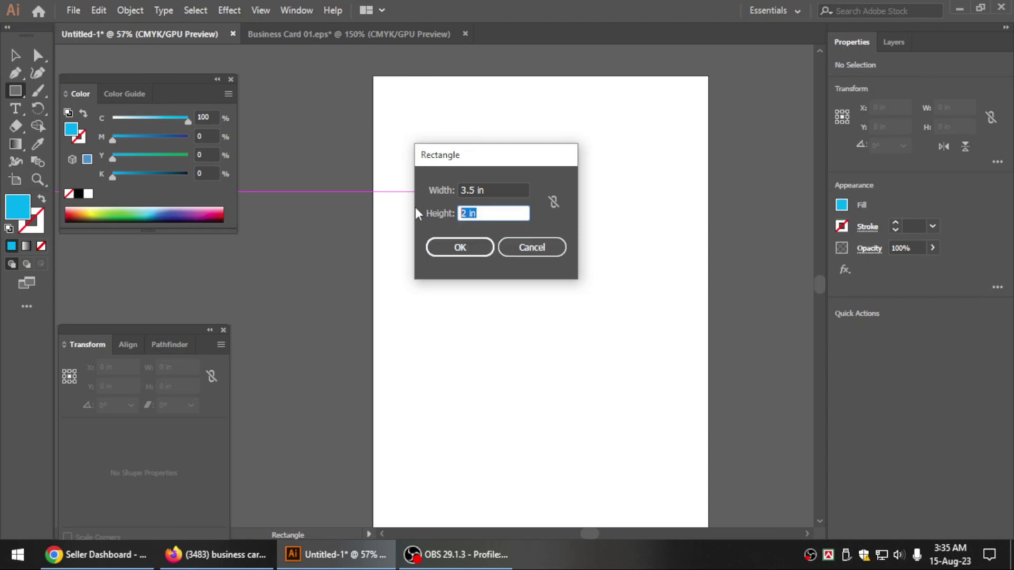
{"action": "type", "text": "2"}
{"action": "key", "text": "Return"}
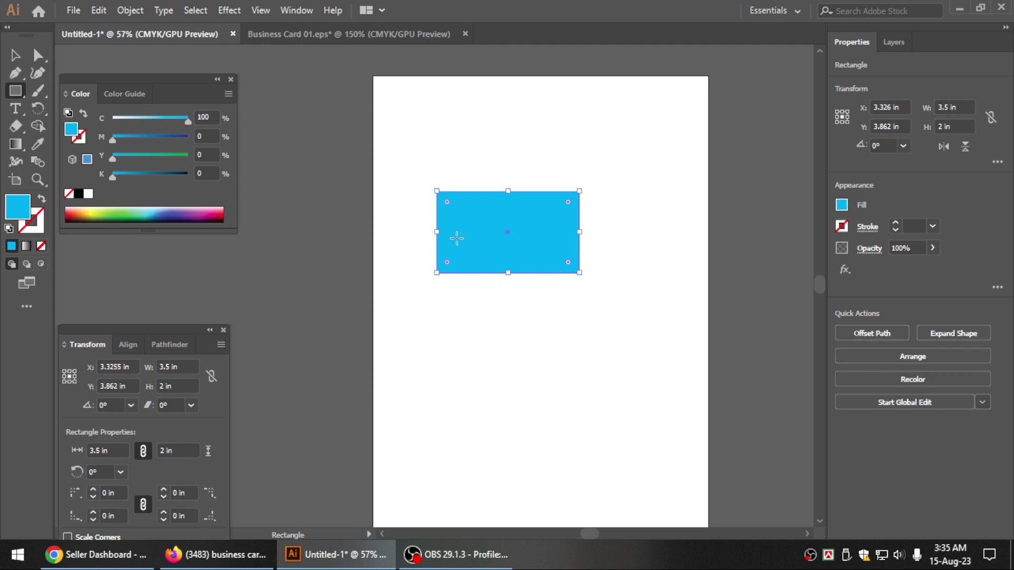
Move the cyan rectangle up-left, partly off the artboard, to X −3.016 in
{"action": "key", "text": "v"}
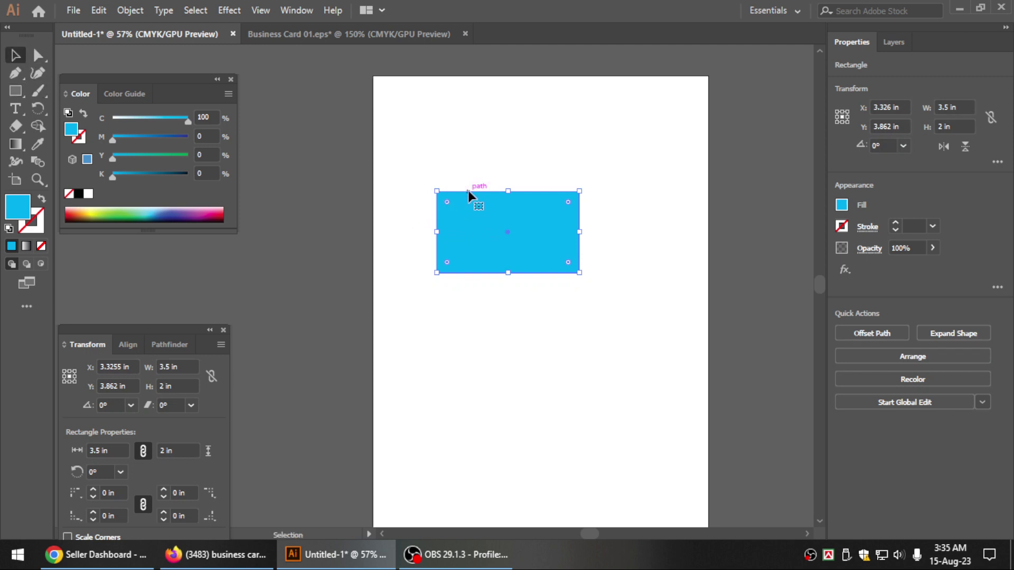
{"action": "scroll", "coordinate": [491, 217], "scroll_direction": "left", "scroll_amount": 3}
{"action": "mouse_move", "coordinate": [588, 220]}
{"action": "left_mouse_down"}
{"action": "mouse_move", "coordinate": [338, 185]}
{"action": "mouse_move", "coordinate": [609, 296]}
{"action": "left_mouse_up"}
{"action": "left_click_drag", "start_coordinate": [447, 309], "coordinate": [309, 211]}
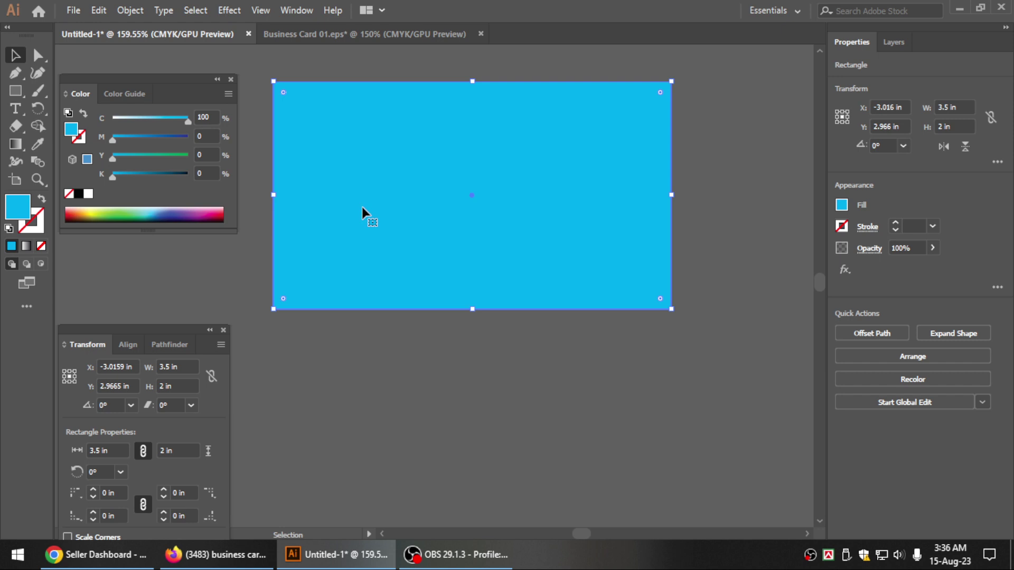
{"action": "left_click", "coordinate": [207, 117]}
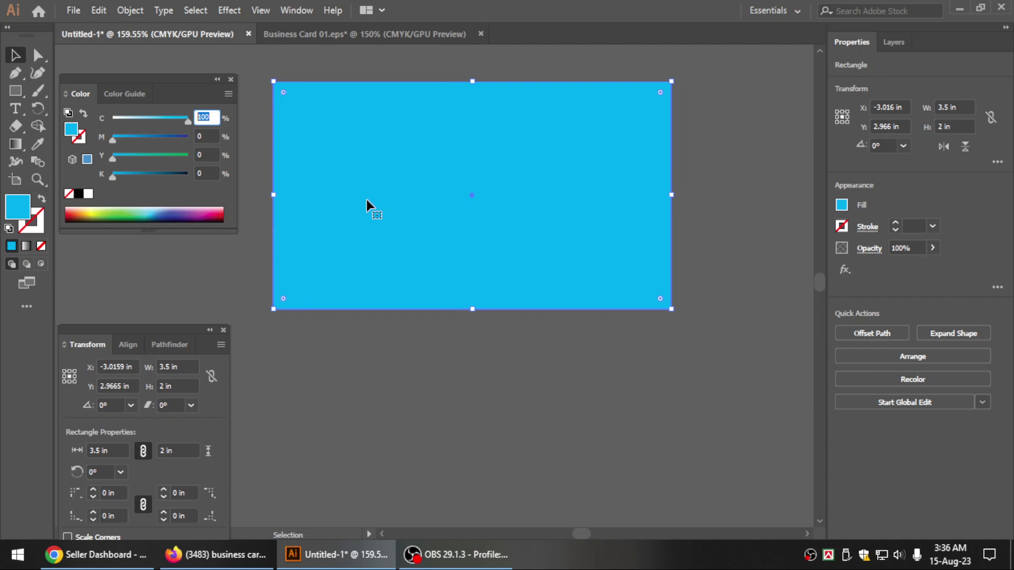
Zoom in and back out on the template's card front, then reselect the Untitled-1 rectangle
{"action": "left_click", "coordinate": [378, 35]}
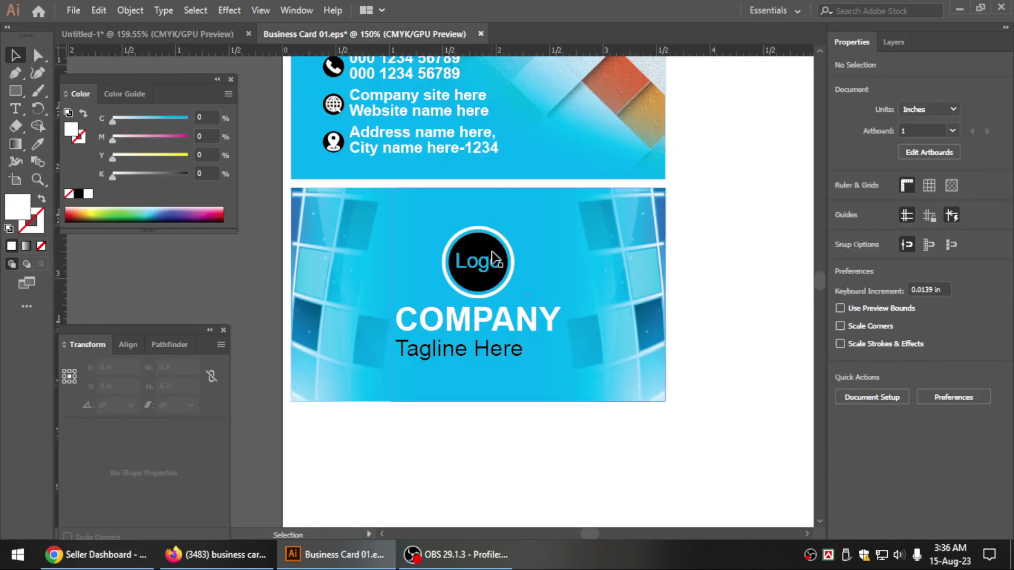
{"action": "scroll", "coordinate": [527, 179], "scroll_direction": "up", "scroll_amount": 5}
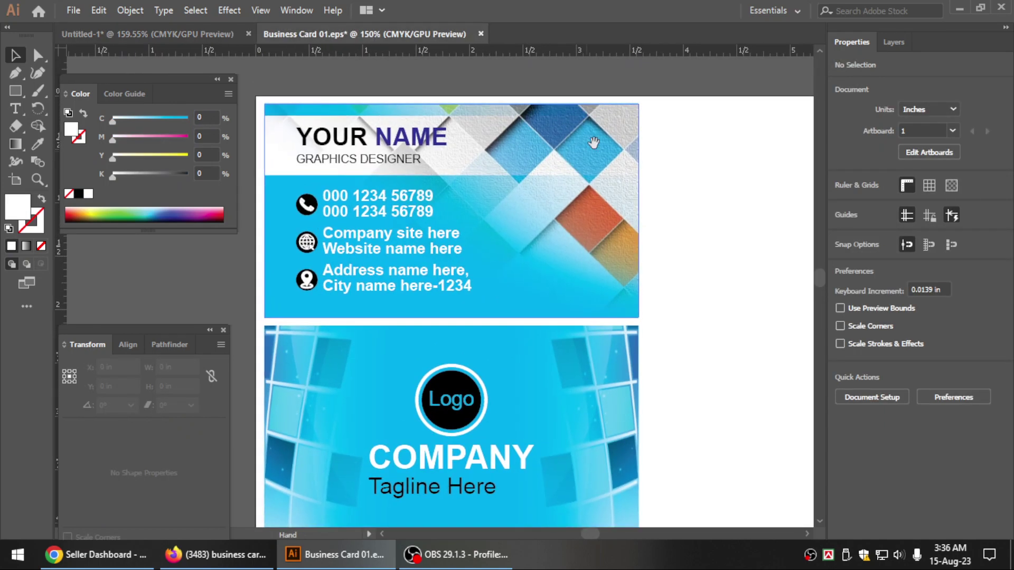
{"action": "left_click_drag", "start_coordinate": [485, 92], "coordinate": [595, 206]}
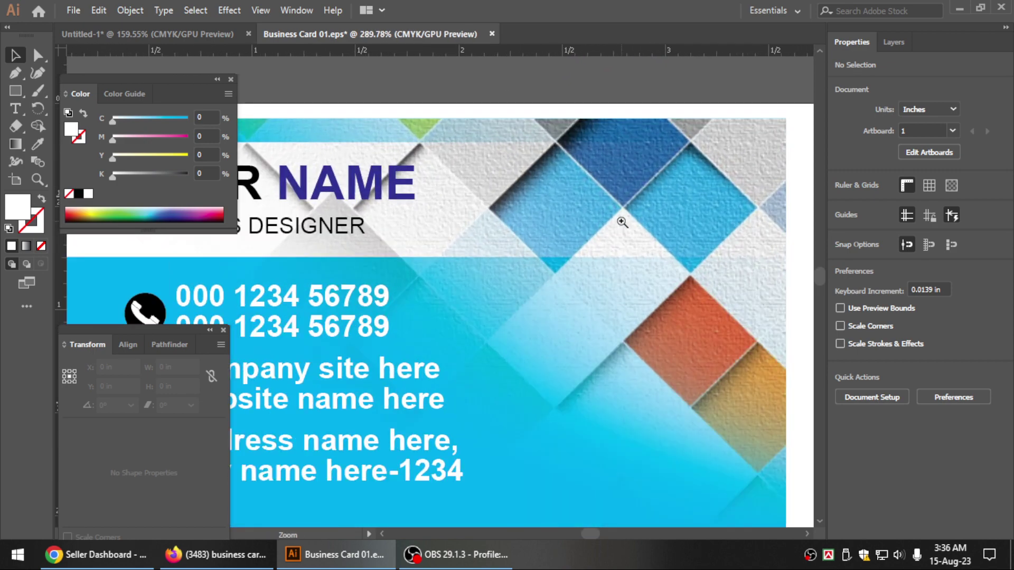
{"action": "key", "text": "ctrl+minus"}
{"action": "key", "text": "ctrl+minus"}
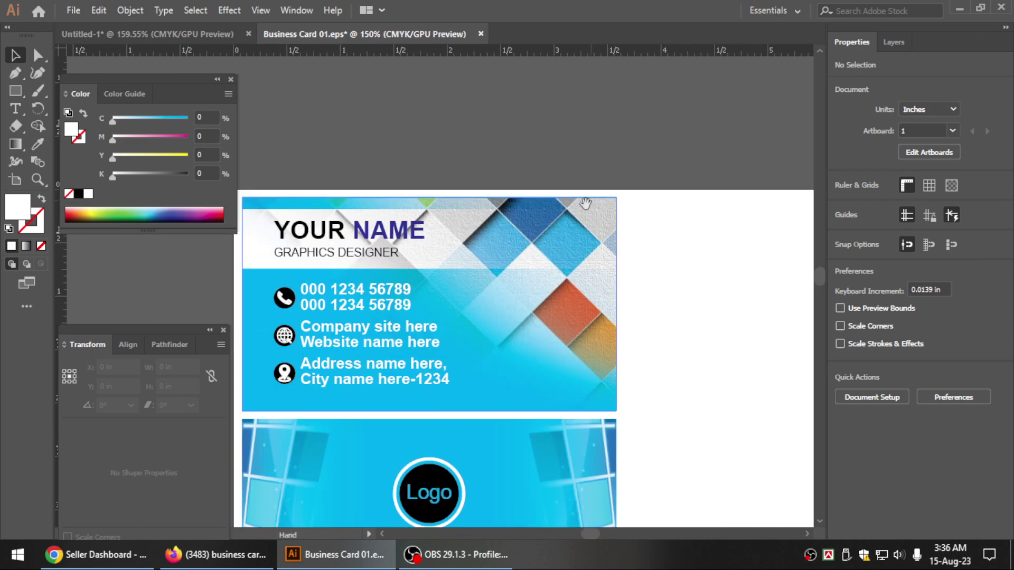
{"action": "left_click", "coordinate": [195, 34]}
{"action": "left_click", "coordinate": [403, 211]}
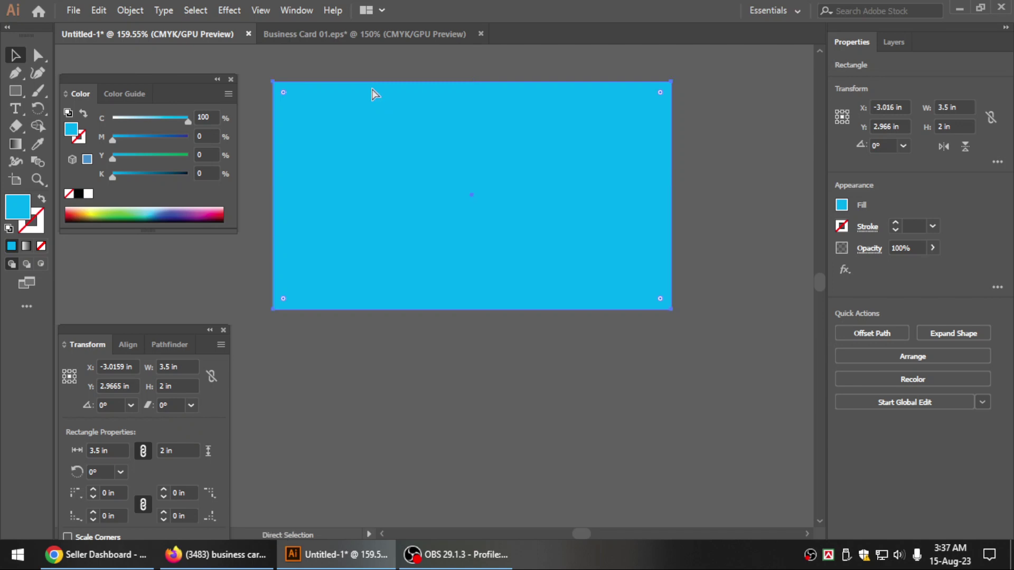
Pan to the copied card pieces and move the left card group toward the blue rectangle
{"action": "key", "text": "ctrl+minus"}
{"action": "left_click_drag", "start_coordinate": [406, 235], "coordinate": [444, 156]}
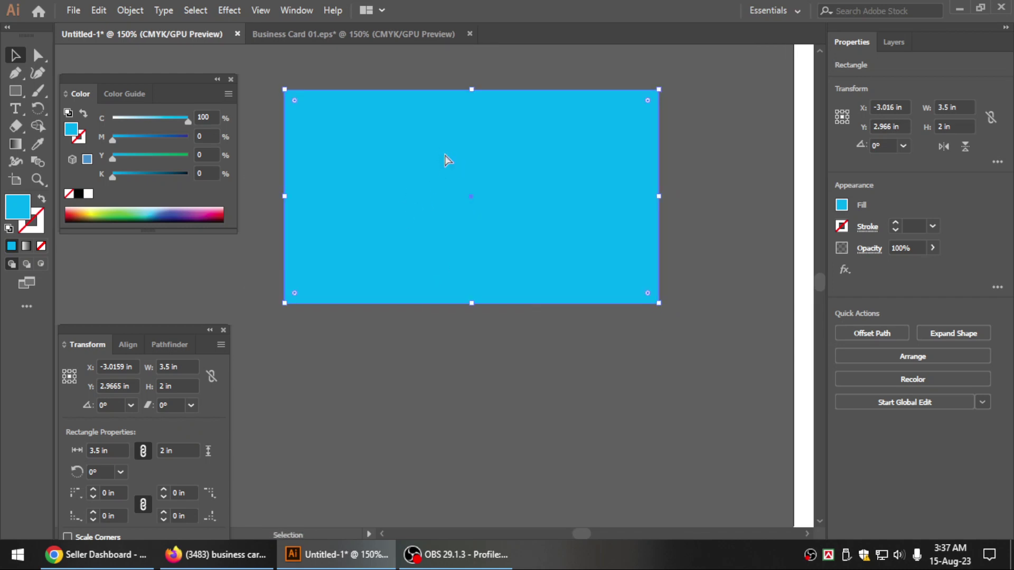
{"action": "key", "text": "ctrl+minus"}
{"action": "key", "text": "ctrl+minus"}
{"action": "key", "text": "Tab"}
{"action": "left_click_drag", "start_coordinate": [257, 162], "coordinate": [367, 192]}
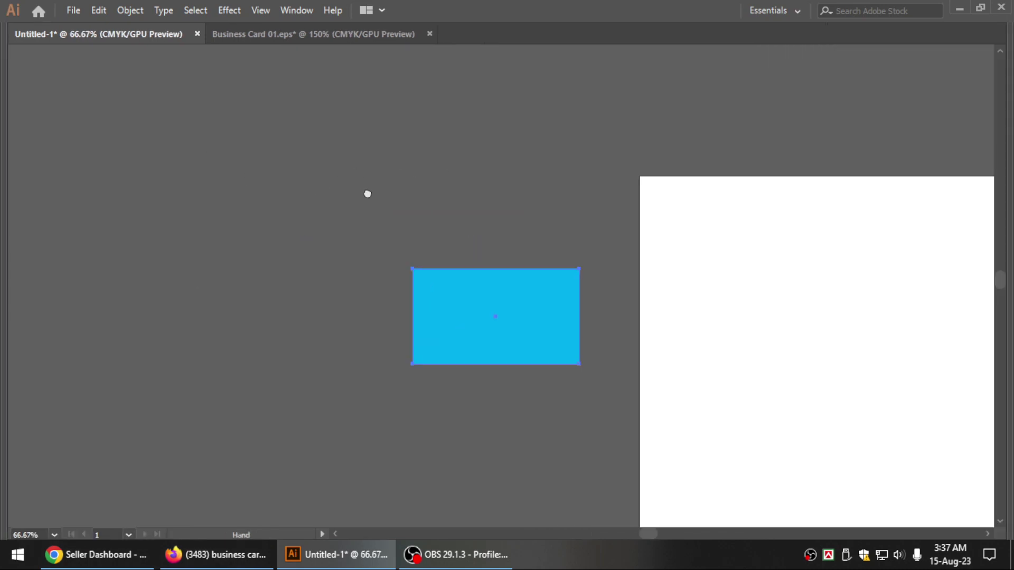
{"action": "mouse_move", "coordinate": [197, 153]}
{"action": "left_mouse_down"}
{"action": "mouse_move", "coordinate": [240, 154]}
{"action": "mouse_move", "coordinate": [468, 217]}
{"action": "left_mouse_up"}
{"action": "left_click_drag", "start_coordinate": [306, 216], "coordinate": [496, 210]}
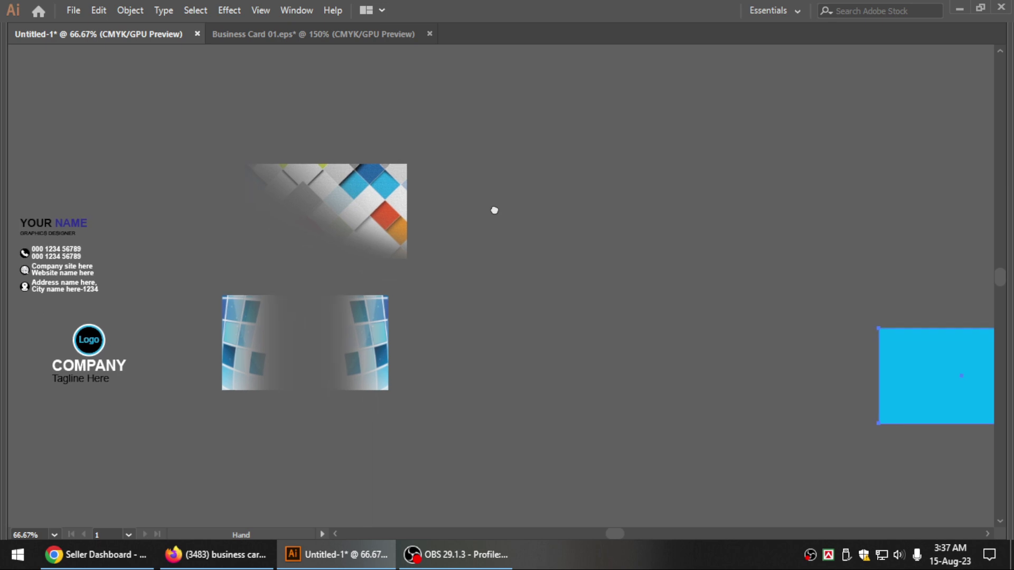
{"action": "key", "text": "v"}
{"action": "key", "text": "ctrl+minus"}
{"action": "key", "text": "a"}
{"action": "key", "text": "v"}
{"action": "left_click_drag", "start_coordinate": [440, 262], "coordinate": [627, 290]}
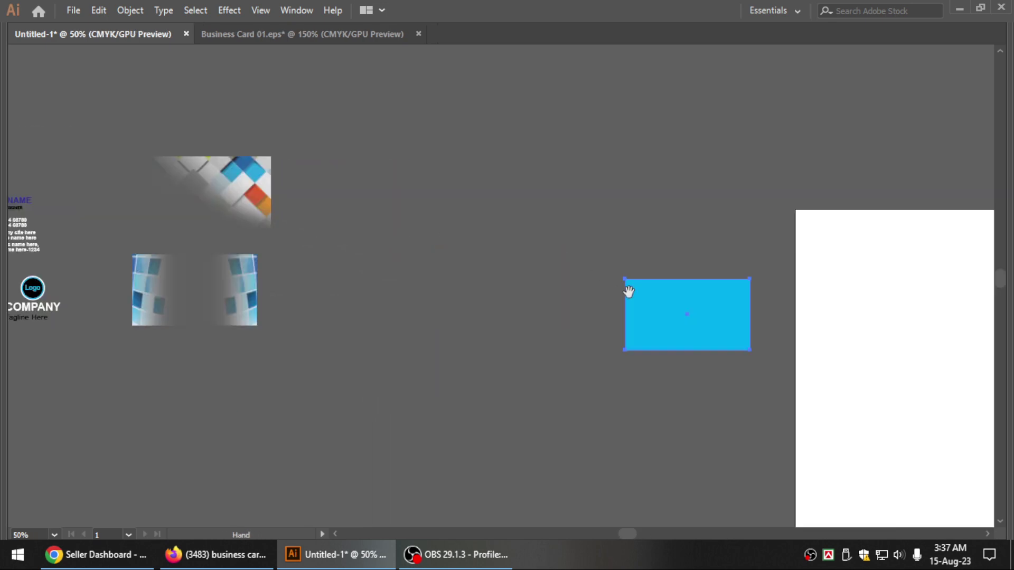
{"action": "mouse_move", "coordinate": [231, 185]}
{"action": "left_mouse_down"}
{"action": "mouse_move", "coordinate": [356, 192]}
{"action": "mouse_move", "coordinate": [669, 116]}
{"action": "mouse_move", "coordinate": [239, 145]}
{"action": "mouse_move", "coordinate": [423, 138]}
{"action": "left_mouse_up"}
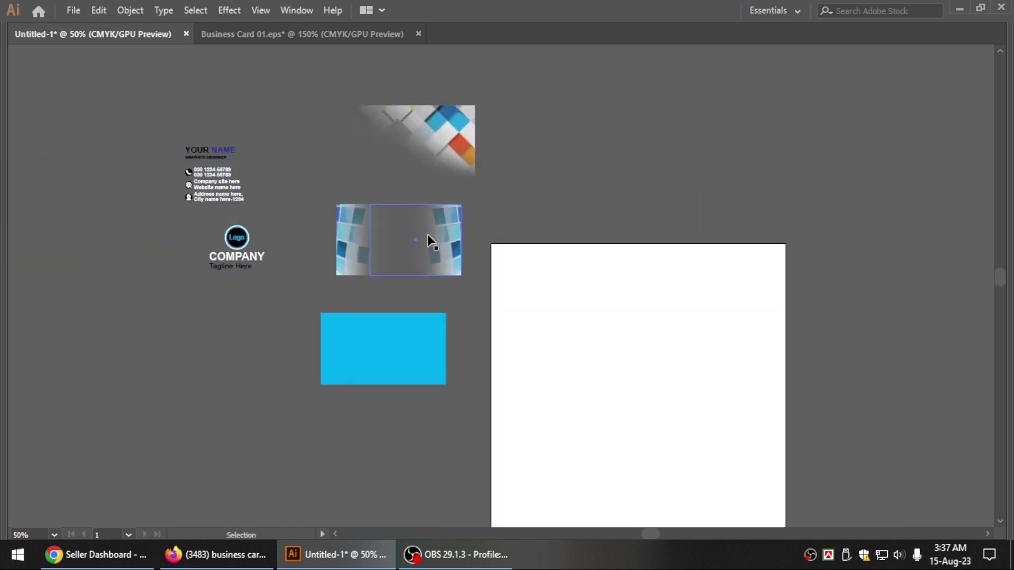
Zoom in and shift the tile-edged card artwork slightly down and right
{"action": "key", "text": "z"}
{"action": "left_click_drag", "start_coordinate": [293, 223], "coordinate": [466, 315]}
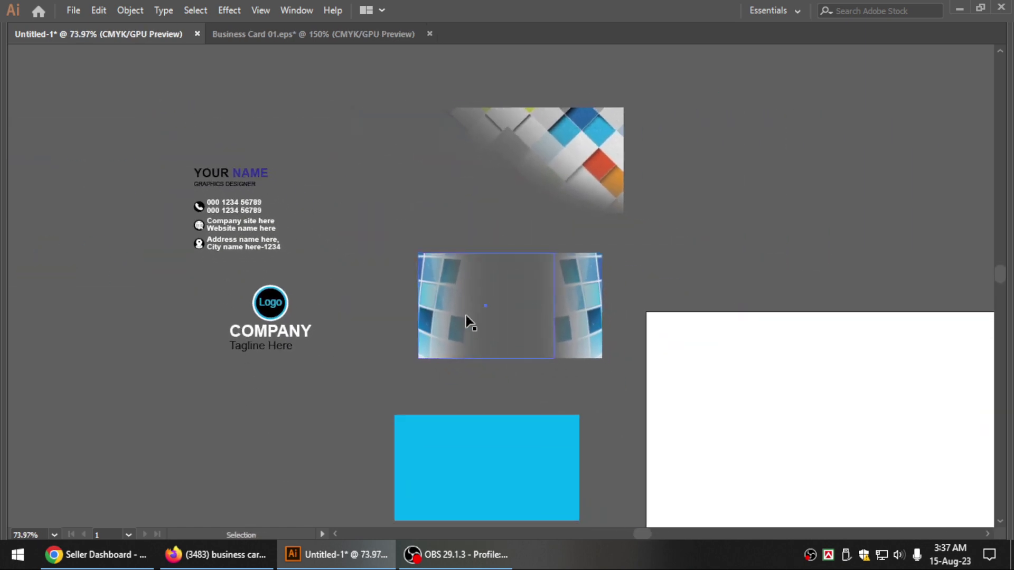
{"action": "mouse_move", "coordinate": [541, 337]}
{"action": "left_mouse_down"}
{"action": "mouse_move", "coordinate": [457, 263]}
{"action": "mouse_move", "coordinate": [443, 296]}
{"action": "left_mouse_up"}
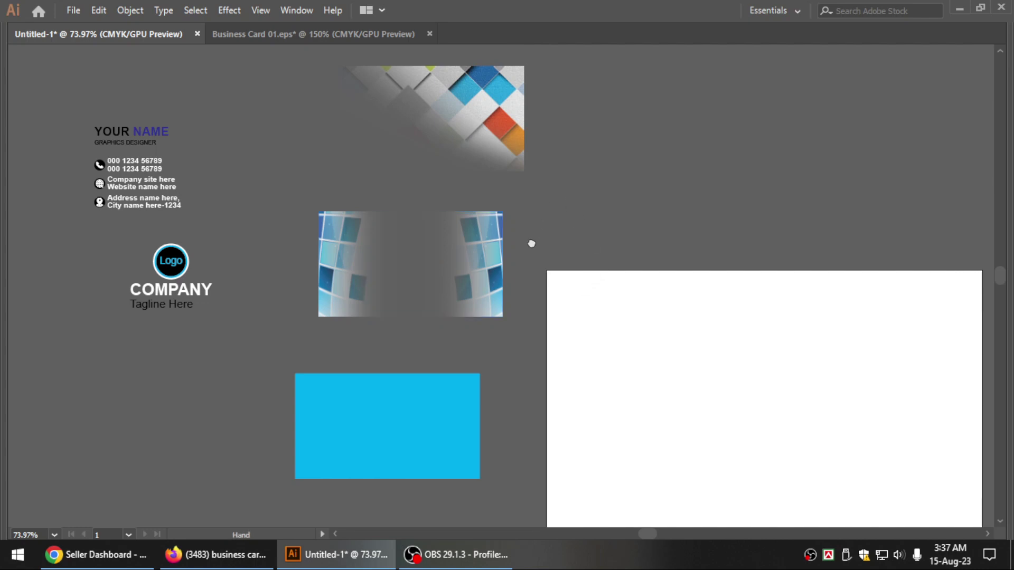
{"action": "left_click_drag", "start_coordinate": [532, 242], "coordinate": [528, 255]}
{"action": "left_click", "coordinate": [484, 254]}
{"action": "key", "text": "a"}
{"action": "key", "text": "v"}
{"action": "left_click_drag", "start_coordinate": [460, 245], "coordinate": [479, 290]}
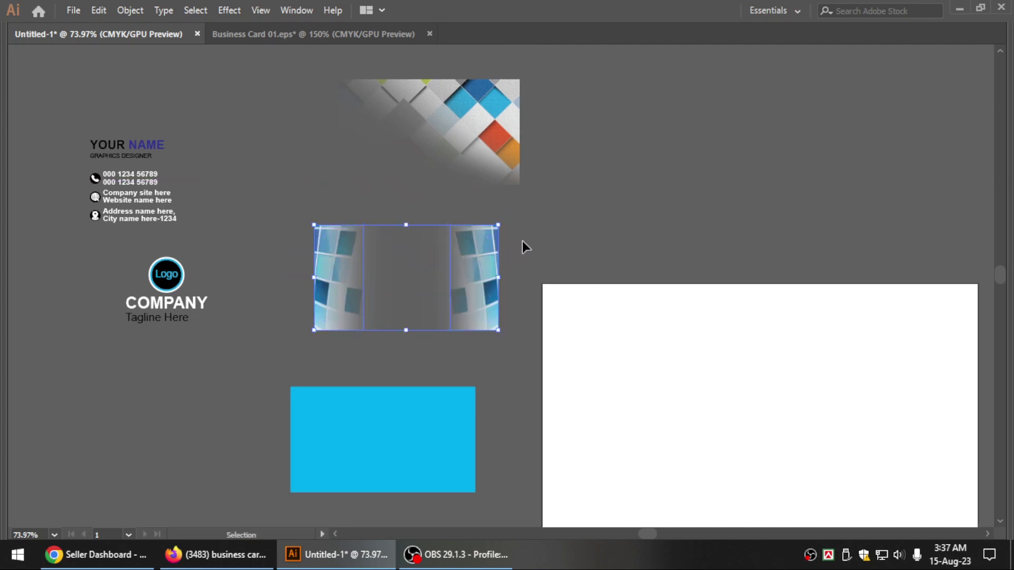
{"action": "left_click", "coordinate": [522, 241]}
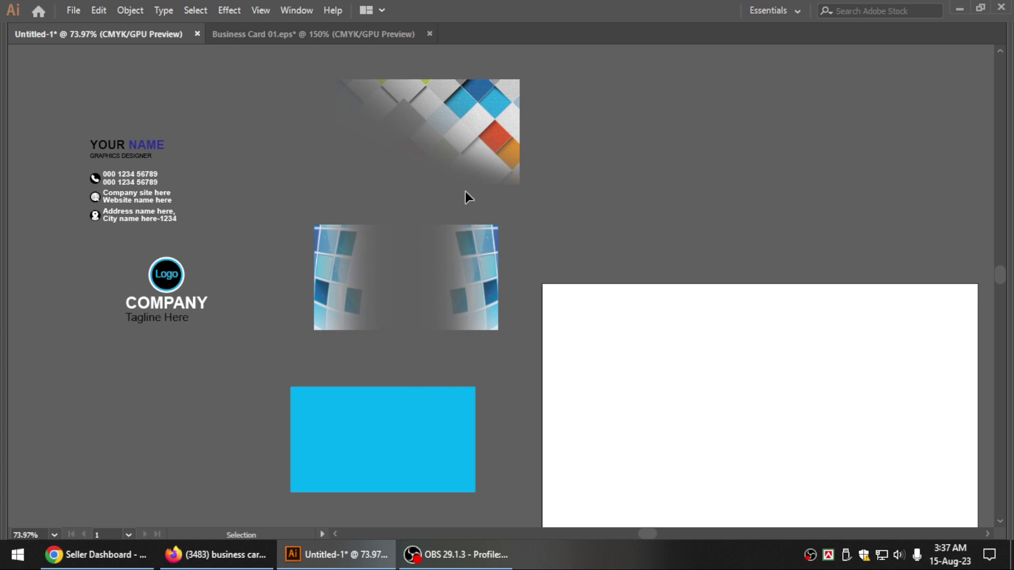
{"action": "left_click_drag", "start_coordinate": [511, 201], "coordinate": [506, 208]}
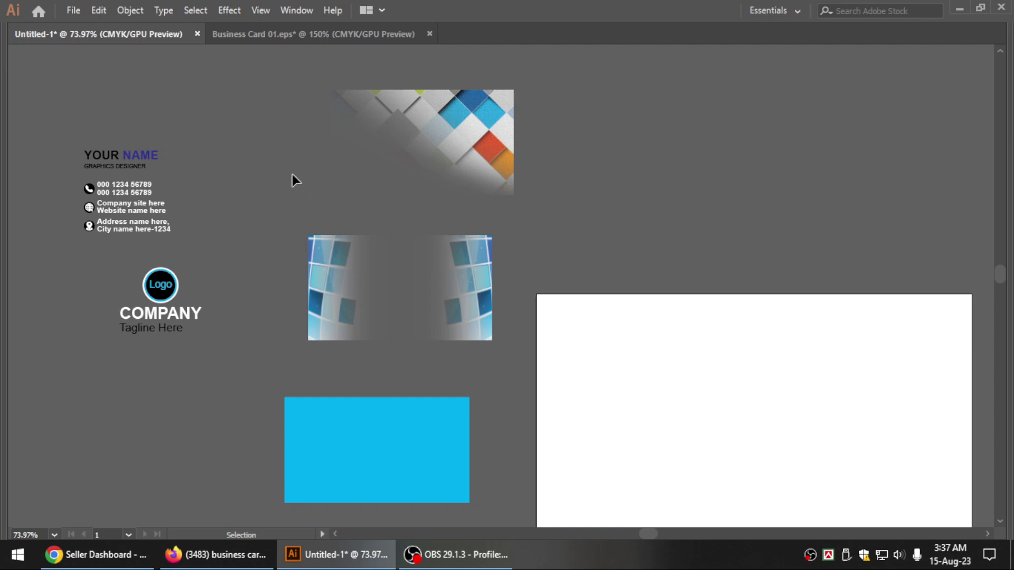
{"action": "key", "text": "space"}
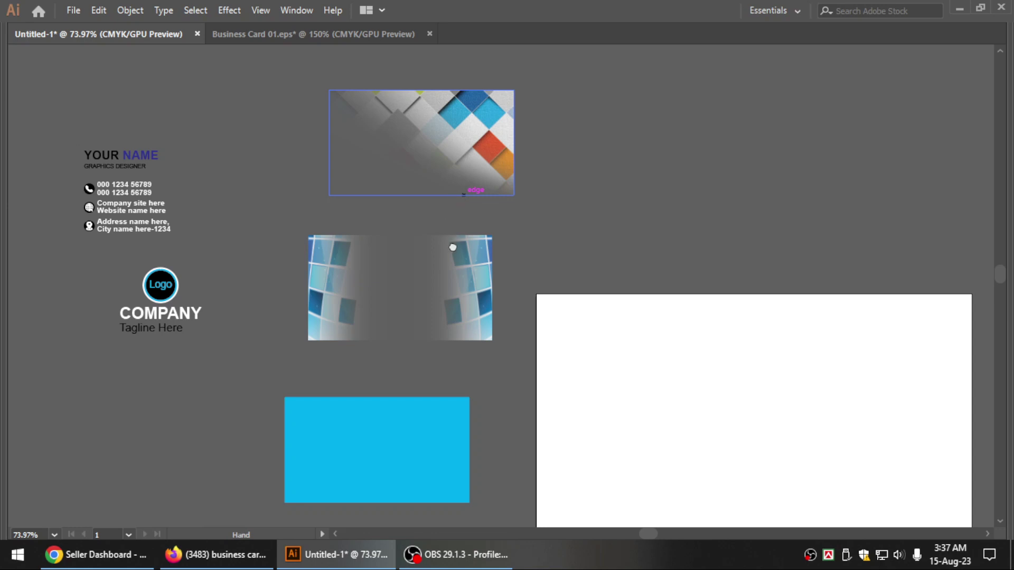
Move the diamond pattern image off to the left and enlarge it proportionally
{"action": "left_click_drag", "start_coordinate": [452, 247], "coordinate": [460, 204]}
{"action": "left_click", "coordinate": [467, 131]}
{"action": "key", "text": "ctrl+minus"}
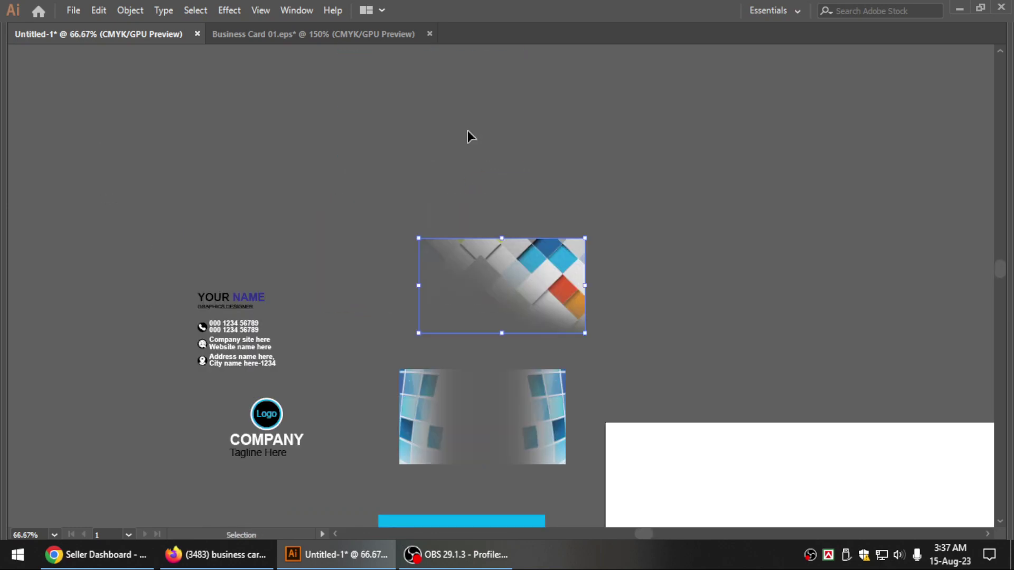
{"action": "mouse_move", "coordinate": [502, 259]}
{"action": "left_mouse_down"}
{"action": "mouse_move", "coordinate": [660, 154]}
{"action": "mouse_move", "coordinate": [206, 161]}
{"action": "mouse_move", "coordinate": [376, 173]}
{"action": "mouse_move", "coordinate": [264, 168]}
{"action": "left_mouse_up"}
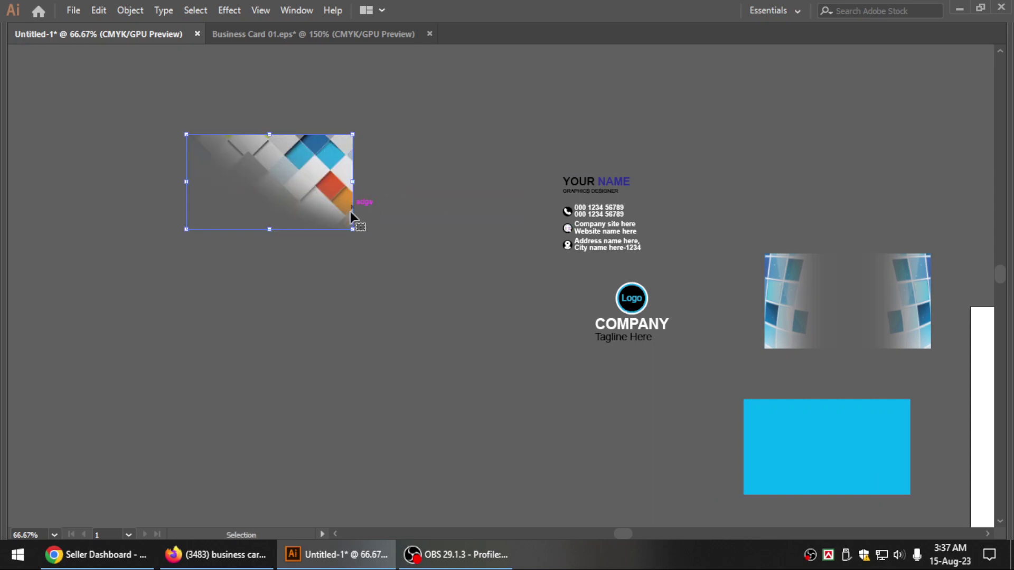
{"action": "left_click_drag", "start_coordinate": [352, 228], "coordinate": [496, 353]}
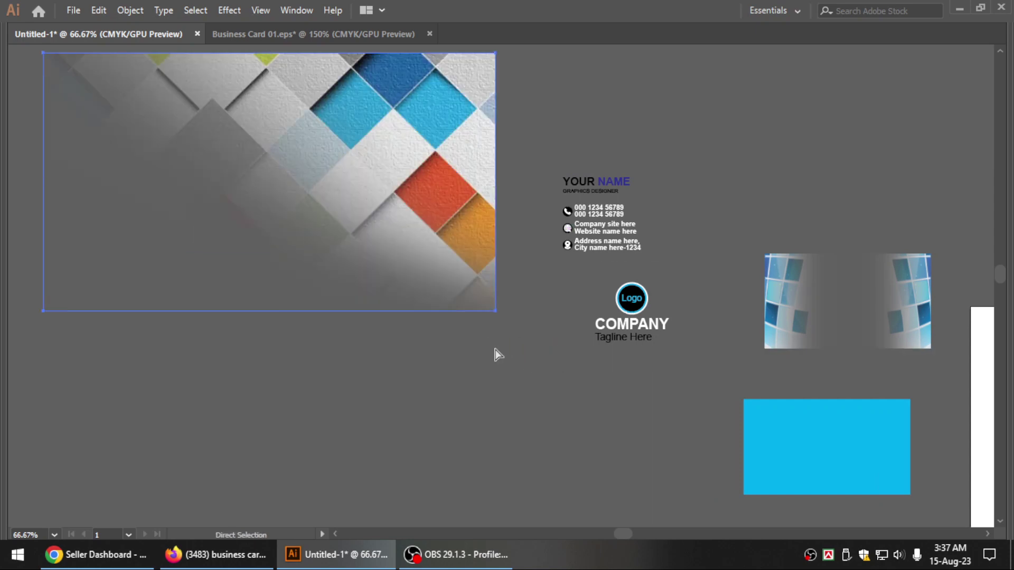
{"action": "key", "text": "ctrl+minus"}
{"action": "scroll", "coordinate": [464, 301], "scroll_direction": "down", "scroll_amount": 2}
{"action": "scroll", "coordinate": [369, 264], "scroll_direction": "right", "scroll_amount": 3}
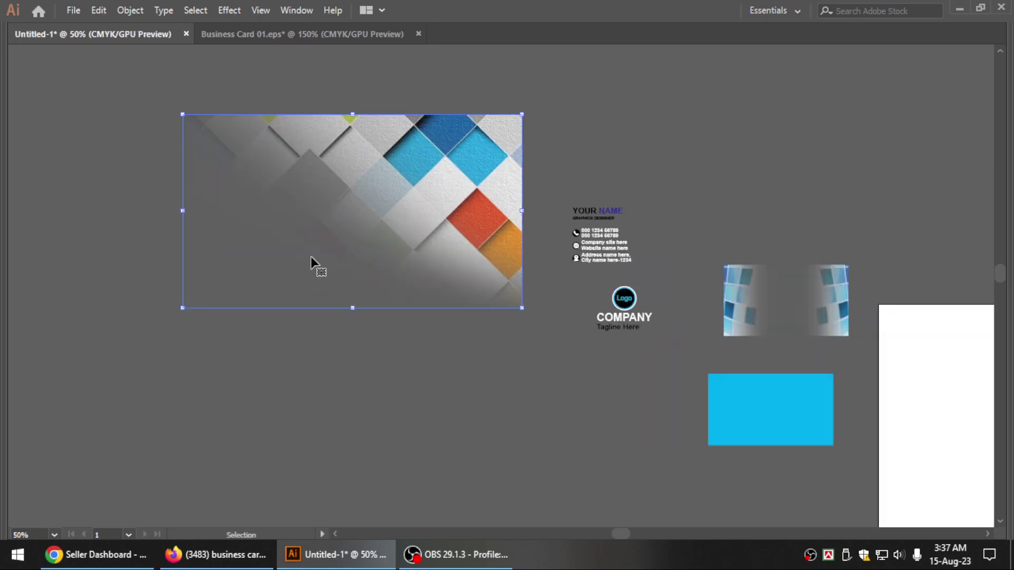
{"action": "key", "text": "Tab"}
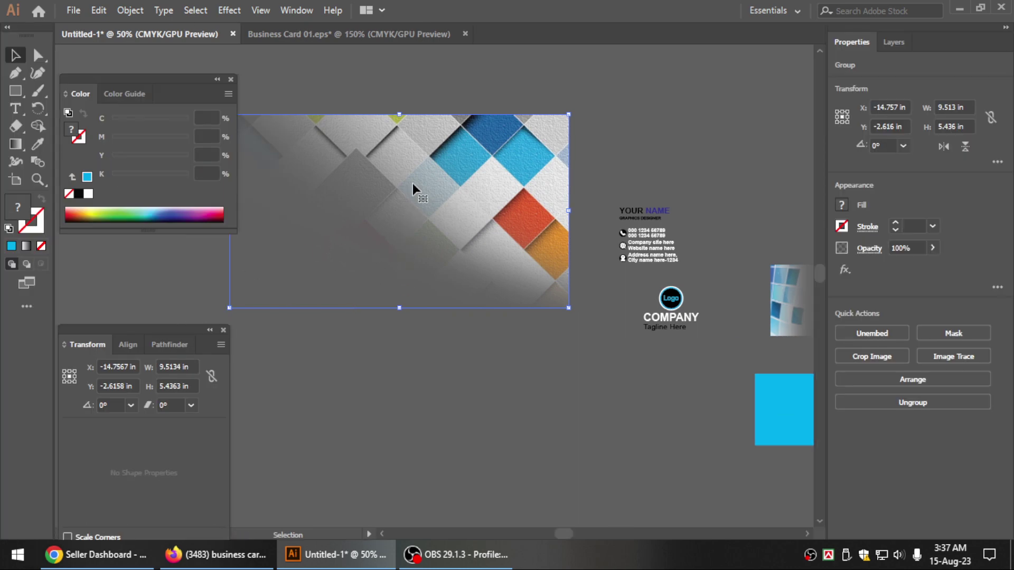
Set the diamond pattern image to W 3.5 in and H 2 in
{"action": "left_click", "coordinate": [188, 365]}
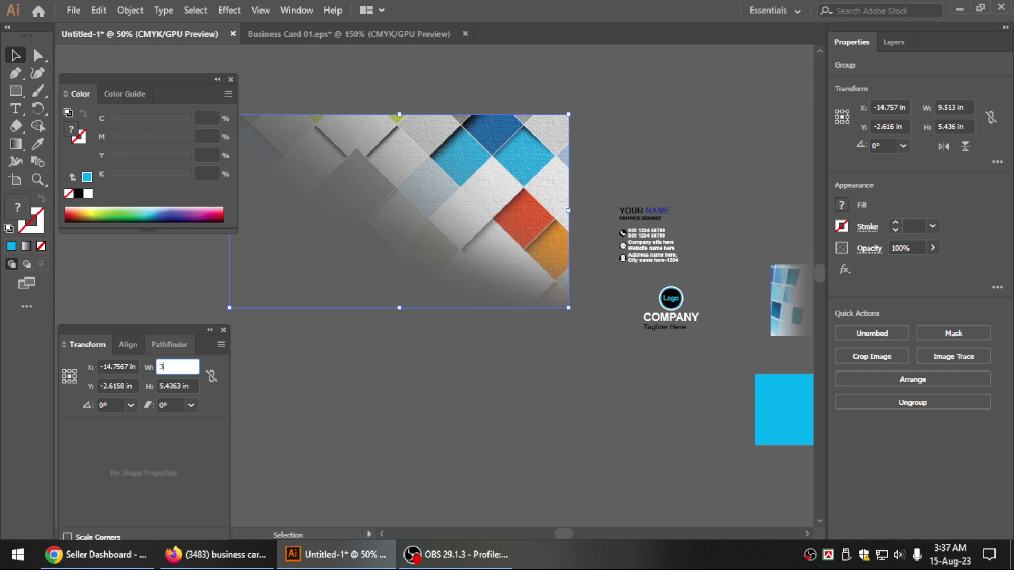
{"action": "type", "text": "3.5"}
{"action": "key", "text": "Tab"}
{"action": "key", "text": "Tab"}
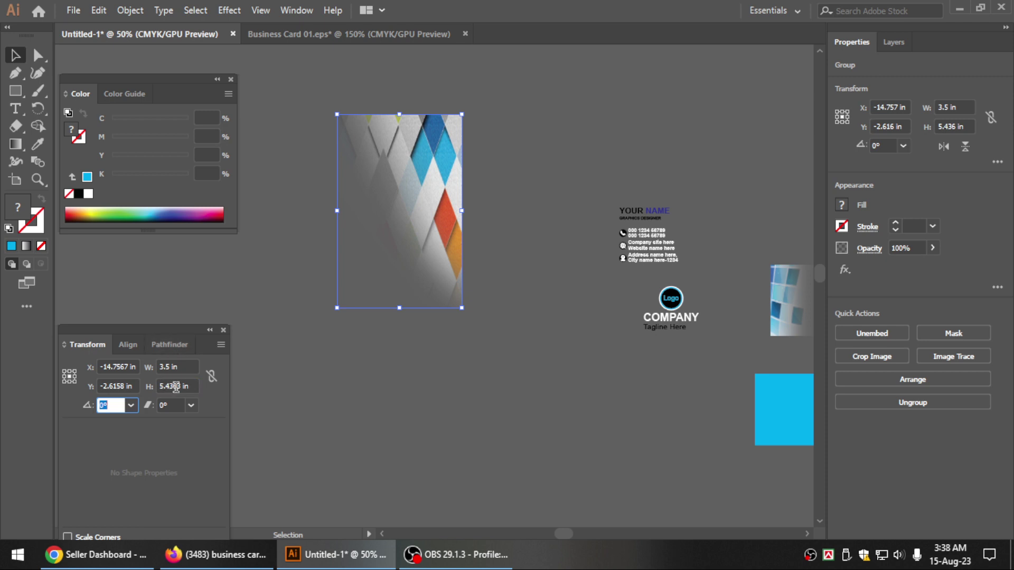
{"action": "left_click", "coordinate": [184, 386]}
{"action": "type", "text": "2"}
{"action": "key", "text": "Return"}
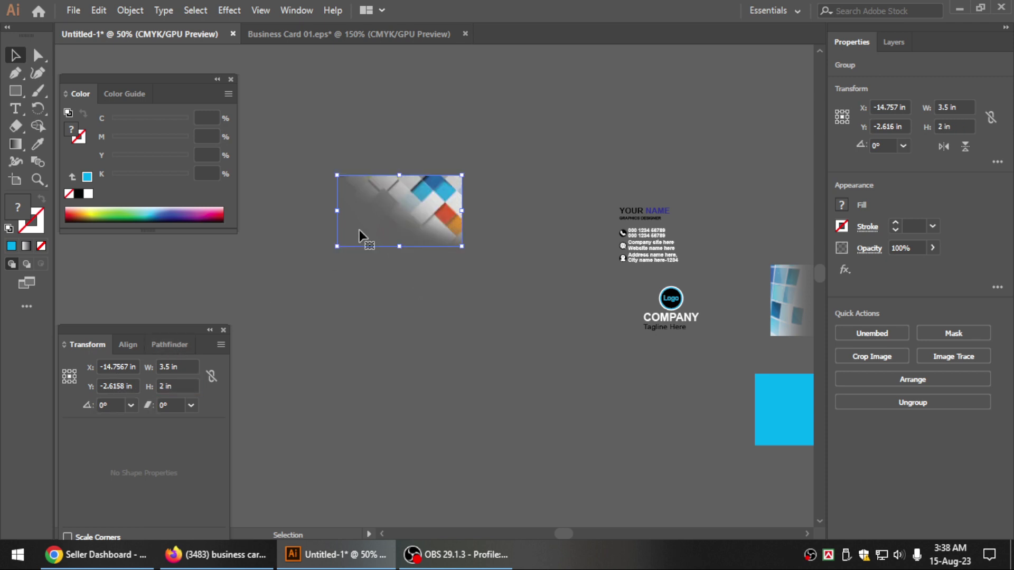
{"action": "key", "text": "Tab"}
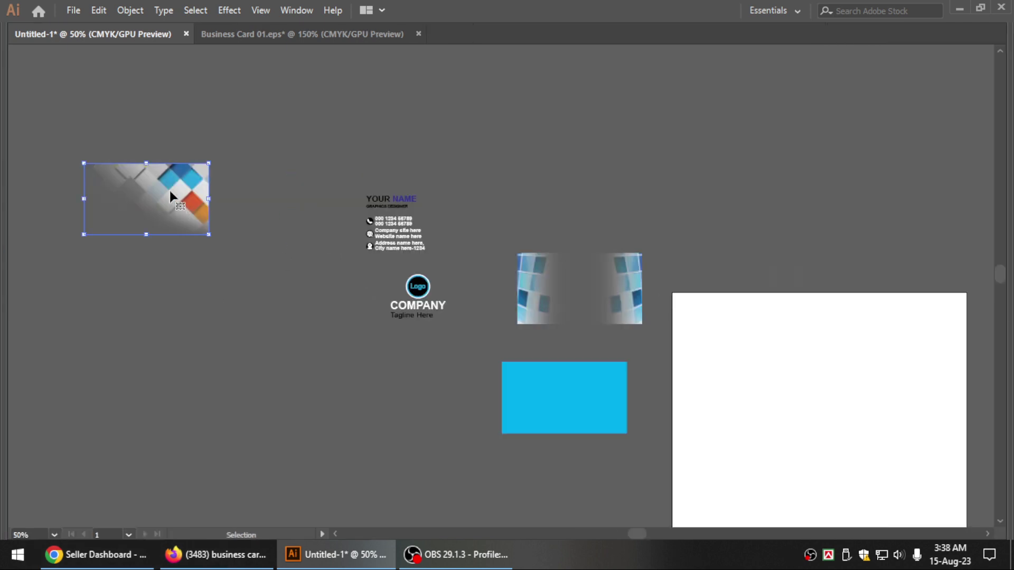
Place the diamond pattern image over the blue rectangle
{"action": "left_click_drag", "start_coordinate": [169, 195], "coordinate": [585, 389]}
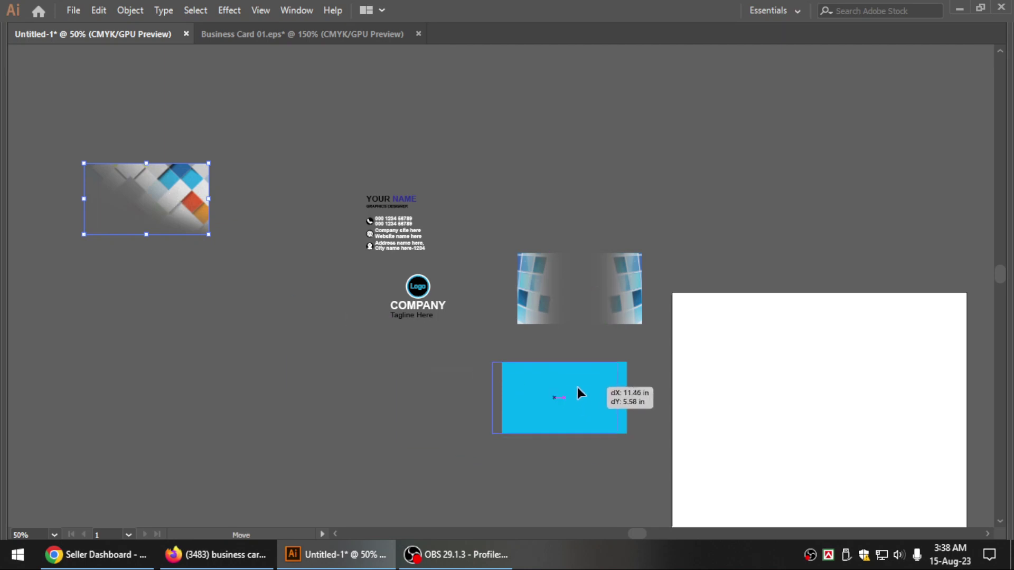
{"action": "scroll", "coordinate": [557, 396], "scroll_direction": "up", "scroll_amount": 2}
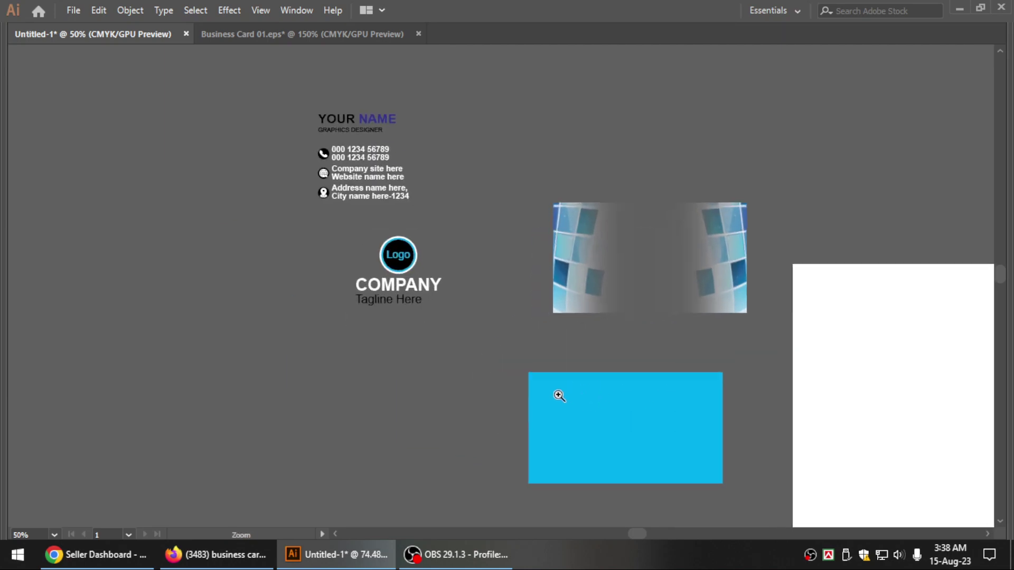
{"action": "scroll", "coordinate": [597, 407], "scroll_direction": "up", "scroll_amount": 1}
{"action": "left_click_drag", "start_coordinate": [597, 407], "coordinate": [309, 272]}
{"action": "scroll", "coordinate": [378, 297], "scroll_direction": "up", "scroll_amount": 1}
{"action": "scroll", "coordinate": [378, 297], "scroll_direction": "up", "scroll_amount": 2}
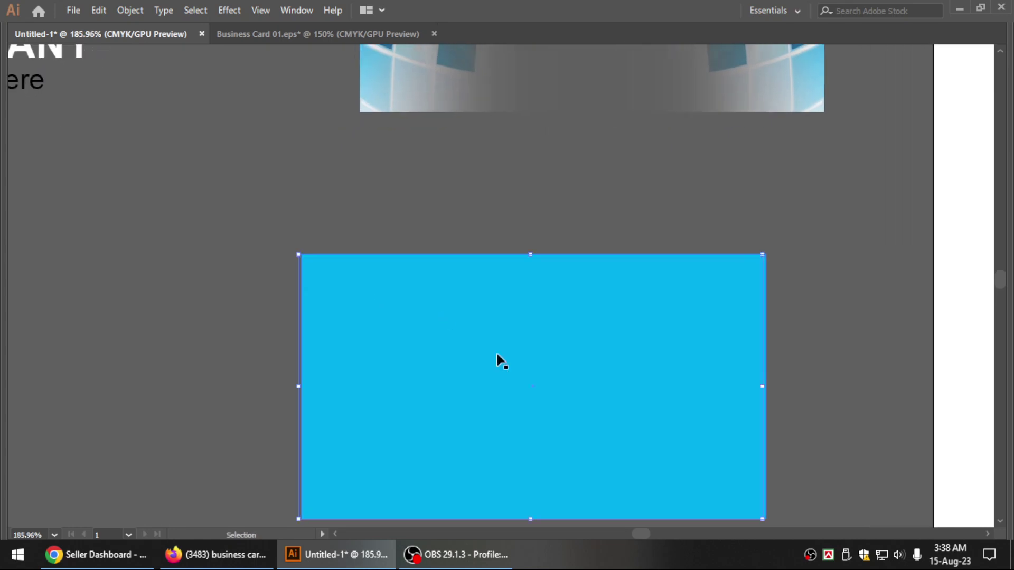
{"action": "mouse_move", "coordinate": [498, 358]}
{"action": "left_mouse_down"}
{"action": "mouse_move", "coordinate": [362, 256]}
{"action": "mouse_move", "coordinate": [368, 262]}
{"action": "left_mouse_up"}
{"action": "key", "text": "ctrl+minus"}
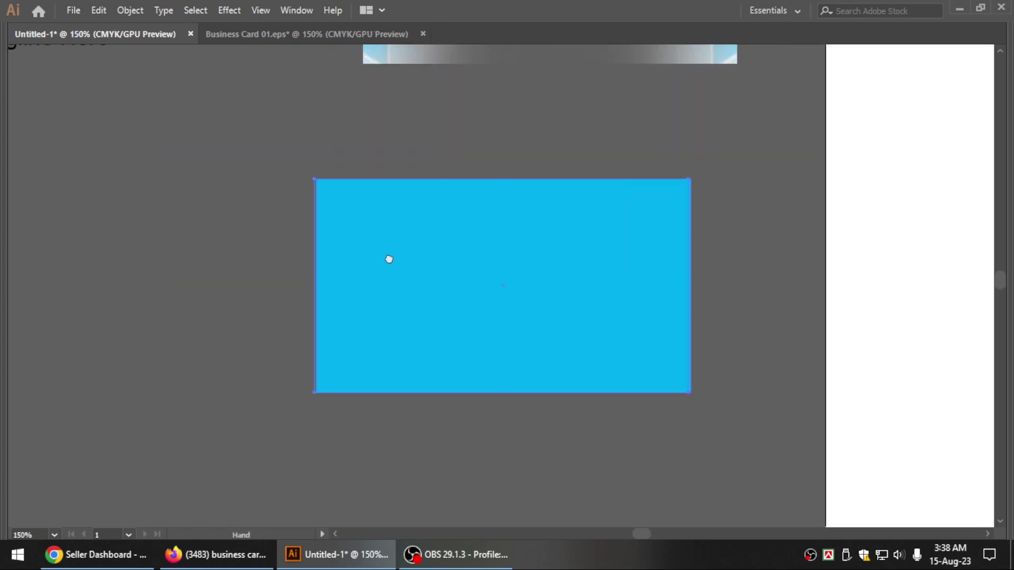
{"action": "scroll", "coordinate": [539, 246], "scroll_direction": "right", "scroll_amount": 3}
Send the blue rectangle behind the pattern image with Ctrl+Shift+[, then select both
{"action": "left_click_drag", "start_coordinate": [440, 255], "coordinate": [445, 256]}
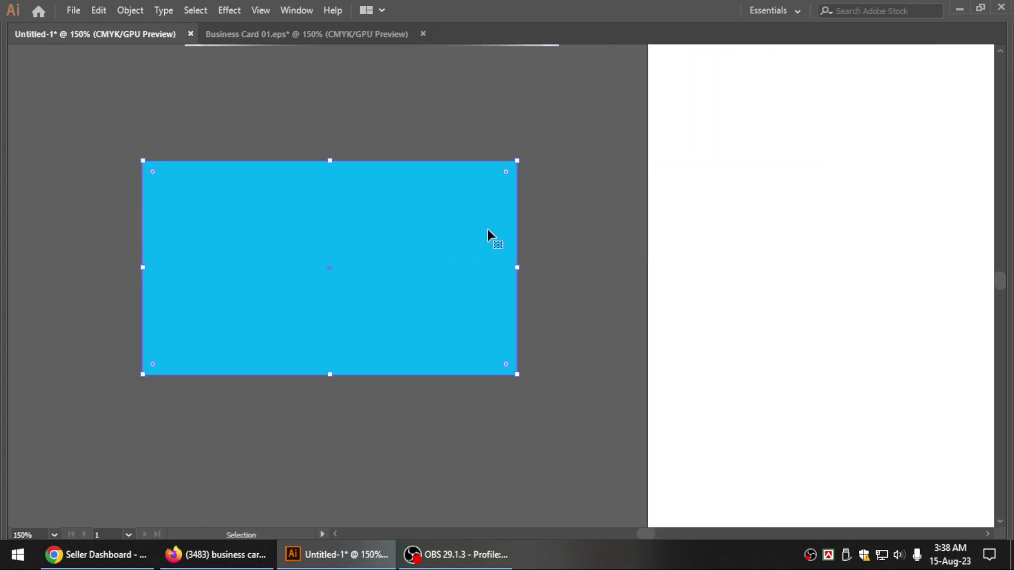
{"action": "key", "text": "ctrl"}
{"action": "key", "text": "ctrl"}
{"action": "left_click_drag", "start_coordinate": [419, 272], "coordinate": [490, 206]}
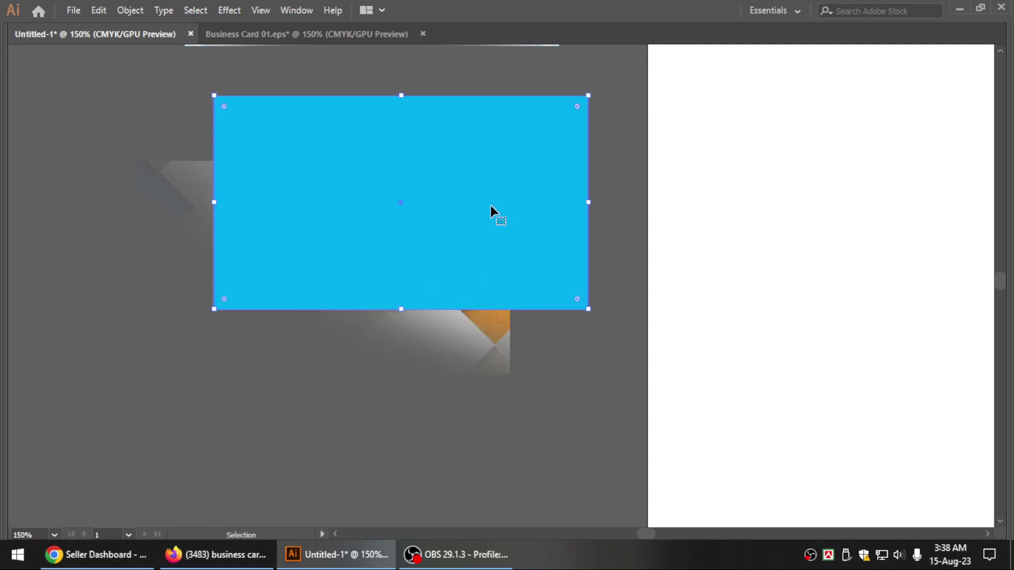
{"action": "key", "text": "ctrl+z"}
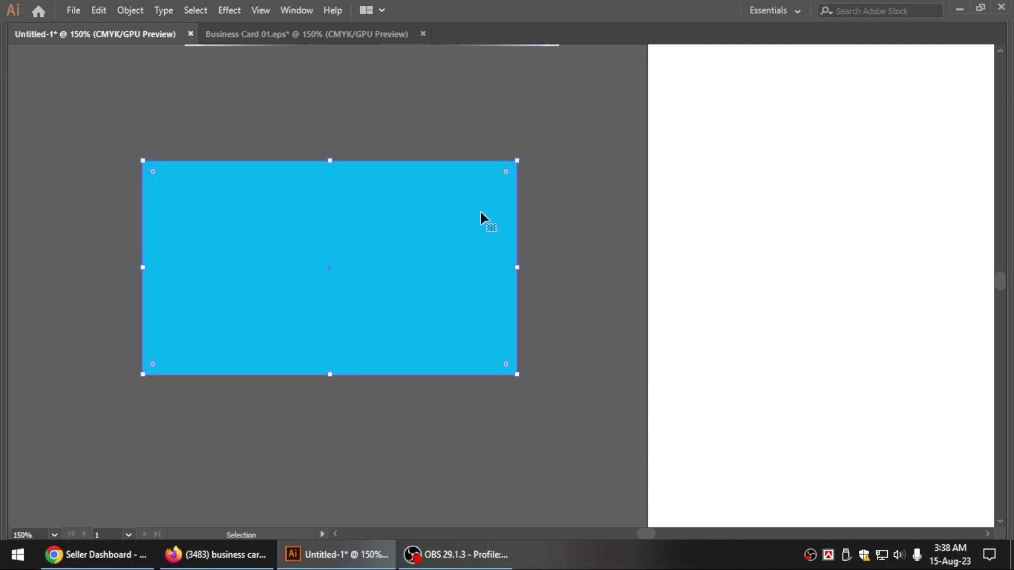
{"action": "key", "text": "ctrl"}
{"action": "key", "text": "ctrl+shift+bracketleft"}
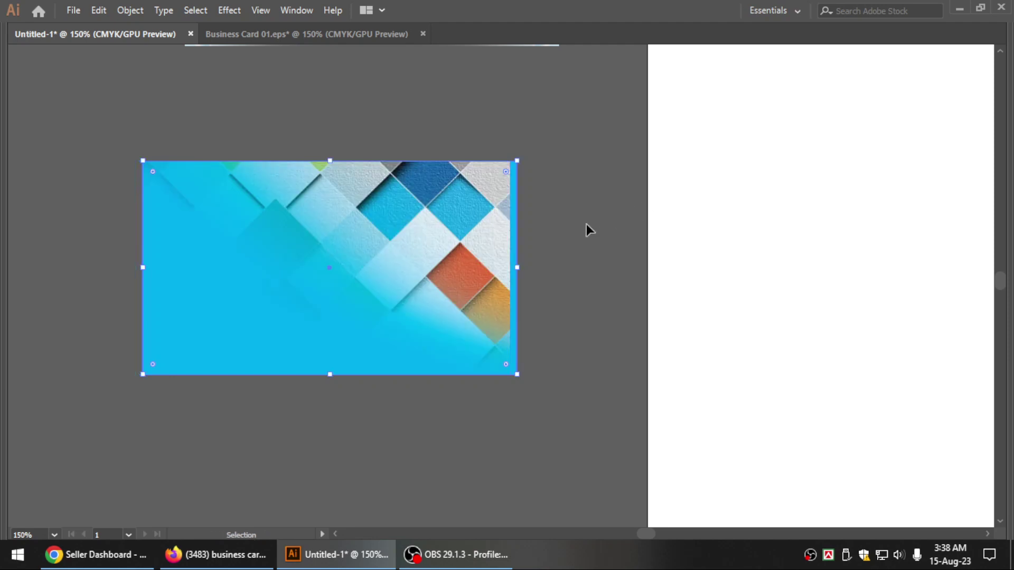
{"action": "left_click", "coordinate": [564, 229]}
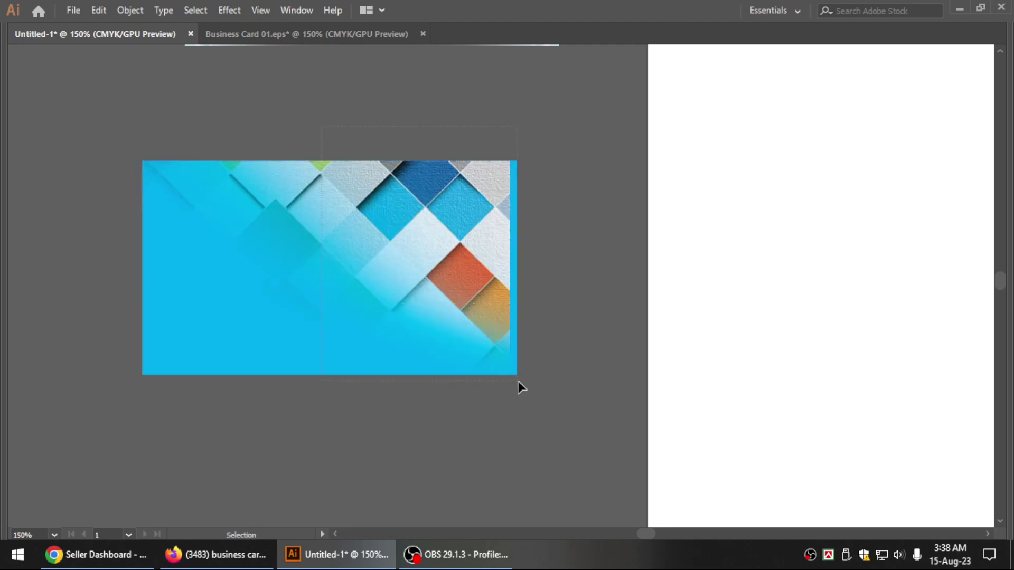
{"action": "key", "text": "ctrl+a"}
{"action": "key", "text": "Tab"}
Centre-align the background image and cyan rectangle on each other
{"action": "left_click", "coordinate": [128, 344]}
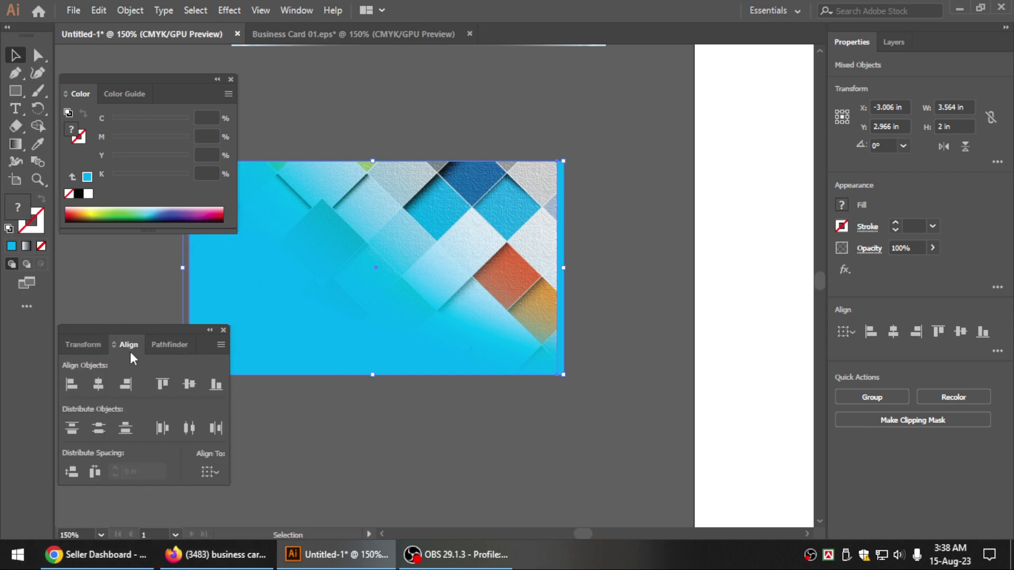
{"action": "left_click", "coordinate": [103, 383]}
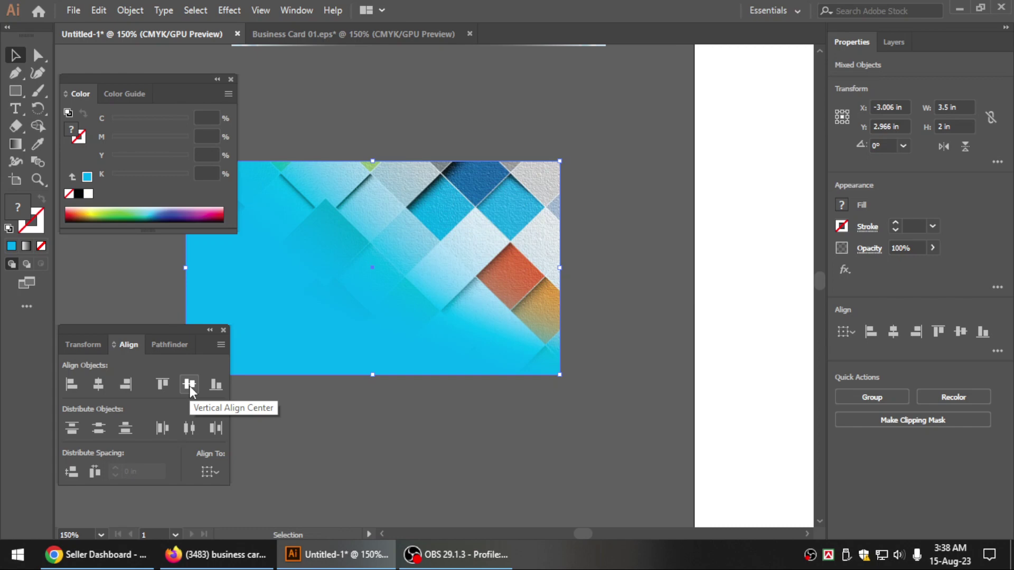
{"action": "left_click", "coordinate": [607, 281]}
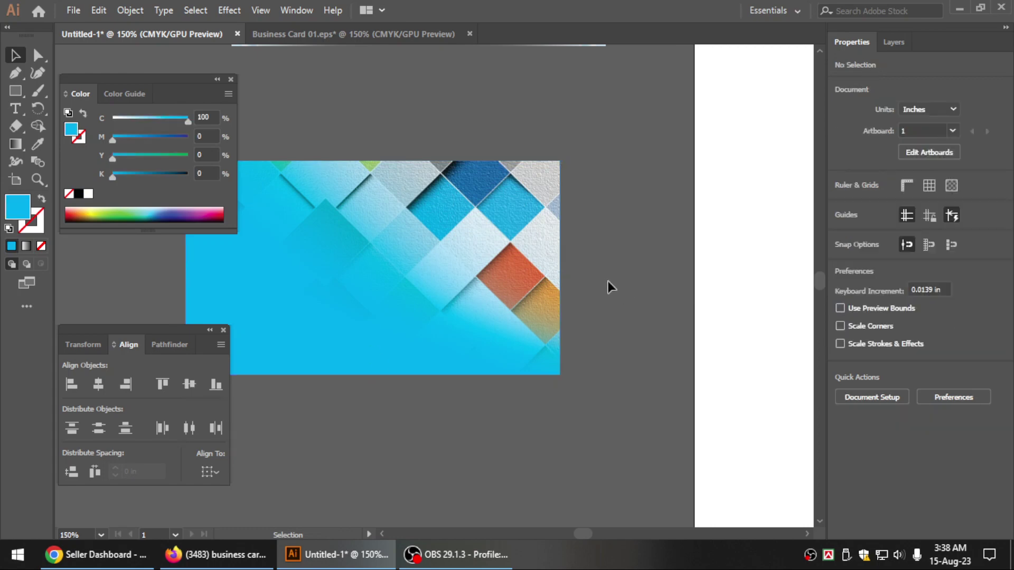
{"action": "key", "text": "Tab"}
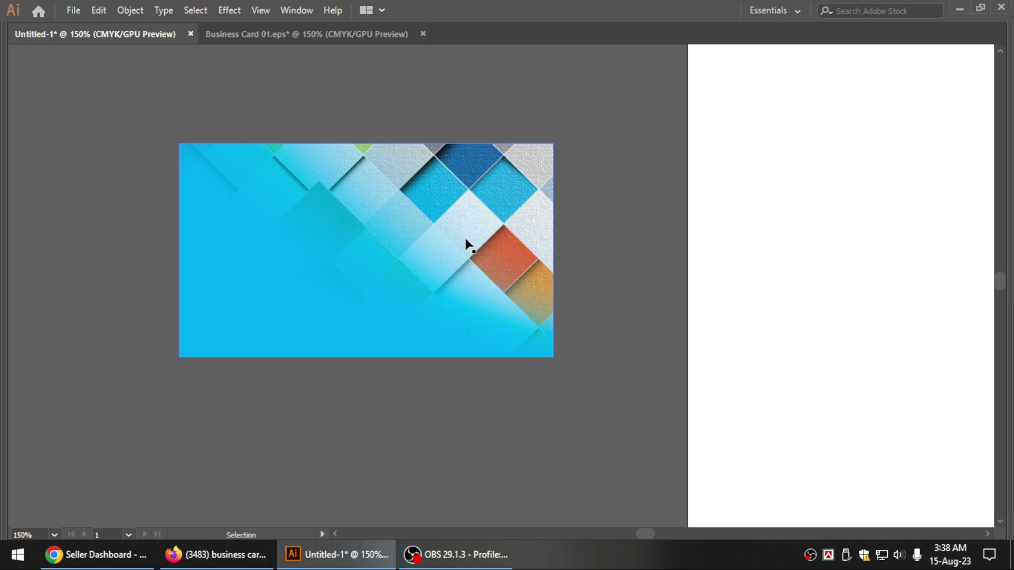
{"action": "key", "text": "Tab"}
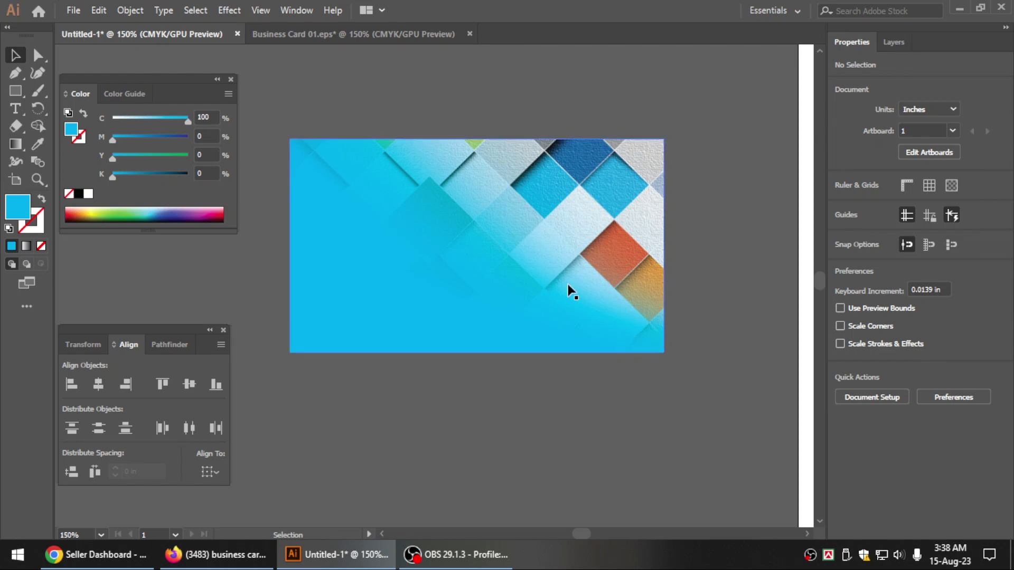
Select the blue card background and view it beside the logo and contact text
{"action": "key", "text": "Tab"}
{"action": "key", "text": "ctrl+minus"}
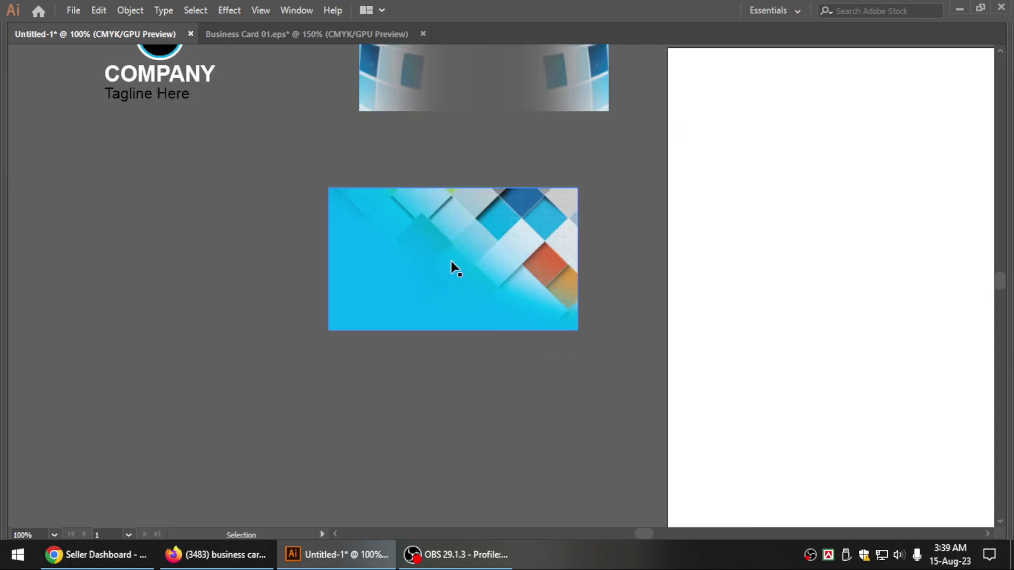
{"action": "mouse_move", "coordinate": [432, 267]}
{"action": "left_mouse_down"}
{"action": "mouse_move", "coordinate": [419, 350]}
{"action": "mouse_move", "coordinate": [436, 343]}
{"action": "left_mouse_up"}
{"action": "left_click", "coordinate": [443, 328]}
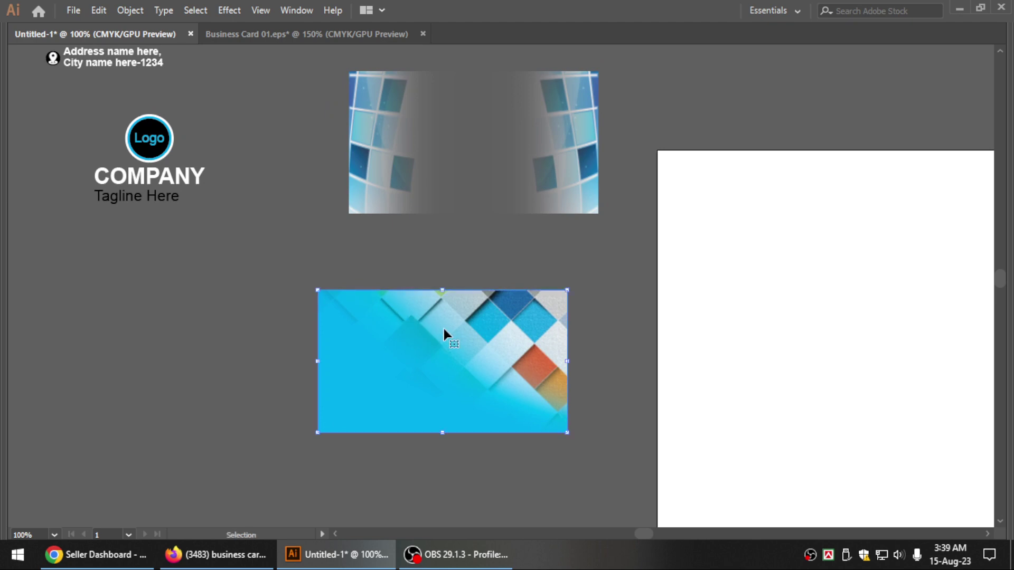
{"action": "left_click_drag", "start_coordinate": [315, 258], "coordinate": [333, 350]}
{"action": "scroll", "coordinate": [315, 201], "scroll_direction": "down", "scroll_amount": 1}
{"action": "scroll", "coordinate": [315, 242], "scroll_direction": "down", "scroll_amount": 2}
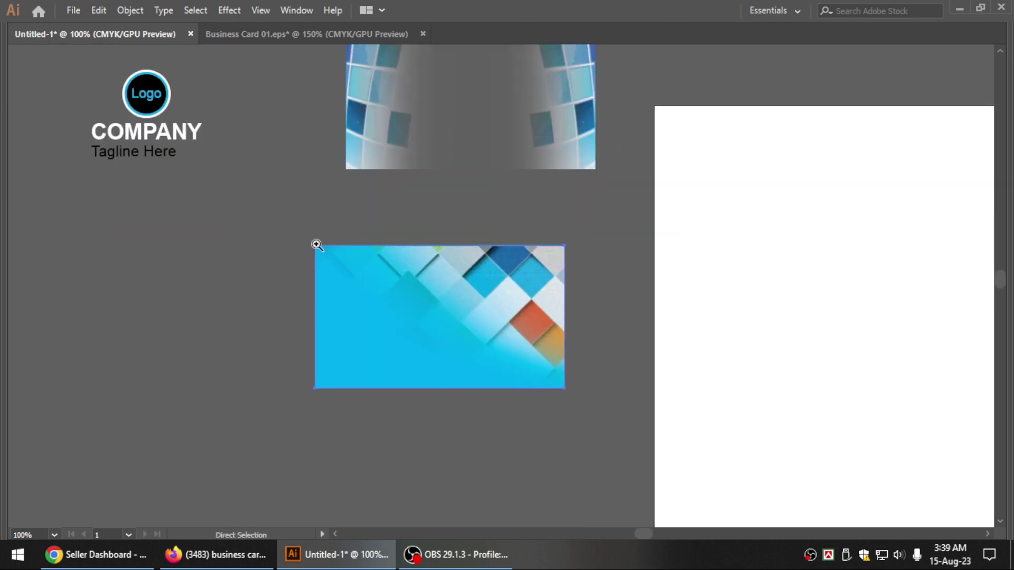
{"action": "left_click", "coordinate": [315, 242]}
{"action": "left_click", "coordinate": [411, 305]}
{"action": "left_click_drag", "start_coordinate": [537, 366], "coordinate": [280, 212]}
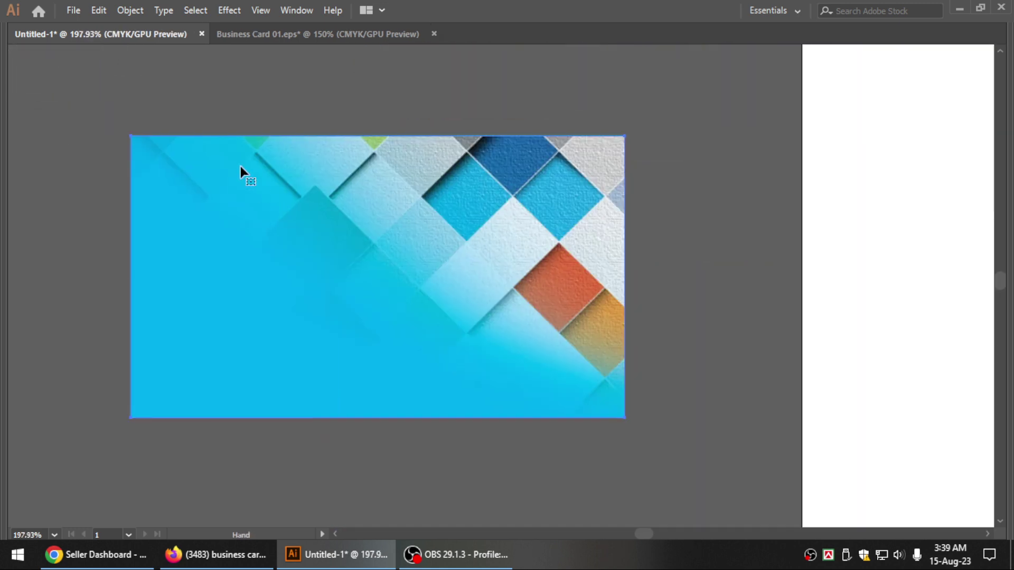
{"action": "key", "text": "ctrl+minus"}
{"action": "key", "text": "ctrl+minus"}
{"action": "key", "text": "ctrl+minus"}
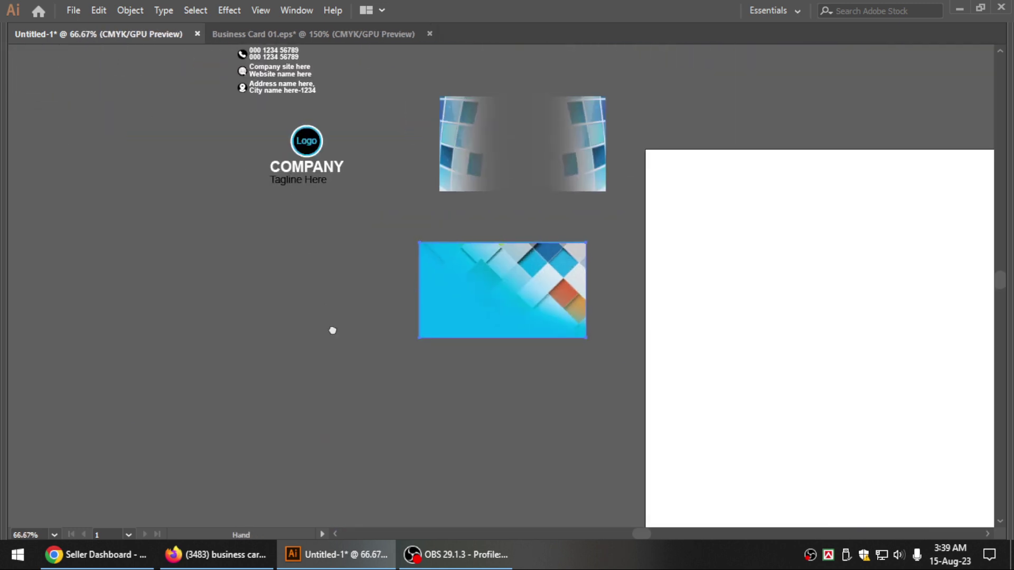
Drag the name and contact text group onto the left of the blue card
{"action": "left_click_drag", "start_coordinate": [180, 48], "coordinate": [250, 191]}
{"action": "left_click_drag", "start_coordinate": [448, 292], "coordinate": [266, 143]}
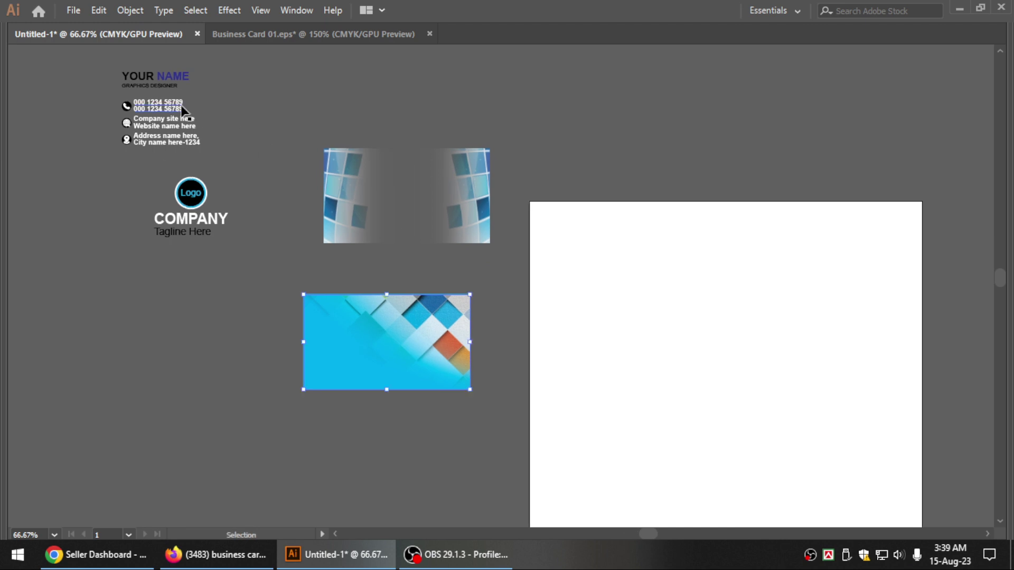
{"action": "left_click", "coordinate": [176, 105]}
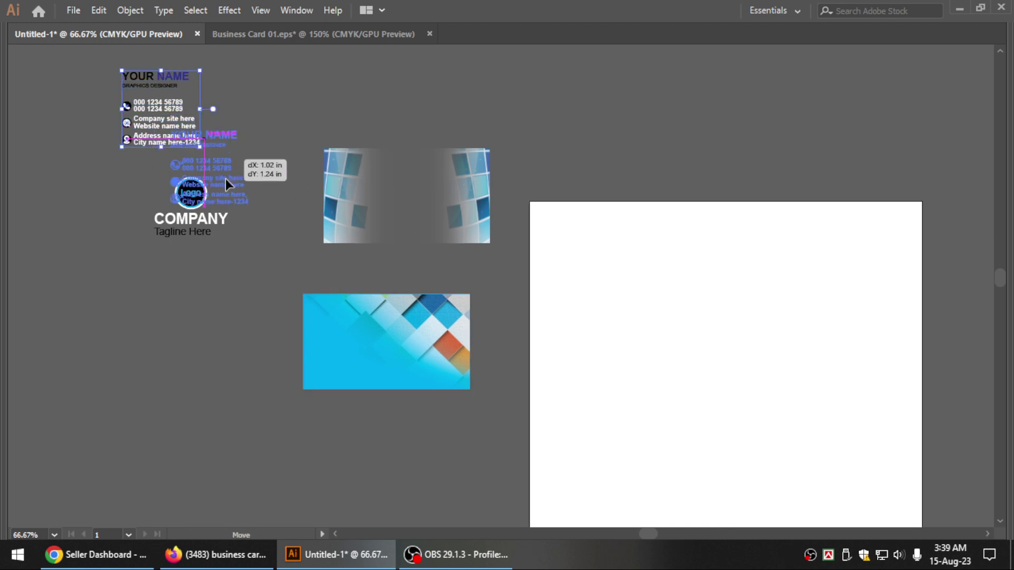
{"action": "left_click_drag", "start_coordinate": [166, 100], "coordinate": [359, 337]}
Zoom in on the card front and nudge the name and contact group slightly up
{"action": "key", "text": "z"}
{"action": "left_click", "coordinate": [280, 274]}
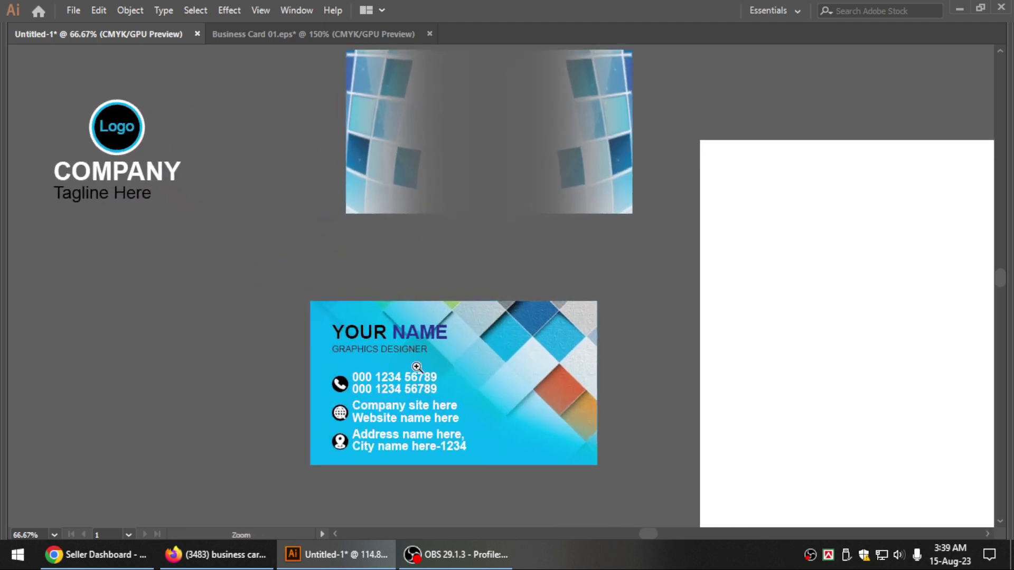
{"action": "scroll", "coordinate": [277, 206], "scroll_direction": "down", "scroll_amount": 2}
{"action": "left_click", "coordinate": [277, 206]}
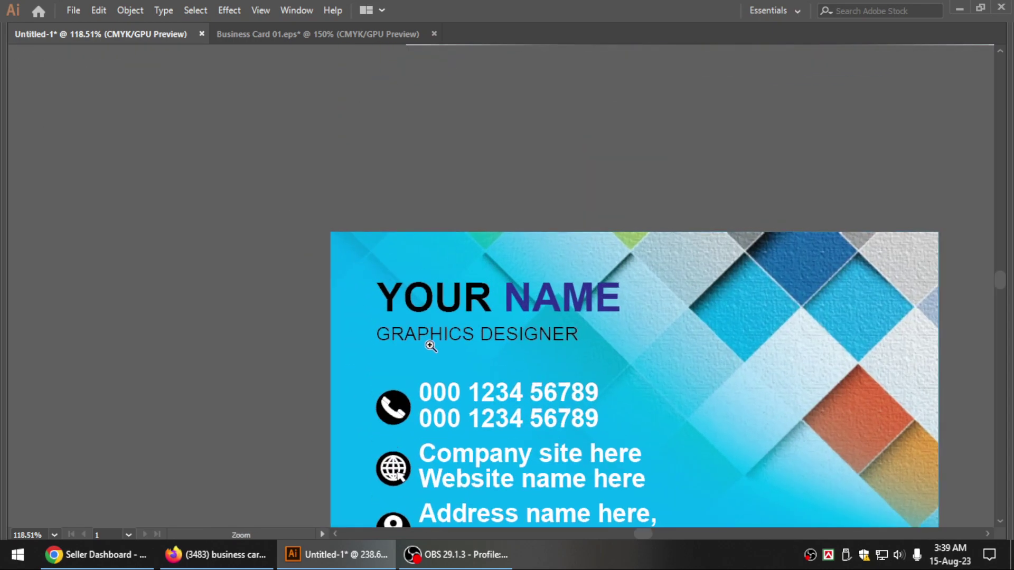
{"action": "key", "text": "a"}
{"action": "left_click_drag", "start_coordinate": [534, 407], "coordinate": [355, 250]}
{"action": "key", "text": "v"}
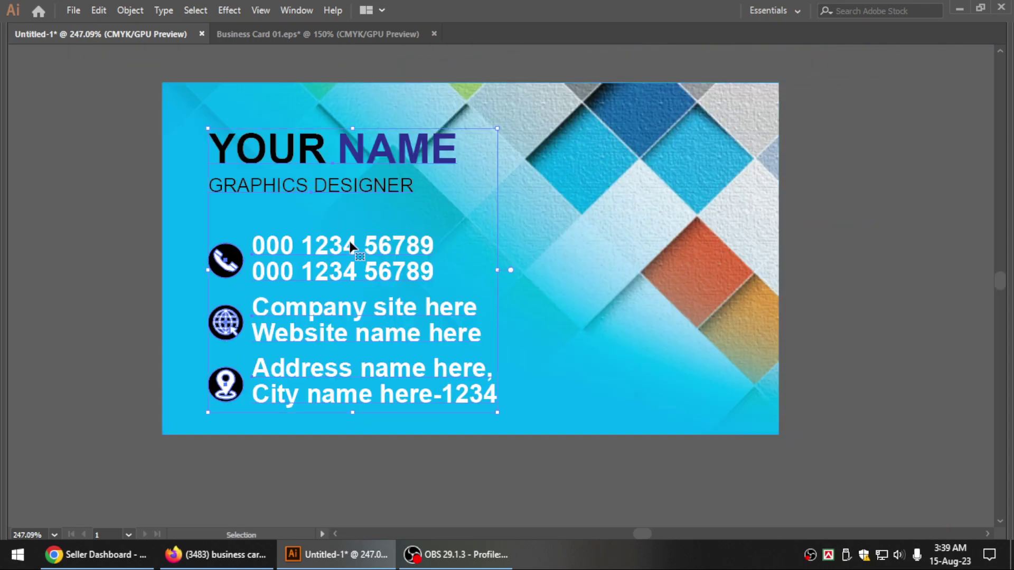
{"action": "left_click_drag", "start_coordinate": [351, 245], "coordinate": [350, 233]}
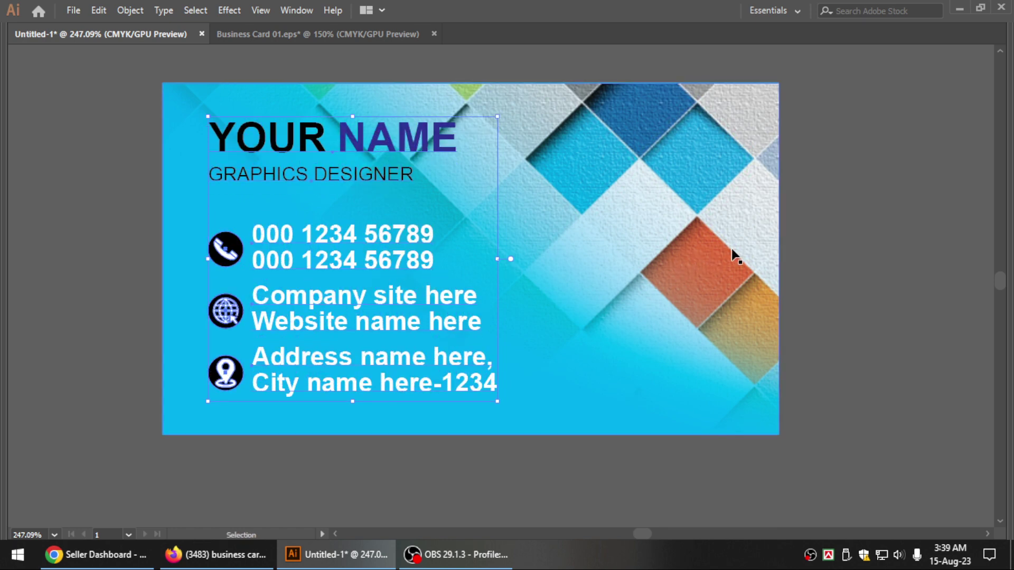
Draw a small 0.22 in circle just left of the card beside the phone icon
{"action": "left_click", "coordinate": [889, 235]}
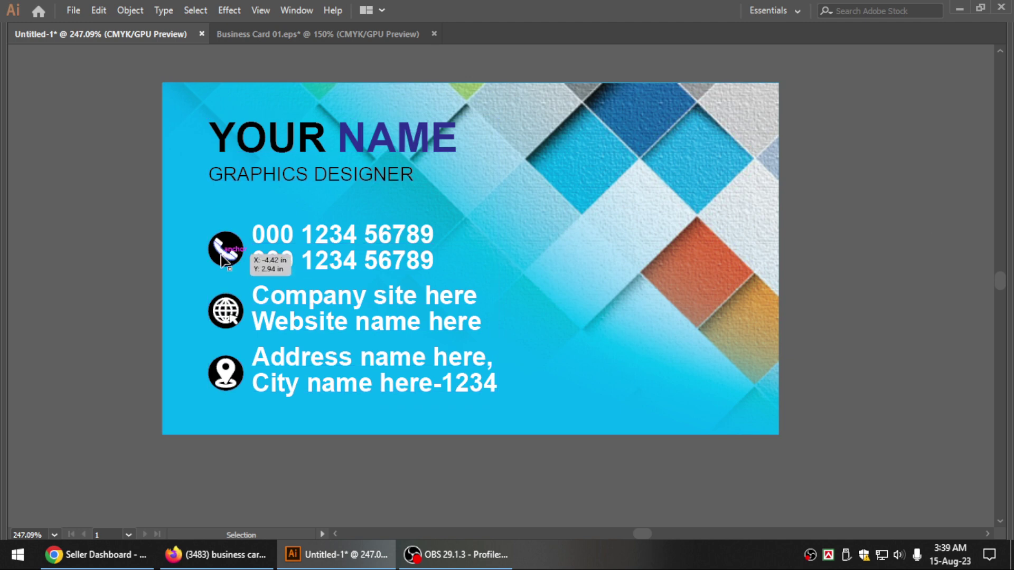
{"action": "left_click_drag", "start_coordinate": [220, 255], "coordinate": [385, 314]}
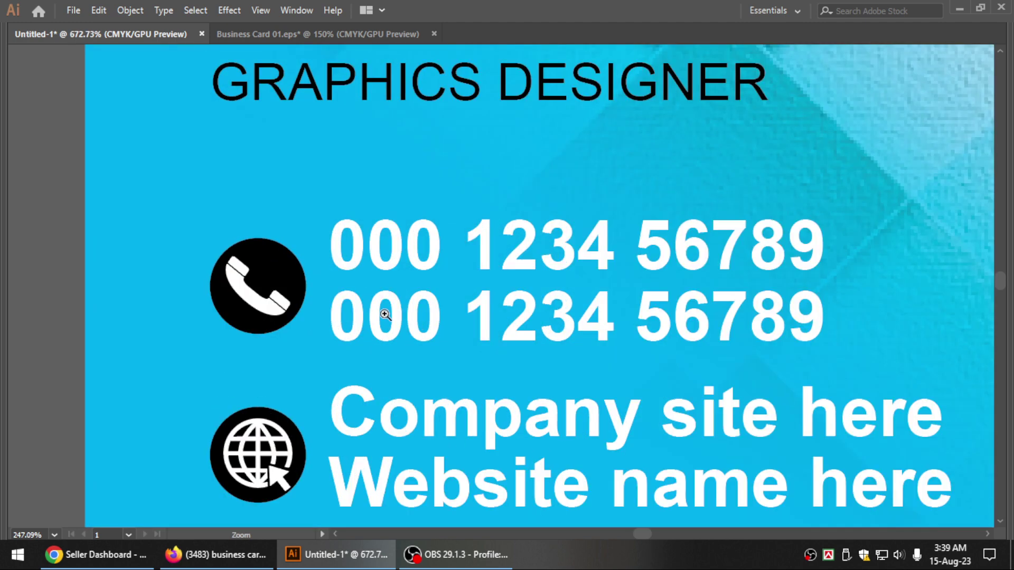
{"action": "key", "text": "Tab"}
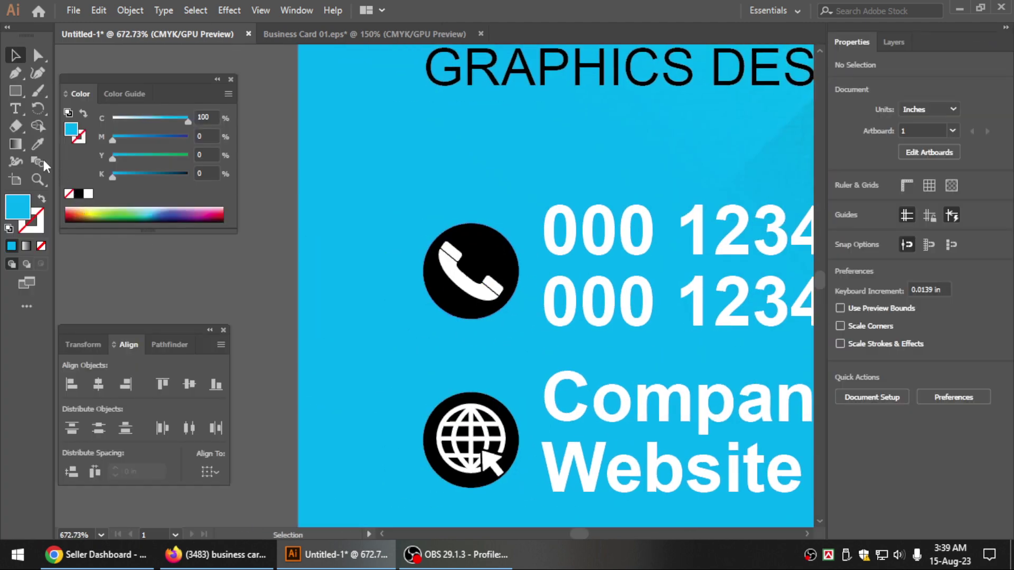
{"action": "left_click", "coordinate": [17, 92]}
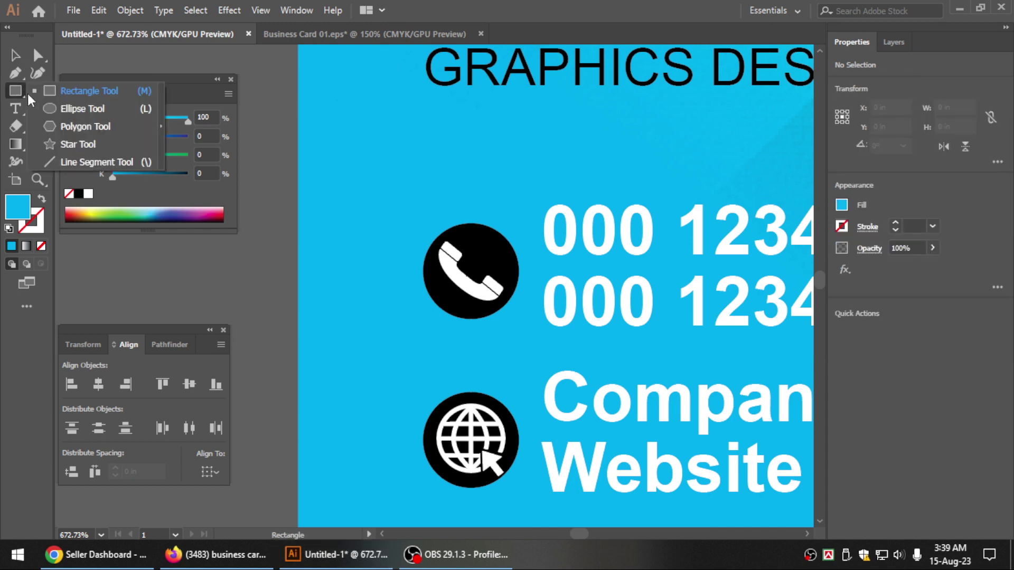
{"action": "left_click", "coordinate": [83, 108]}
{"action": "key", "text": "Tab"}
{"action": "left_click_drag", "start_coordinate": [138, 235], "coordinate": [208, 277]}
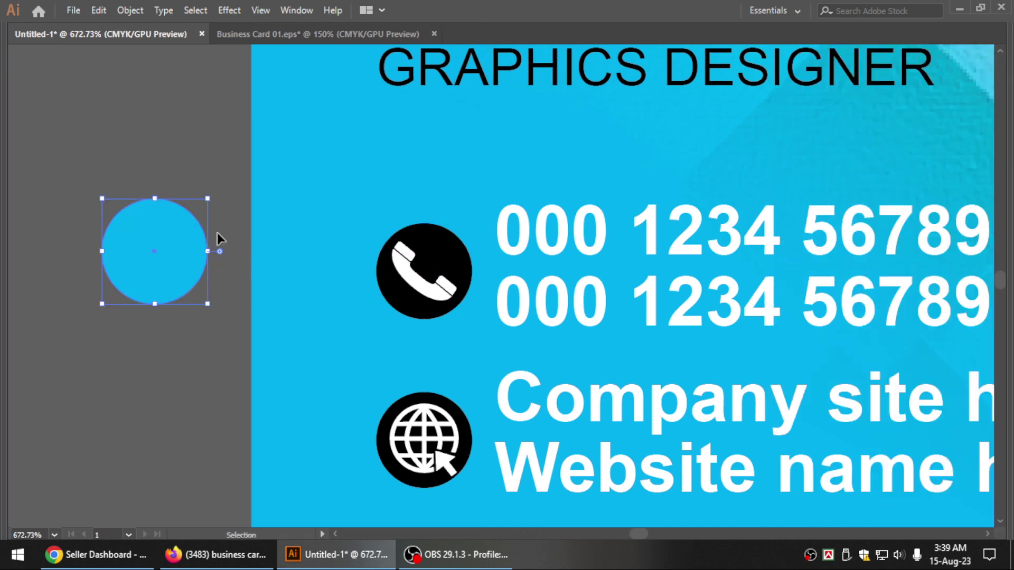
{"action": "key", "text": "Tab"}
Fill the circle solid black with C 0 and K 100
{"action": "left_click", "coordinate": [15, 55]}
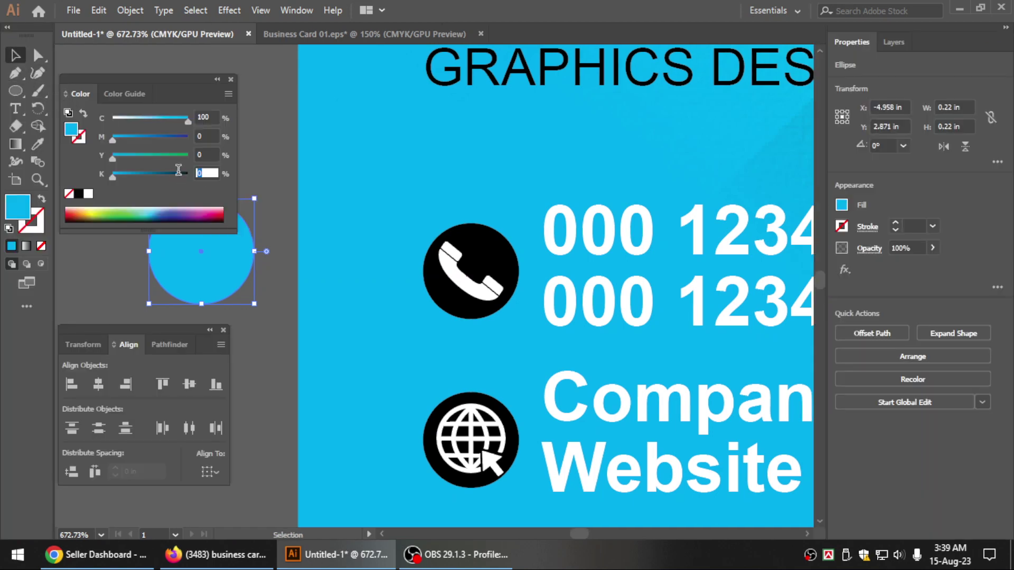
{"action": "left_click", "coordinate": [203, 117]}
{"action": "type", "text": "0"}
{"action": "key", "text": "Tab"}
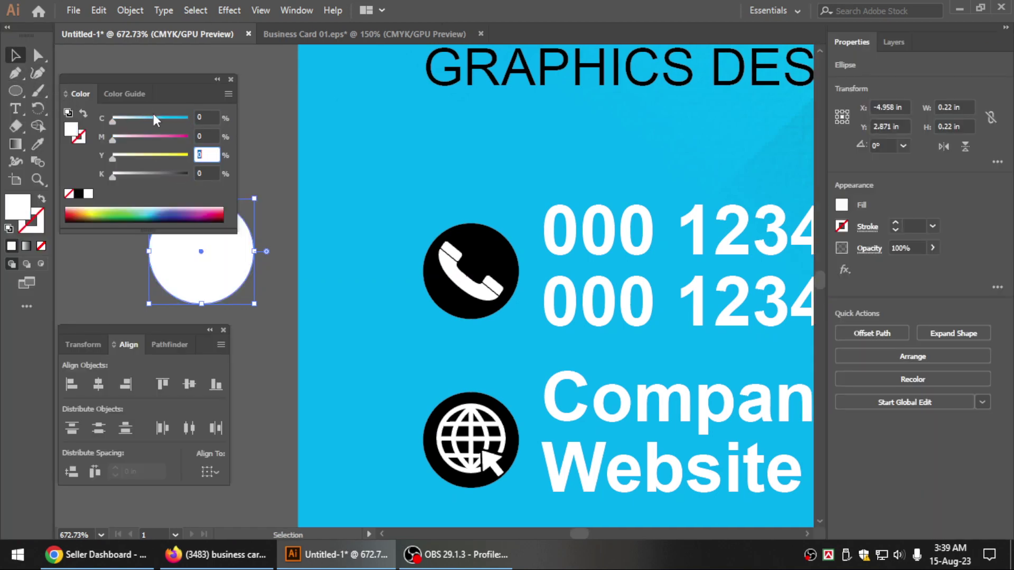
{"action": "key", "text": "Tab"}
{"action": "key", "text": "Tab"}
{"action": "type", "text": "100"}
{"action": "key", "text": "Return"}
{"action": "key", "text": "Tab"}
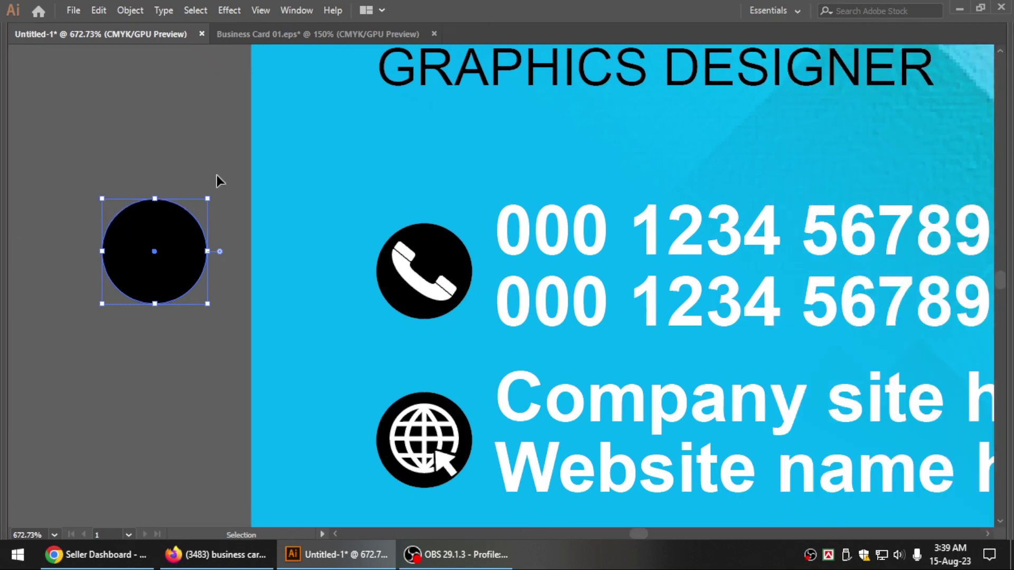
{"action": "key", "text": "Tab"}
{"action": "left_click", "coordinate": [198, 267]}
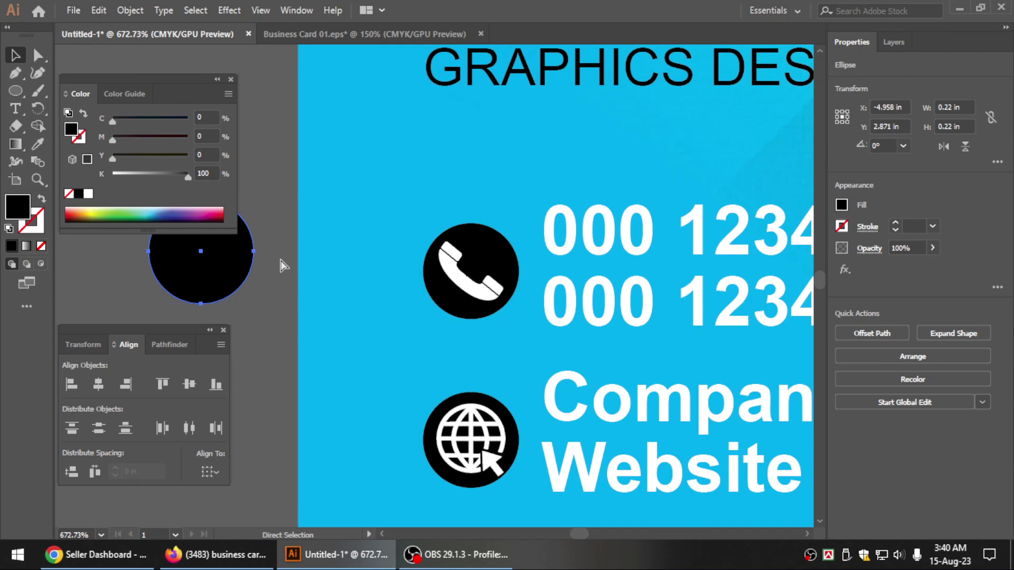
Delete the black circle, then restore it with Ctrl+Z and reselect it
{"action": "key", "text": "ctrl+minus"}
{"action": "left_click_drag", "start_coordinate": [549, 340], "coordinate": [469, 315]}
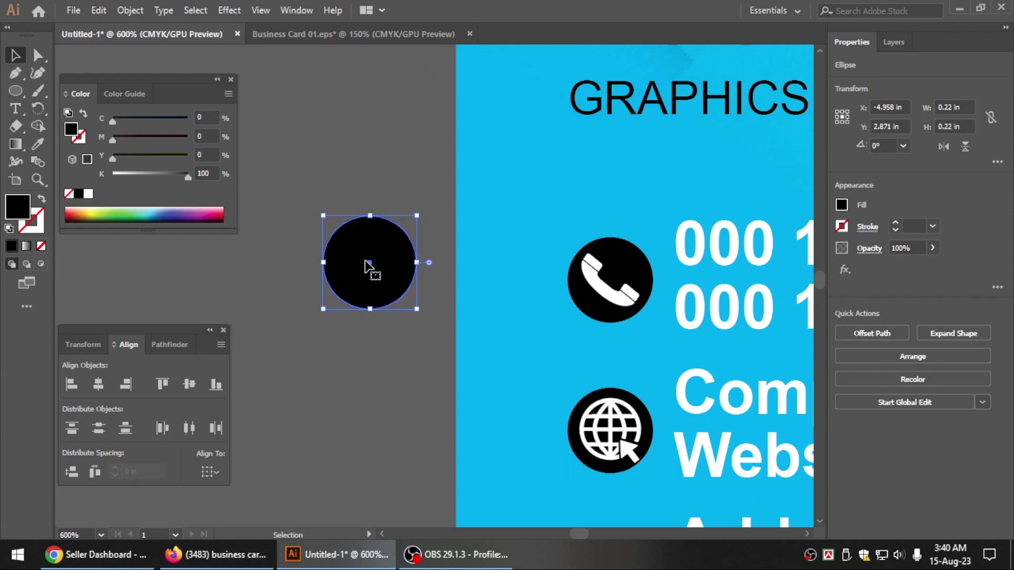
{"action": "left_click", "coordinate": [98, 386]}
{"action": "key", "text": "Delete"}
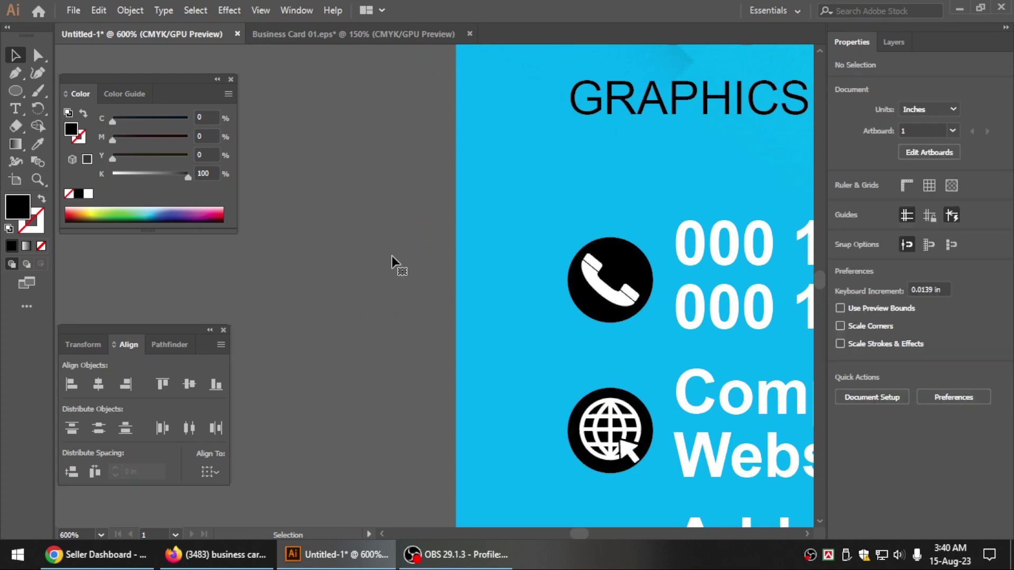
{"action": "key", "text": "ctrl+minus"}
{"action": "key", "text": "ctrl+minus"}
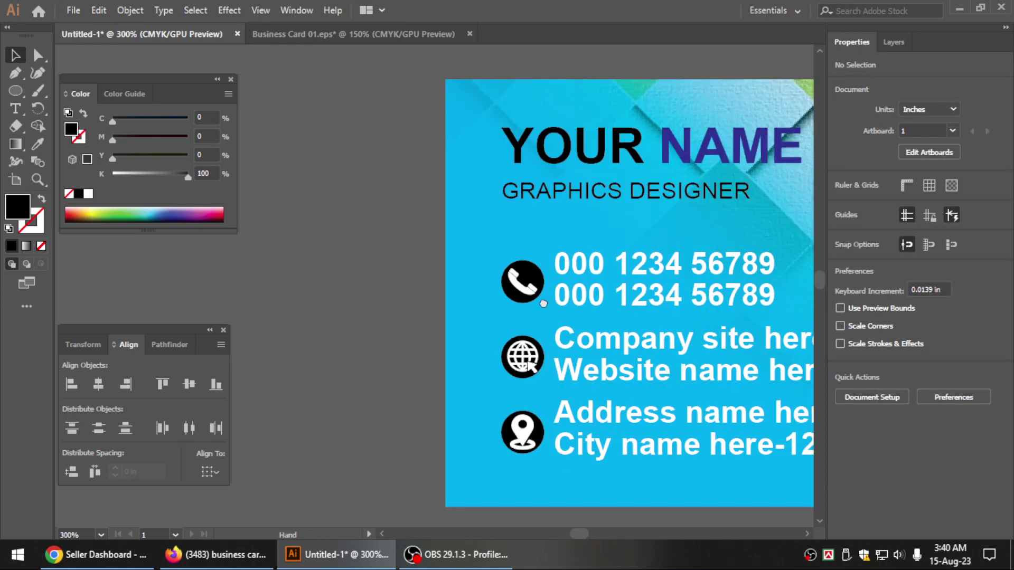
{"action": "left_click_drag", "start_coordinate": [560, 302], "coordinate": [373, 289]}
{"action": "scroll", "coordinate": [315, 271], "scroll_direction": "left", "scroll_amount": 10}
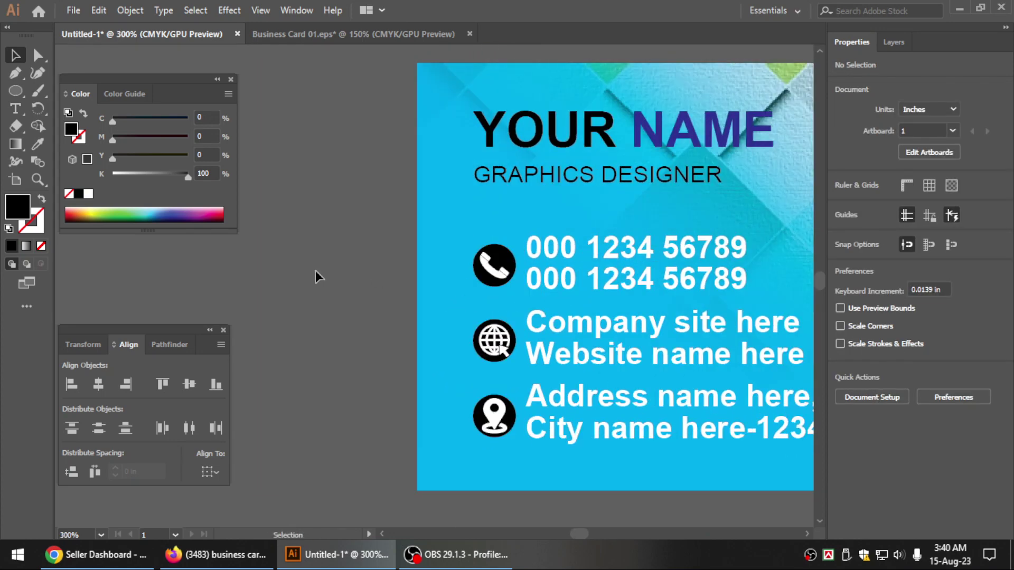
{"action": "key", "text": "ctrl+z"}
{"action": "left_click", "coordinate": [385, 261]}
Place a copy of the black circle straight below the original
{"action": "left_click_drag", "start_coordinate": [388, 261], "coordinate": [382, 320]}
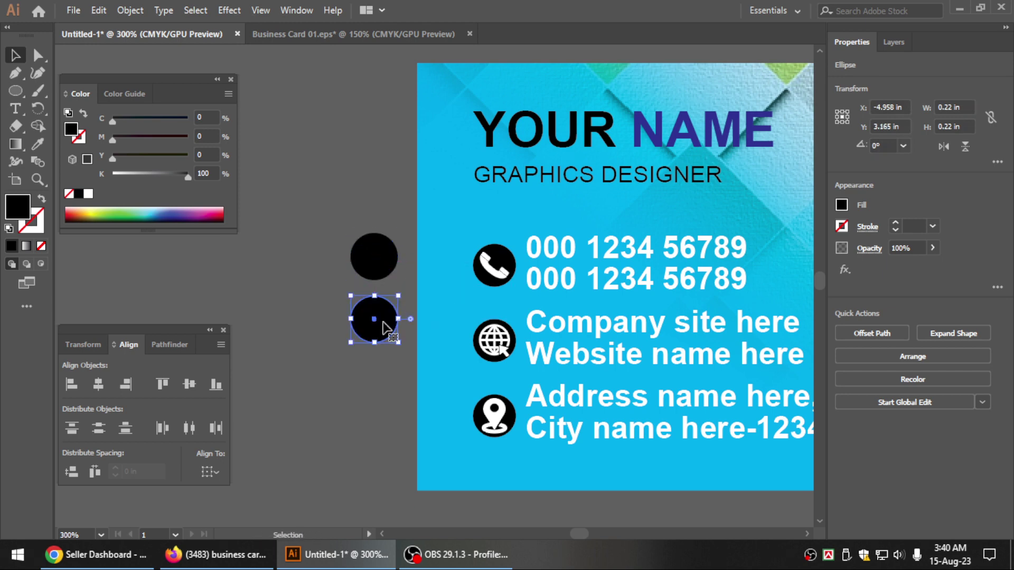
{"action": "key", "text": "ctrl+z"}
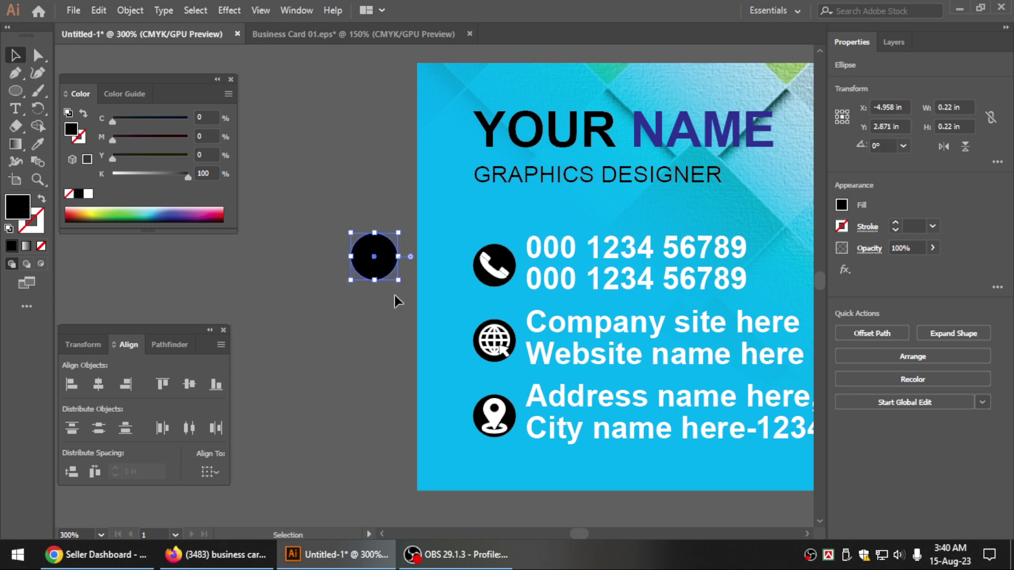
{"action": "left_click_drag", "start_coordinate": [388, 264], "coordinate": [385, 390]}
{"action": "left_click", "coordinate": [385, 367]}
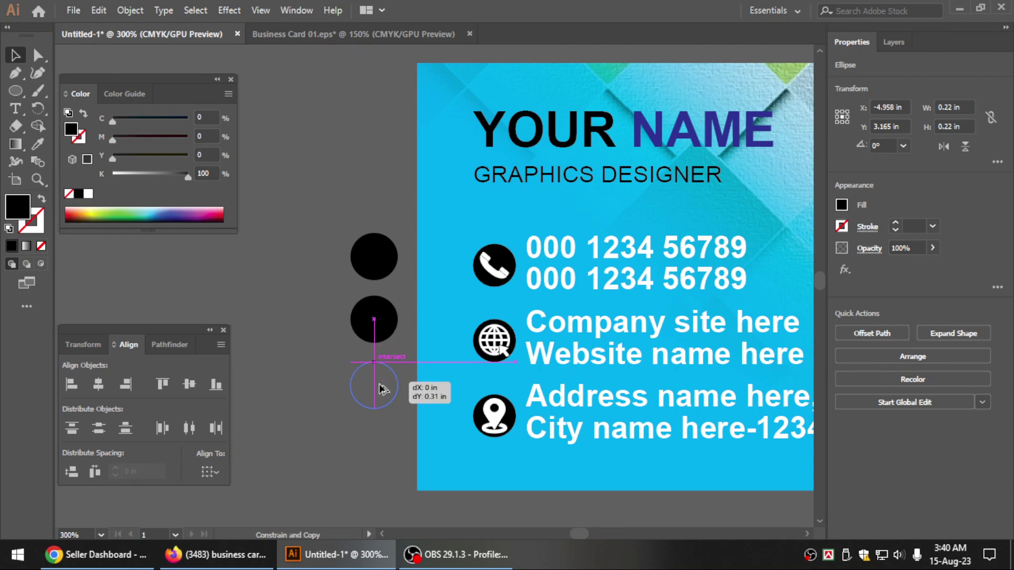
Distribute the three black circles evenly in a vertical column and reselect them
{"action": "left_click_drag", "start_coordinate": [346, 260], "coordinate": [396, 430]}
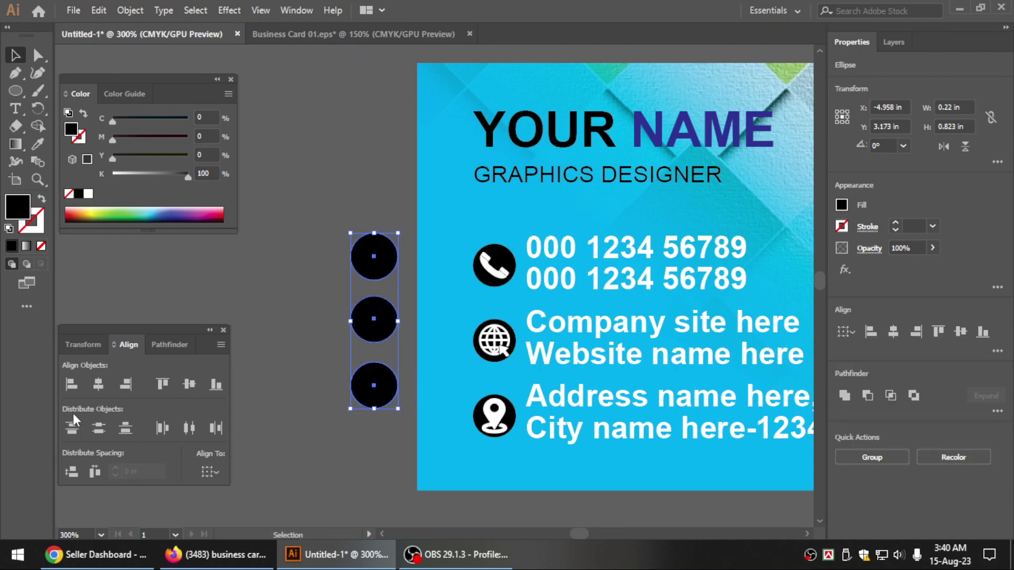
{"action": "left_click", "coordinate": [98, 428]}
{"action": "left_click", "coordinate": [330, 317]}
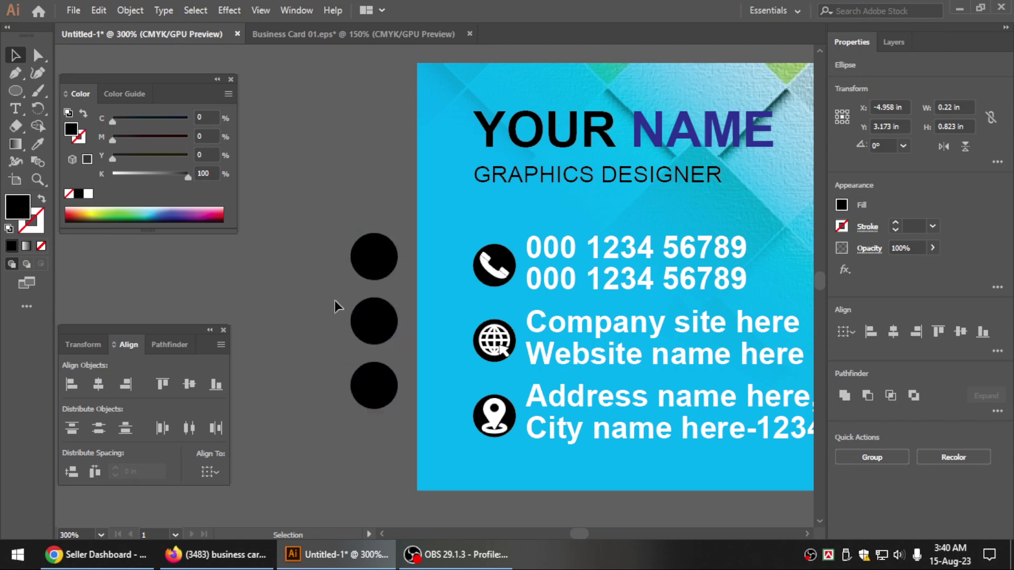
{"action": "left_click_drag", "start_coordinate": [363, 220], "coordinate": [394, 426]}
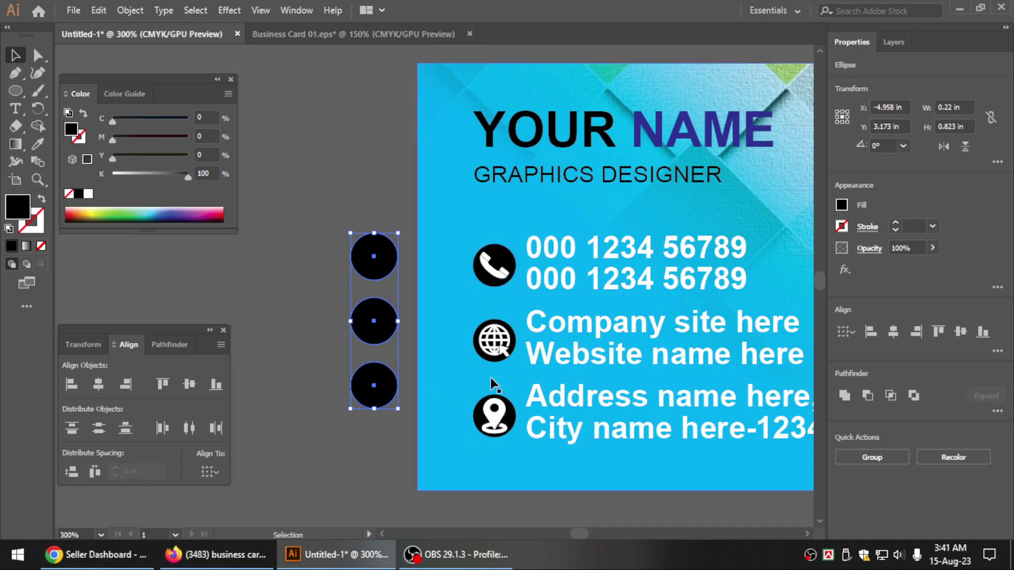
Deselect the circles and zoom in to inspect the front card
{"action": "scroll", "coordinate": [553, 296], "scroll_direction": "down", "scroll_amount": 1}
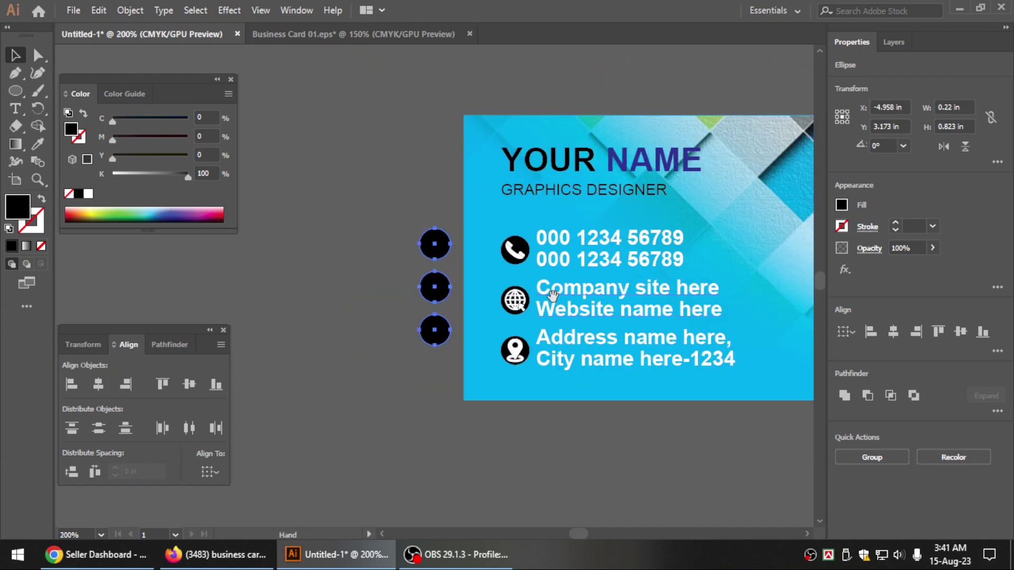
{"action": "left_click_drag", "start_coordinate": [569, 293], "coordinate": [422, 293]}
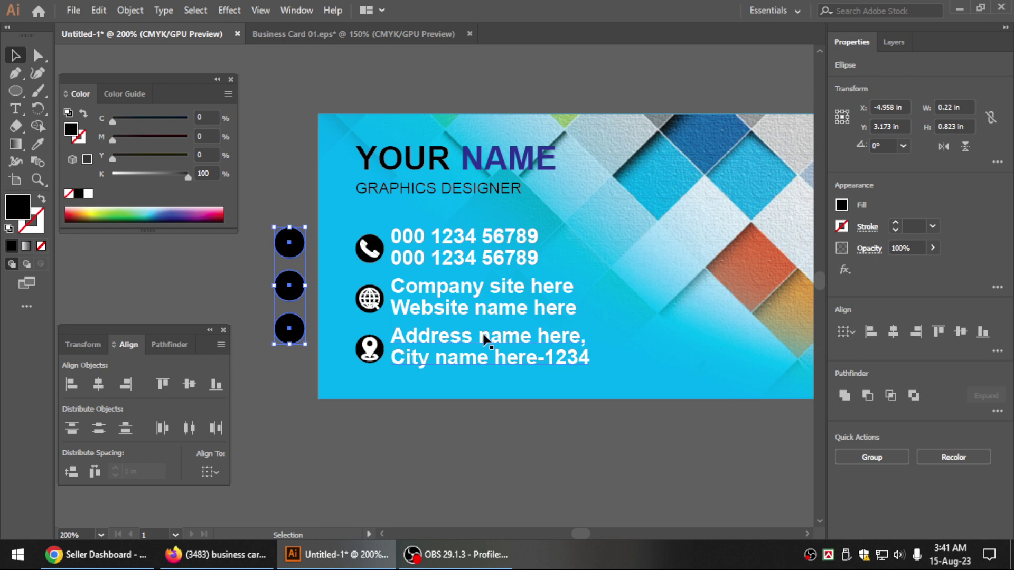
{"action": "left_click", "coordinate": [341, 300]}
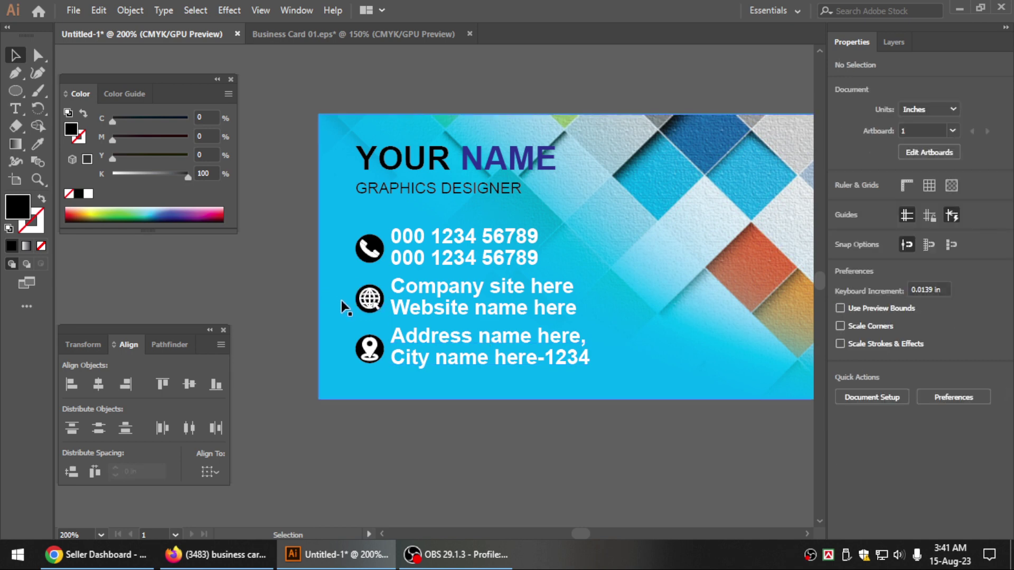
{"action": "key", "text": "Tab"}
{"action": "key", "text": "z"}
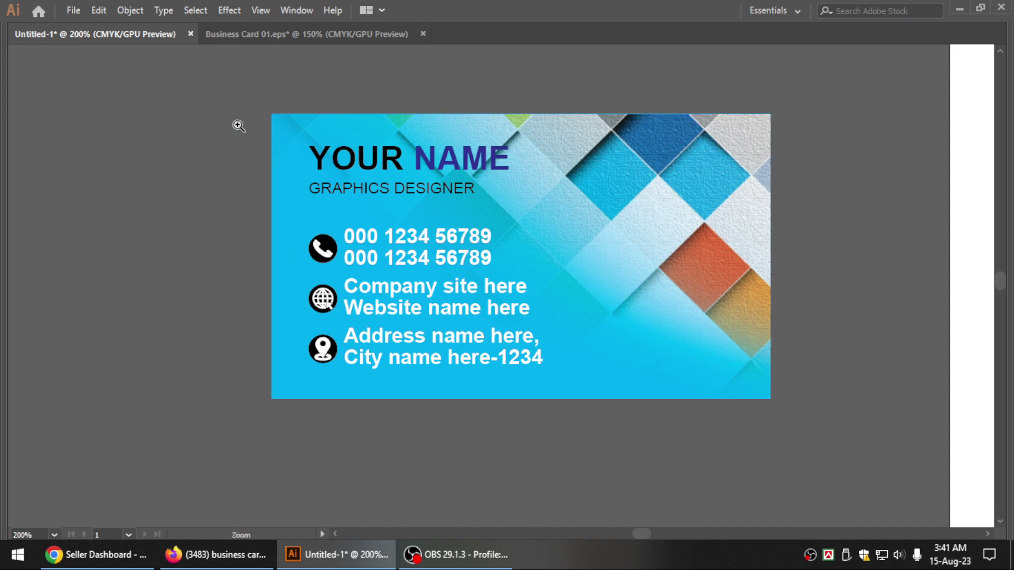
{"action": "left_click_drag", "start_coordinate": [306, 201], "coordinate": [464, 207]}
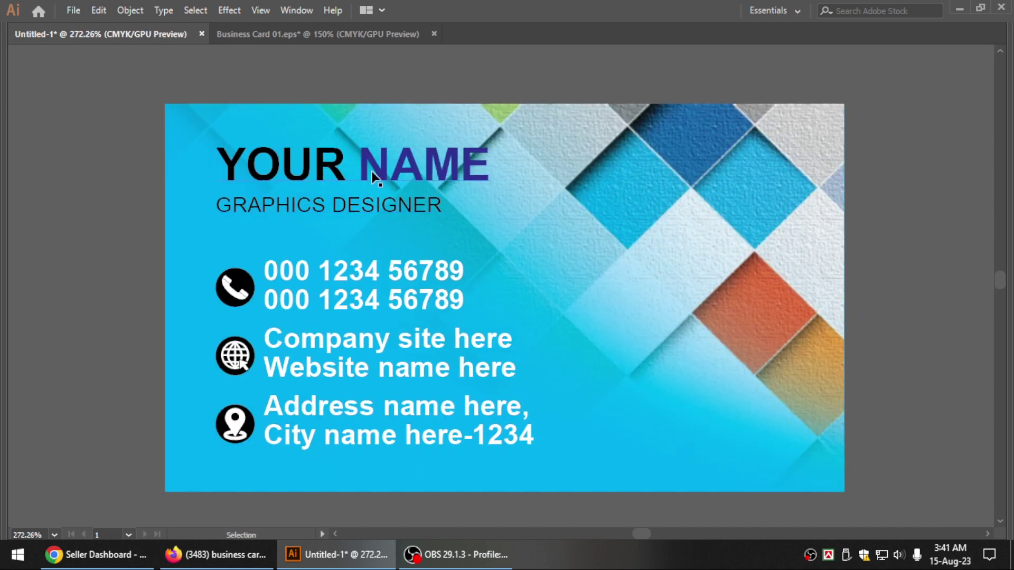
{"action": "key", "text": "v"}
{"action": "key", "text": "Tab"}
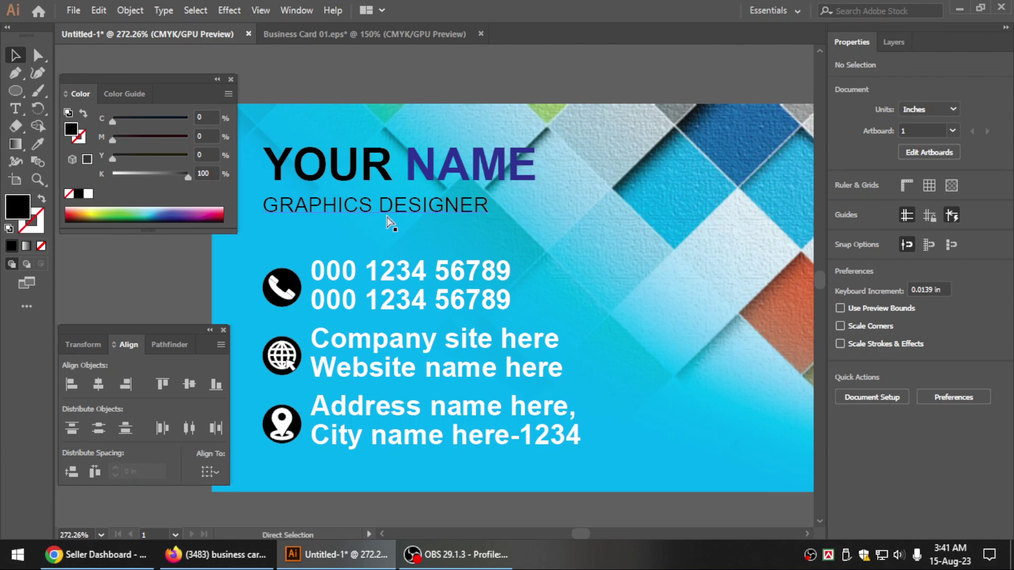
Zoom back out, test-move the background image group, and undo the move
{"action": "key", "text": "ctrl+minus"}
{"action": "left_click_drag", "start_coordinate": [435, 253], "coordinate": [472, 232]}
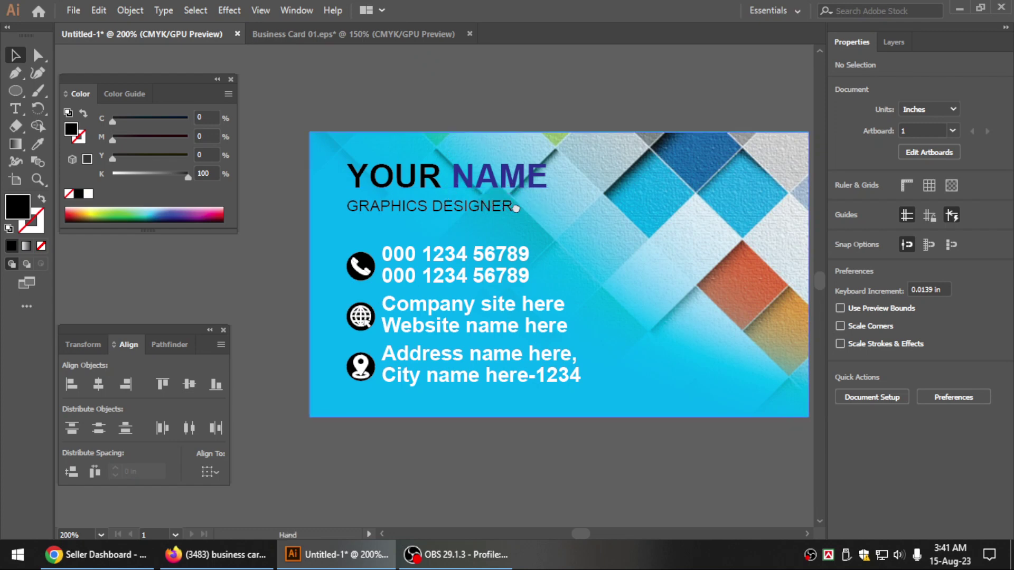
{"action": "key", "text": "ctrl+minus"}
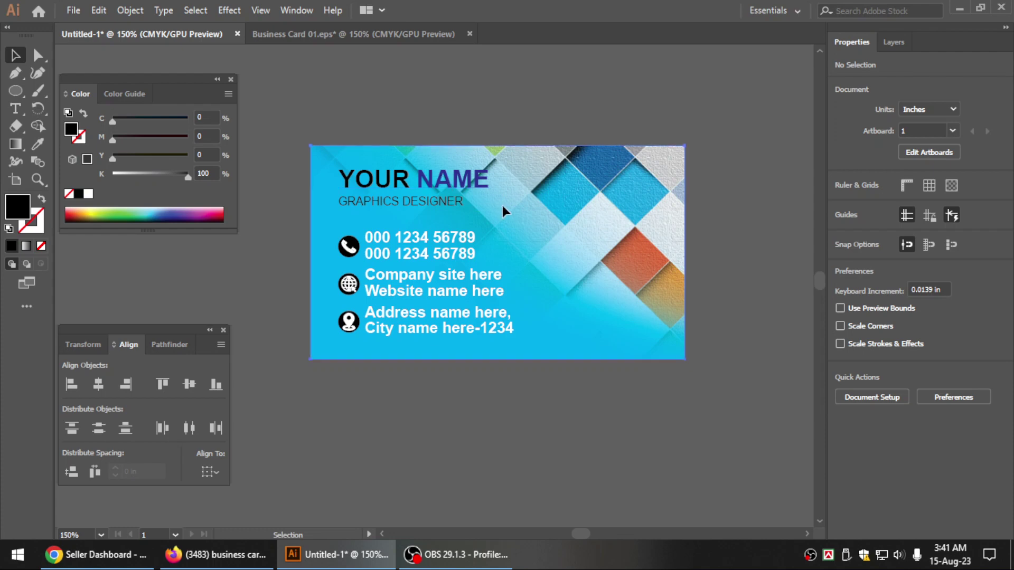
{"action": "left_click_drag", "start_coordinate": [502, 198], "coordinate": [530, 138]}
{"action": "key", "text": "ctrl+z"}
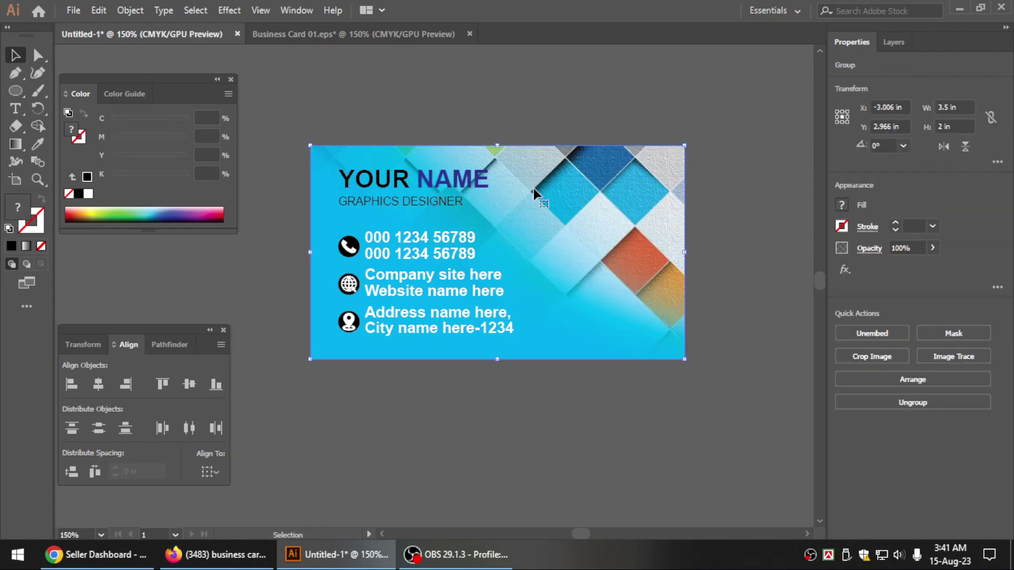
Duplicate the cyan rectangle behind the card text, make it white, and shrink it to the name area
{"action": "key", "text": "ctrl+shift+a"}
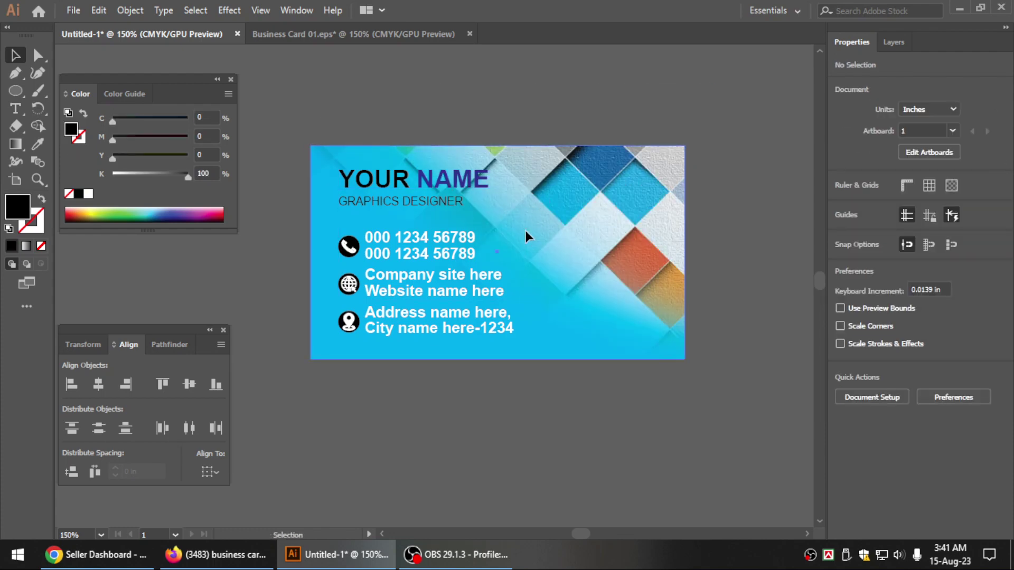
{"action": "left_click", "coordinate": [525, 230], "text": "ctrl"}
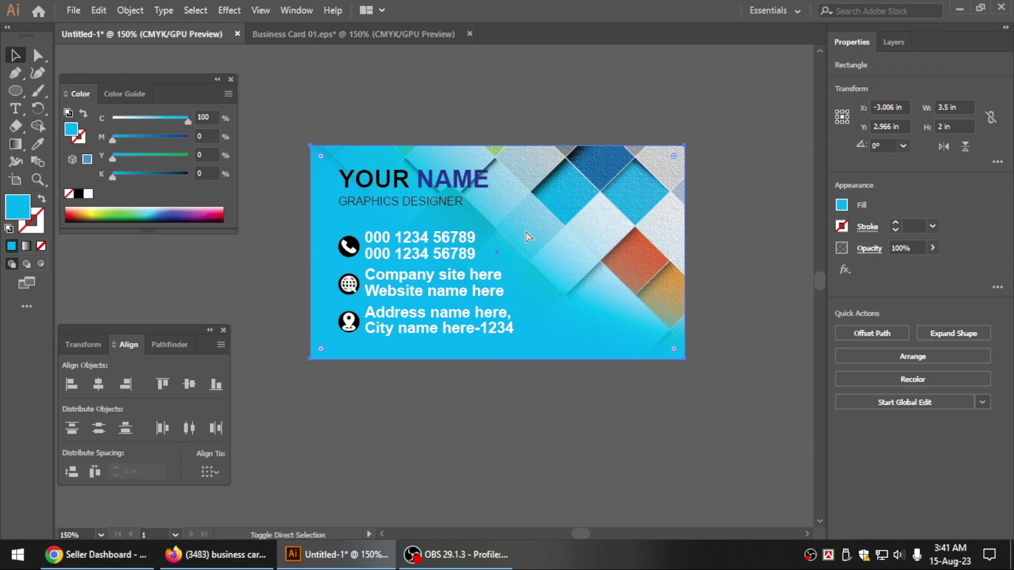
{"action": "key", "text": "ctrl+shift+bracketright"}
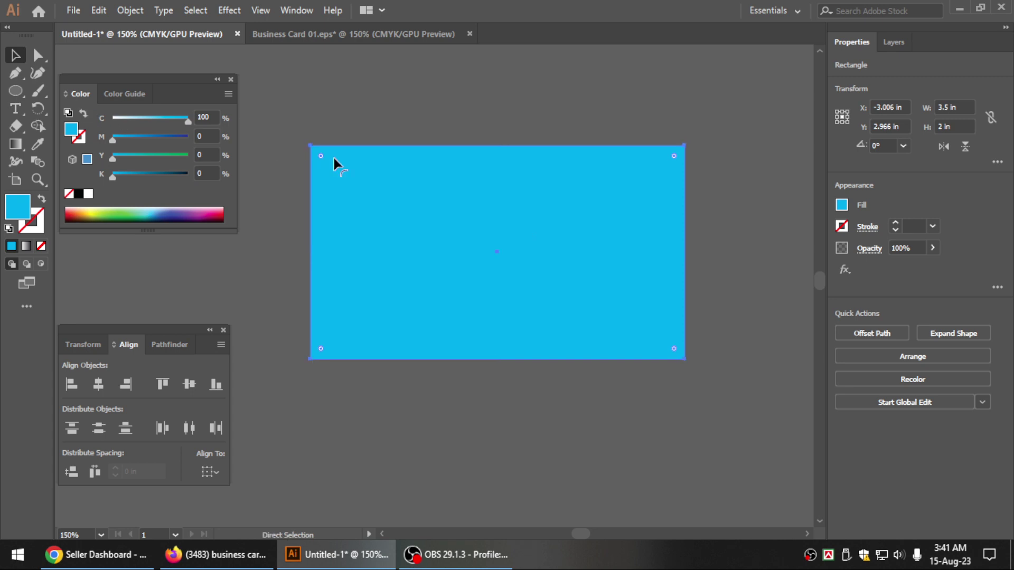
{"action": "key", "text": "ctrl+shift+bracketleft"}
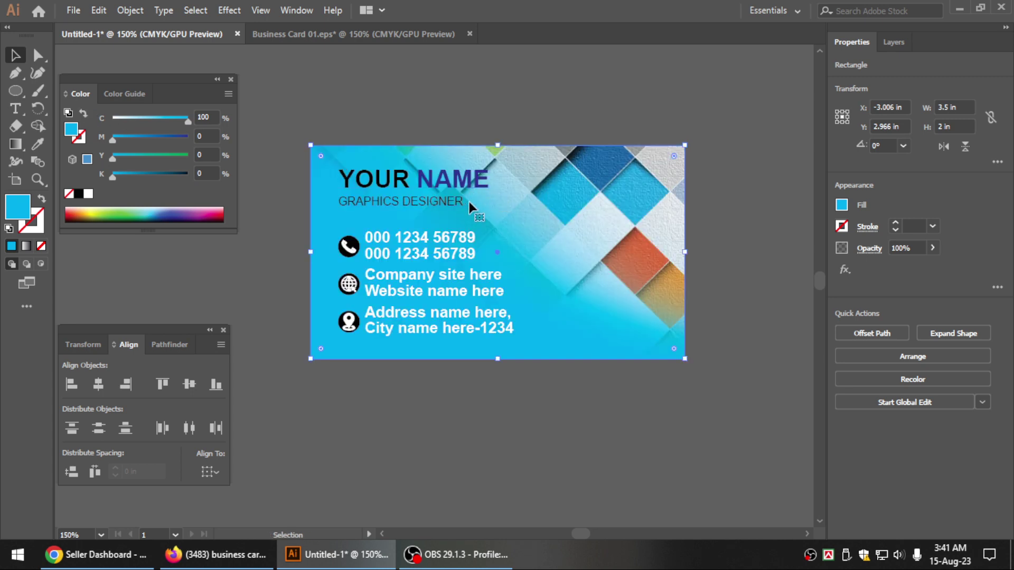
{"action": "left_click_drag", "start_coordinate": [188, 121], "coordinate": [40, 116]}
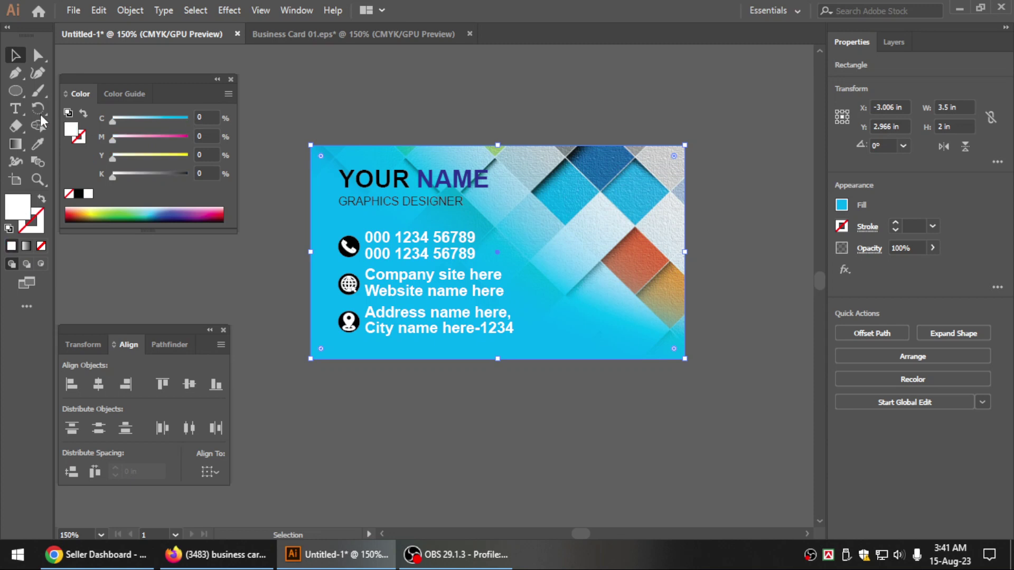
{"action": "left_click_drag", "start_coordinate": [499, 360], "coordinate": [498, 213]}
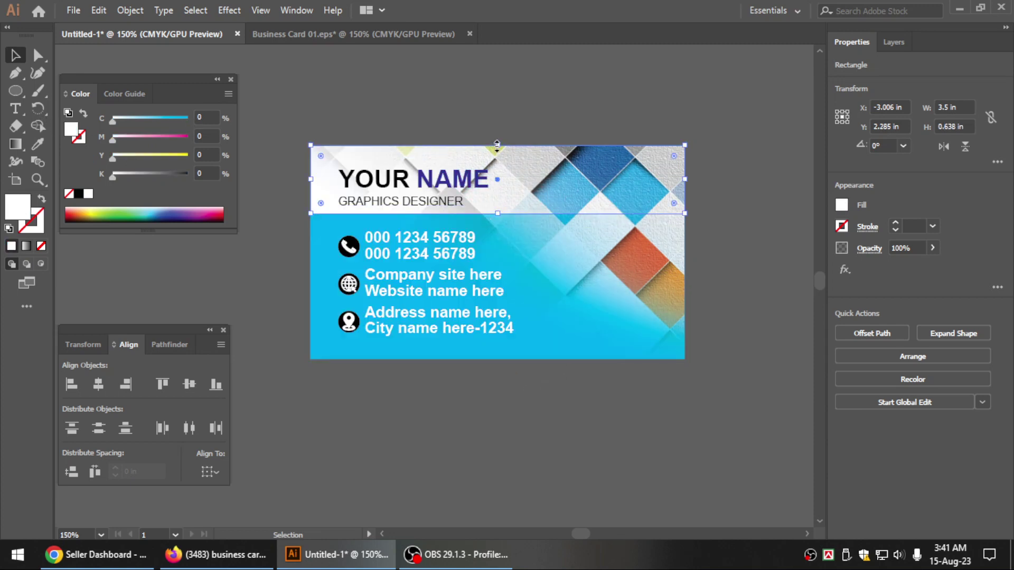
{"action": "left_click_drag", "start_coordinate": [497, 145], "coordinate": [499, 166]}
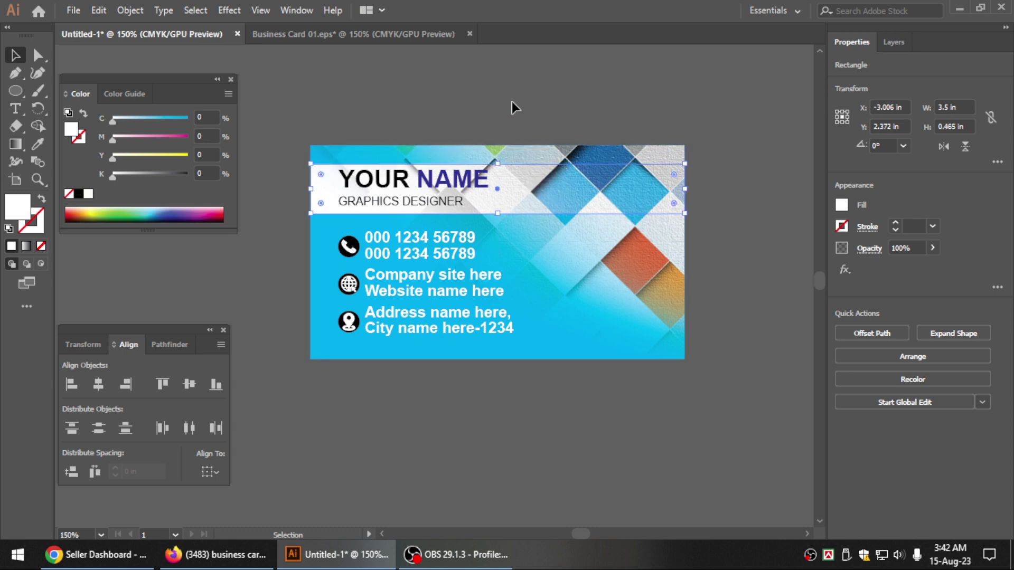
Zoom in and fine-tune the white band's height to 0.49 in
{"action": "key", "text": "Tab"}
{"action": "key", "text": "z"}
{"action": "left_click_drag", "start_coordinate": [279, 149], "coordinate": [399, 211]}
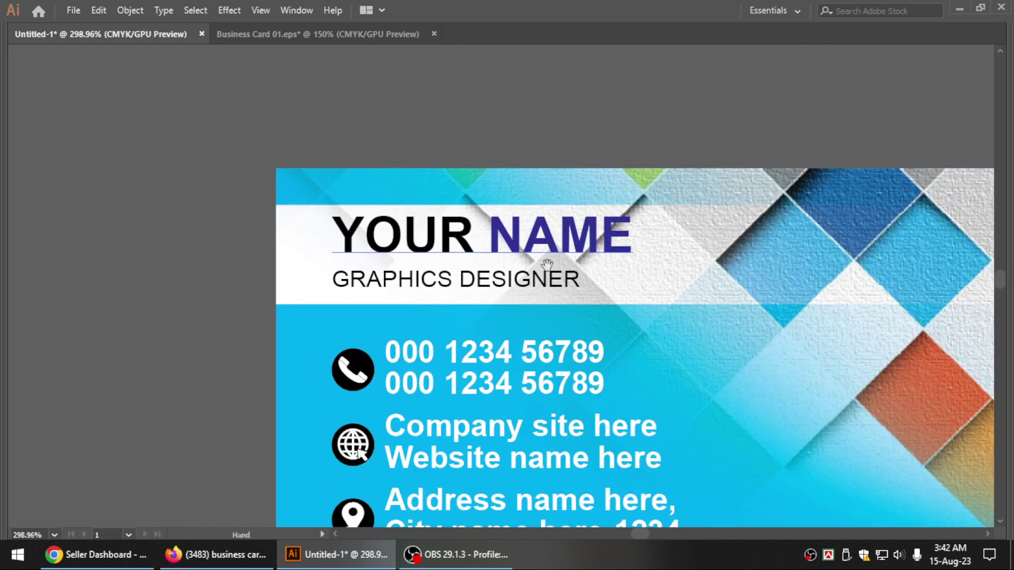
{"action": "left_click_drag", "start_coordinate": [541, 259], "coordinate": [382, 197]}
{"action": "key", "text": "v"}
{"action": "left_click", "coordinate": [511, 212]}
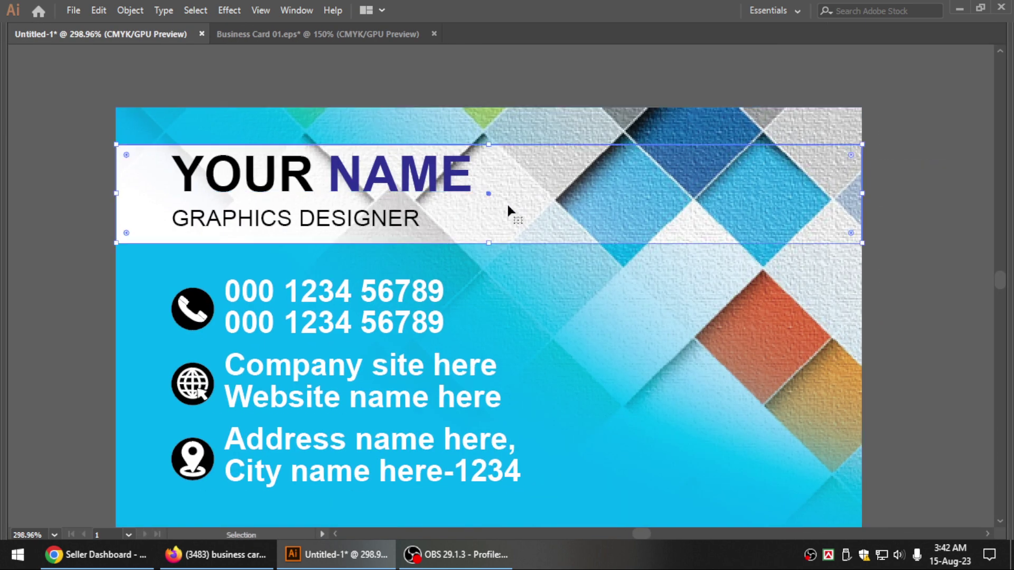
{"action": "left_click_drag", "start_coordinate": [489, 144], "coordinate": [489, 138]}
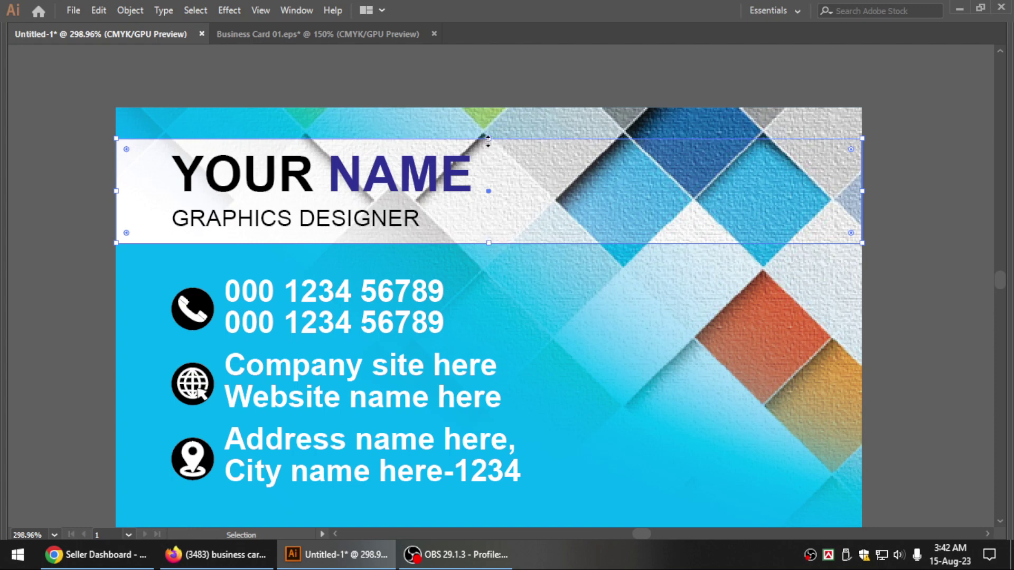
{"action": "left_click_drag", "start_coordinate": [481, 141], "coordinate": [494, 131]}
Zoom out to view the front card alongside the back-side pieces
{"action": "left_click", "coordinate": [470, 80]}
{"action": "key", "text": "a"}
{"action": "key", "text": "ctrl+minus"}
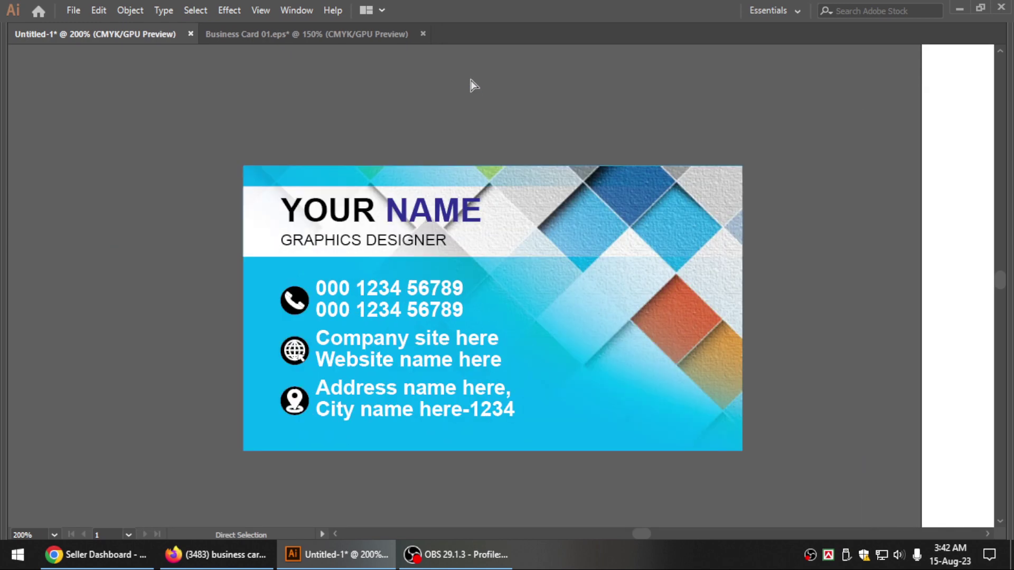
{"action": "key", "text": "v"}
{"action": "left_click", "coordinate": [340, 227]}
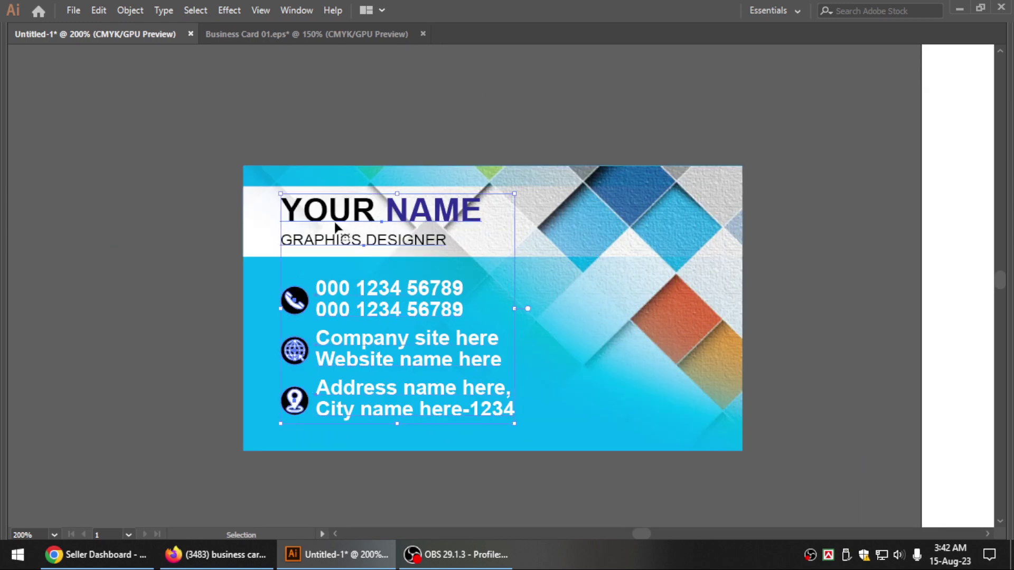
{"action": "left_click", "coordinate": [340, 137]}
{"action": "key", "text": "a"}
{"action": "key", "text": "ctrl+minus"}
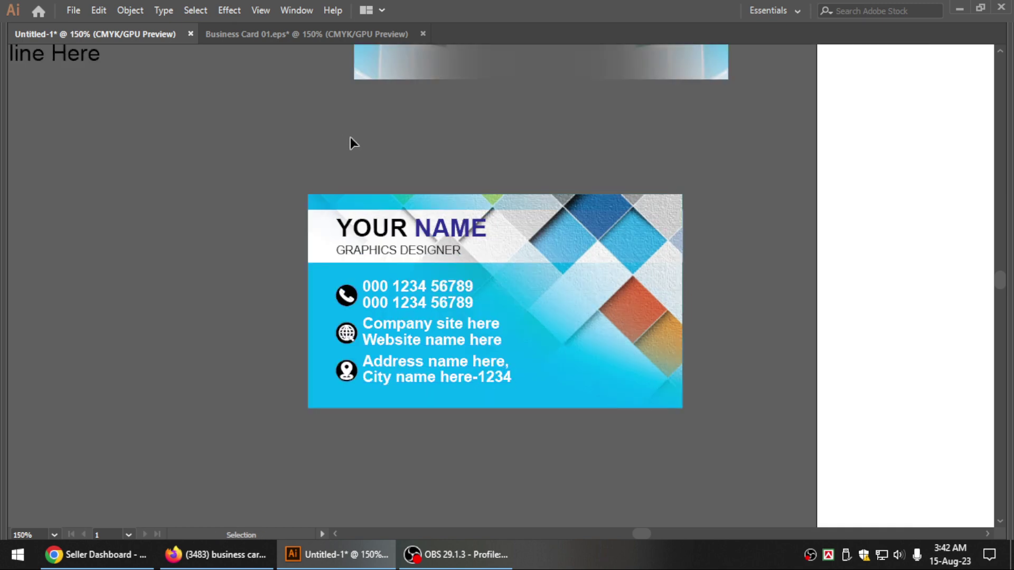
{"action": "key", "text": "v"}
{"action": "key", "text": "ctrl+minus"}
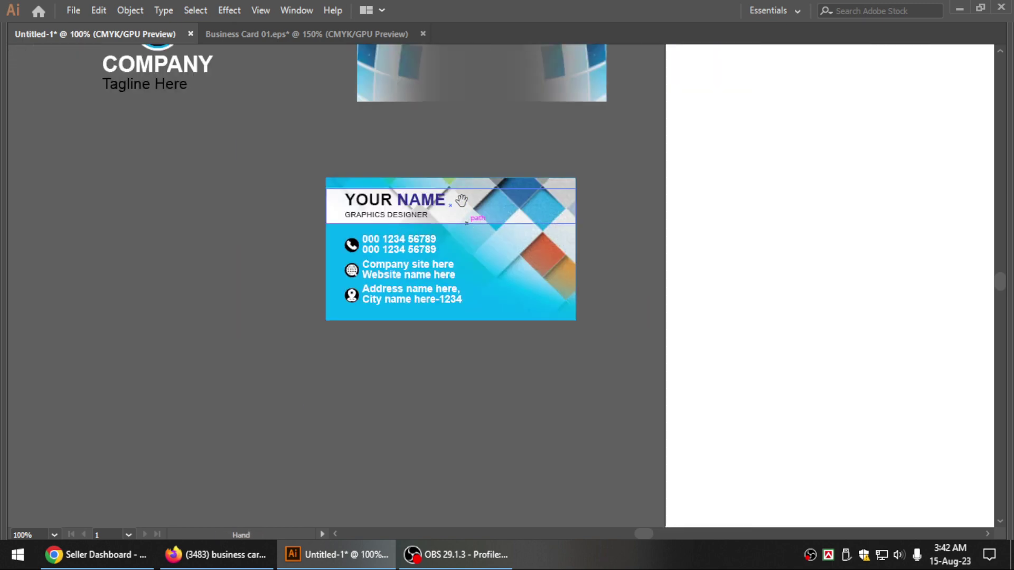
{"action": "scroll", "coordinate": [468, 237], "scroll_direction": "up", "scroll_amount": 2}
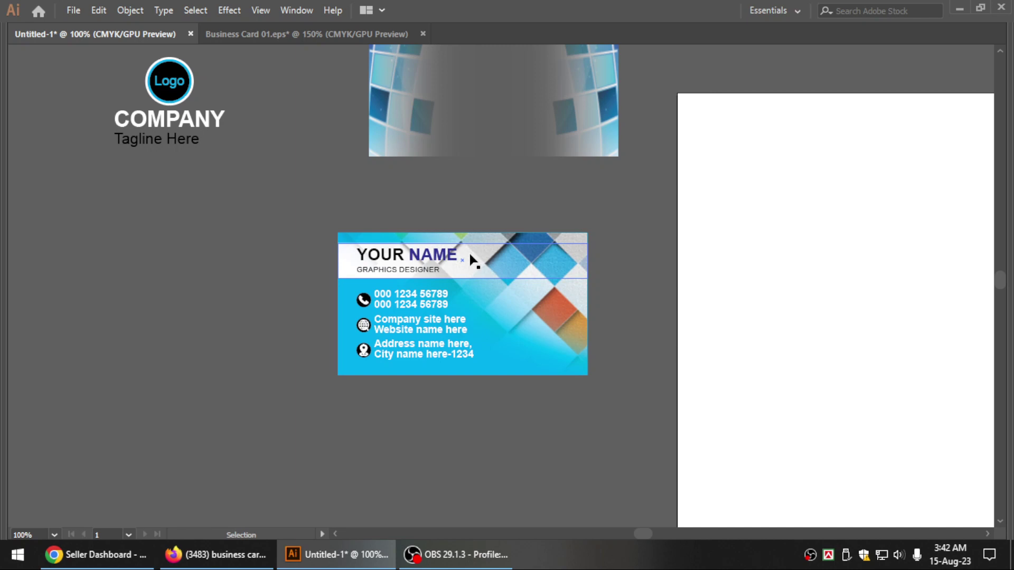
{"action": "key", "text": "ctrl+minus"}
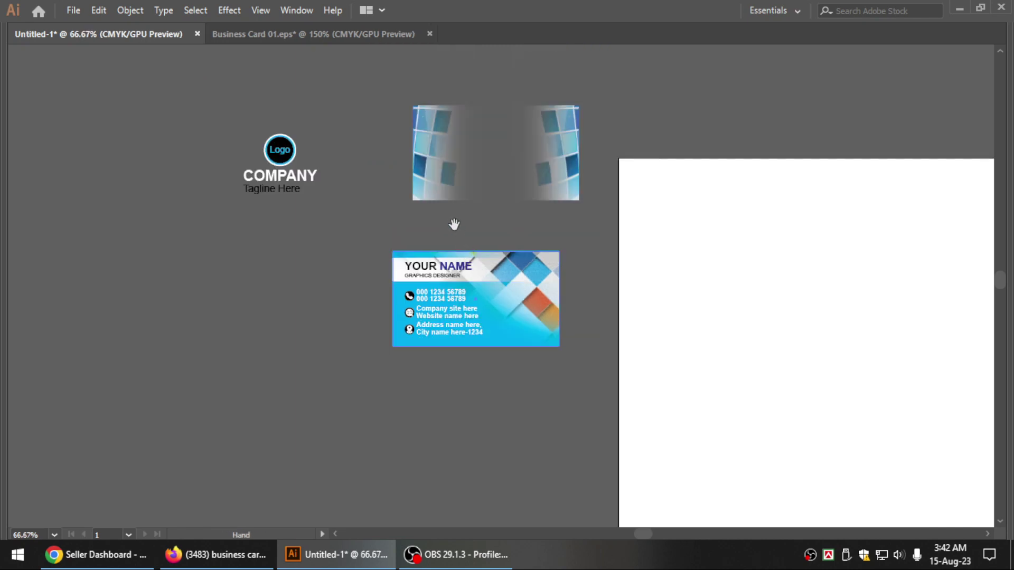
{"action": "left_click_drag", "start_coordinate": [454, 224], "coordinate": [387, 309]}
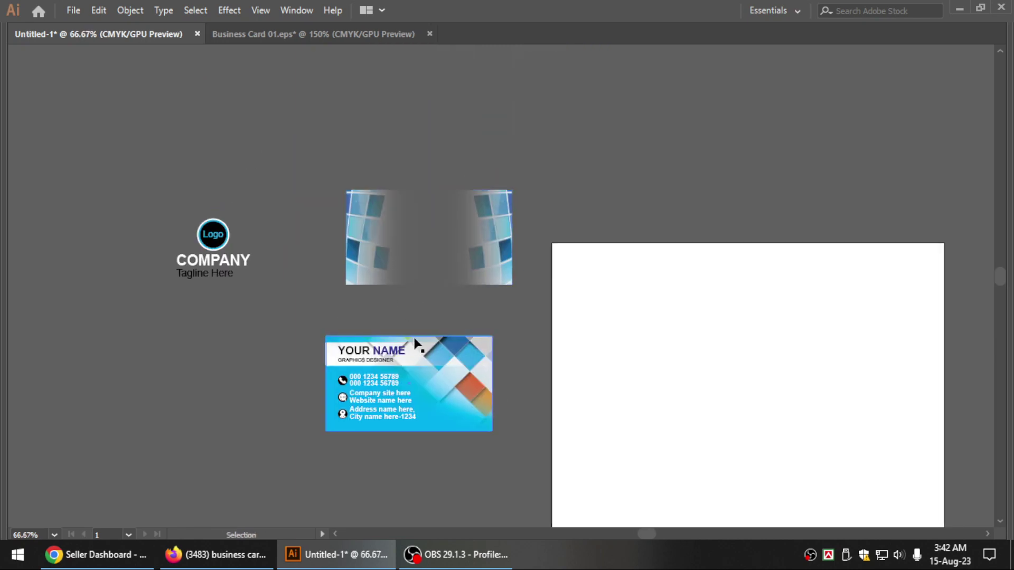
Zoom in on the front card and try copying it upward, then undo
{"action": "key", "text": "z"}
{"action": "left_click_drag", "start_coordinate": [312, 333], "coordinate": [470, 396]}
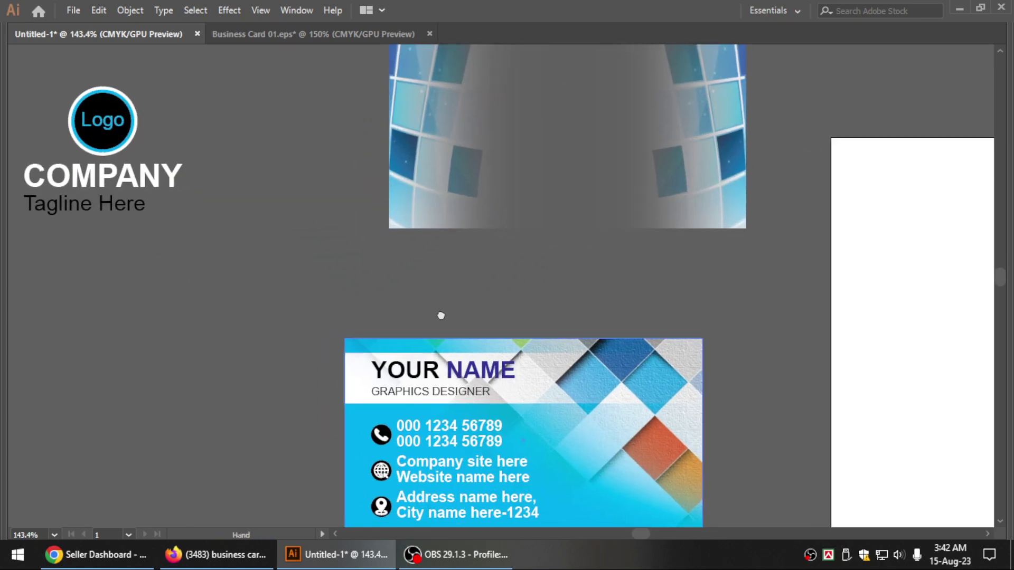
{"action": "scroll", "coordinate": [444, 306], "scroll_direction": "down", "scroll_amount": 5}
{"action": "scroll", "coordinate": [443, 307], "scroll_direction": "right", "scroll_amount": 3}
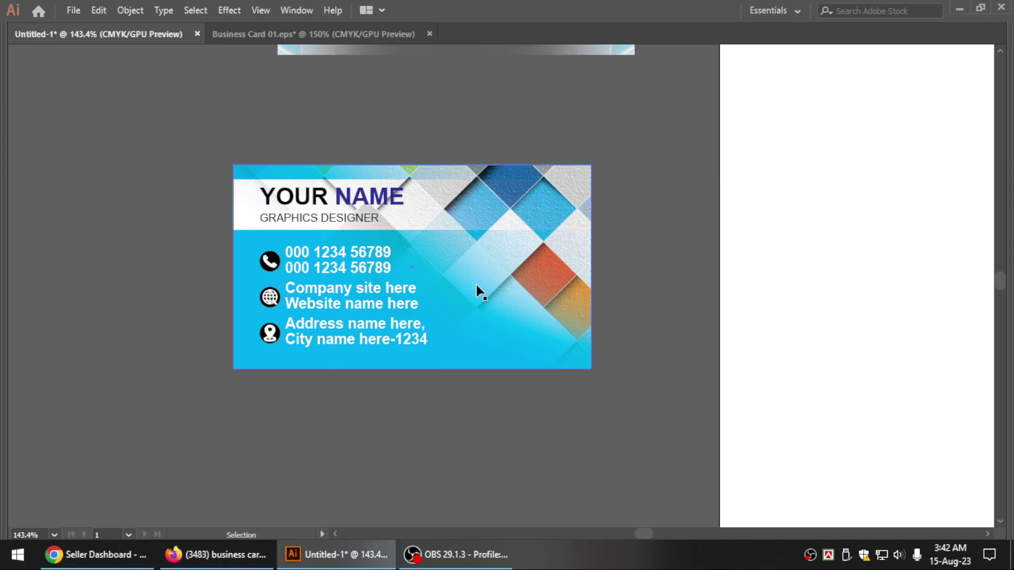
{"action": "left_click", "coordinate": [476, 286]}
{"action": "key", "text": "a"}
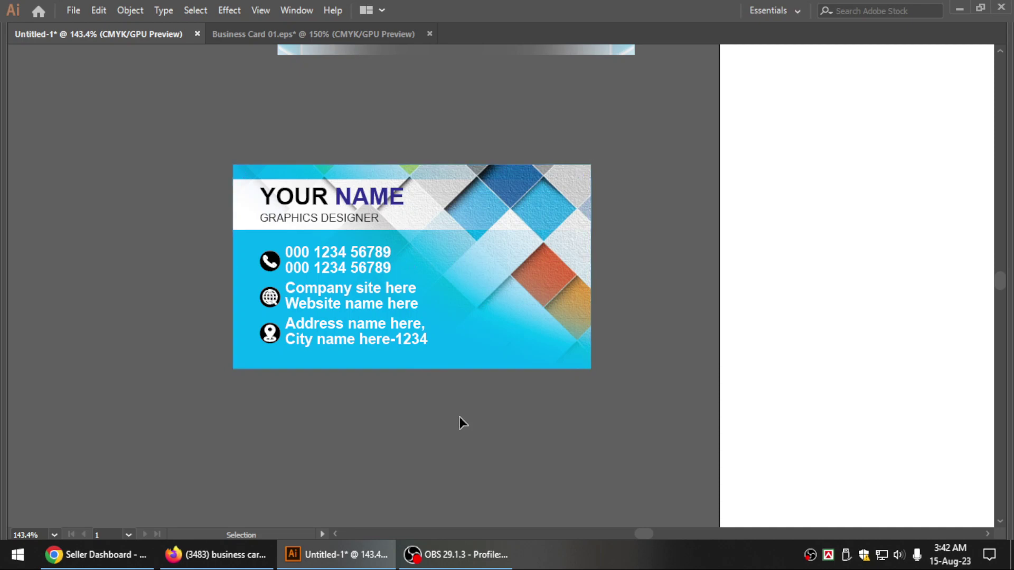
{"action": "key", "text": "alt"}
{"action": "key", "text": "v"}
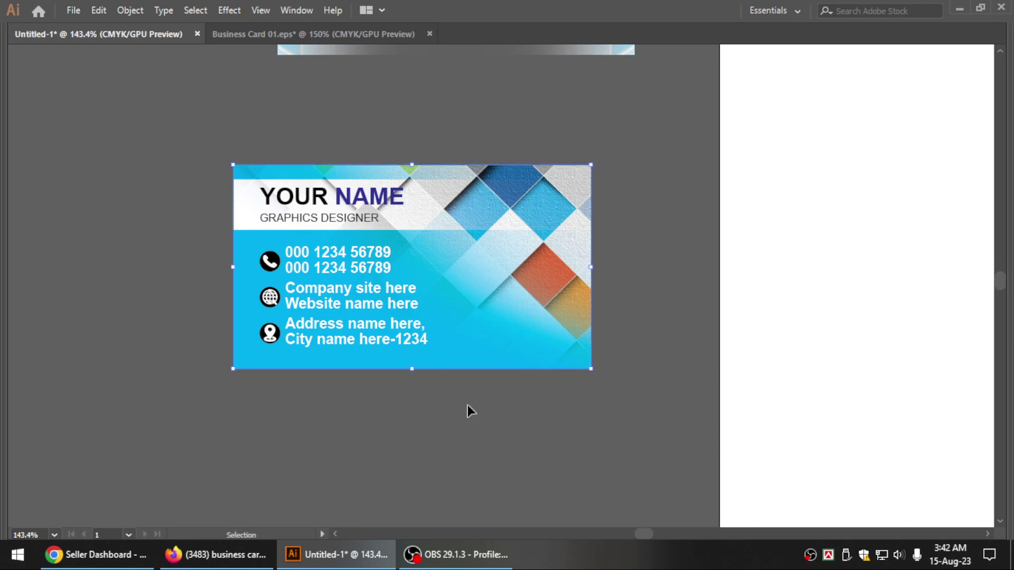
{"action": "mouse_move", "coordinate": [544, 152]}
{"action": "left_mouse_down"}
{"action": "mouse_move", "coordinate": [469, 258]}
{"action": "mouse_move", "coordinate": [529, 202]}
{"action": "left_mouse_up"}
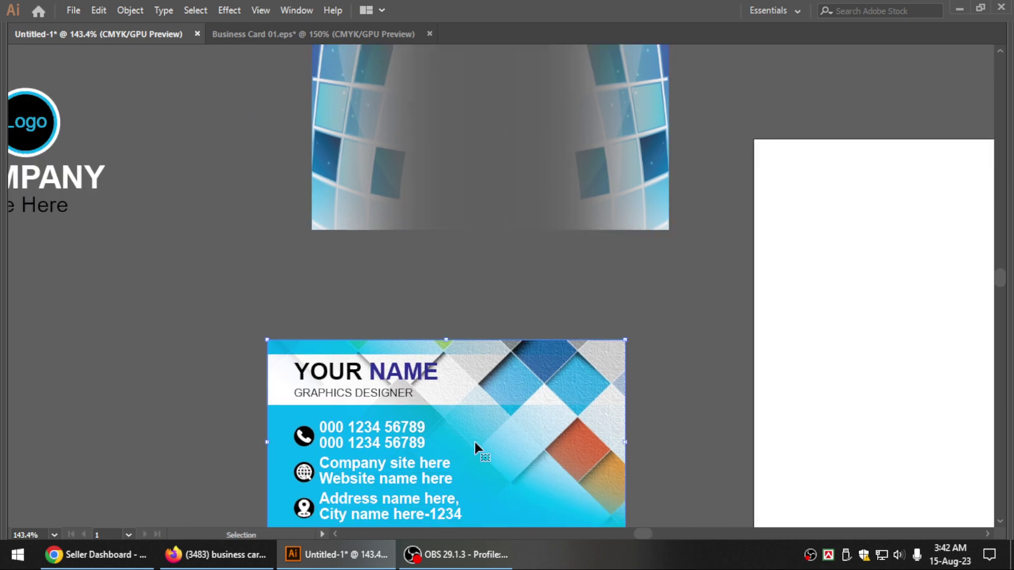
{"action": "left_click_drag", "start_coordinate": [474, 442], "coordinate": [524, 355]}
{"action": "key", "text": "ctrl+z"}
Copy the card's blue background rectangle to above the front card
{"action": "key", "text": "ctrl+1"}
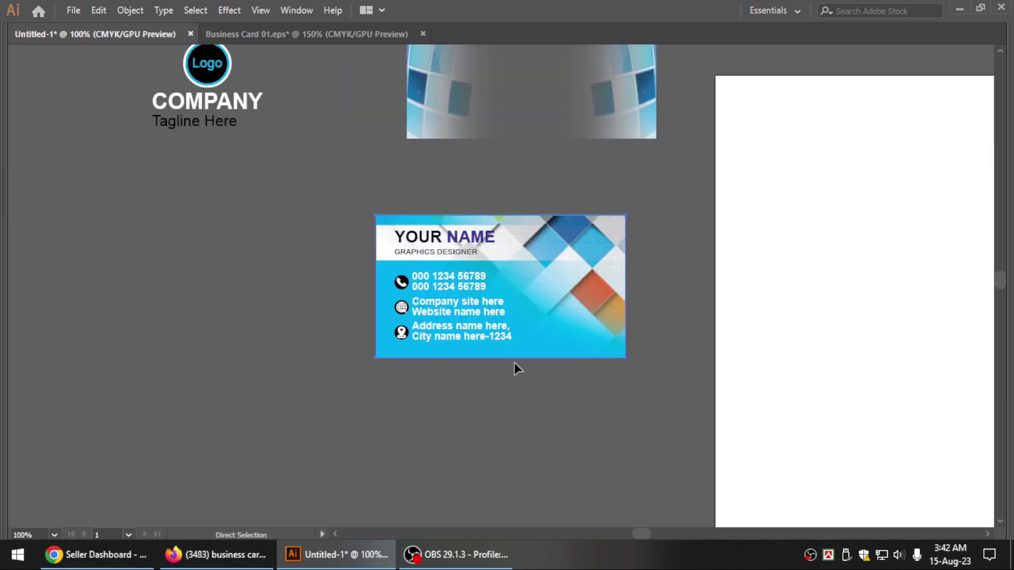
{"action": "mouse_move", "coordinate": [566, 307]}
{"action": "left_mouse_down"}
{"action": "mouse_move", "coordinate": [444, 375]}
{"action": "mouse_move", "coordinate": [517, 320]}
{"action": "left_mouse_up"}
{"action": "left_click", "coordinate": [436, 433]}
{"action": "left_click", "coordinate": [426, 406]}
{"action": "key", "text": "ctrl+z"}
{"action": "key", "text": "a"}
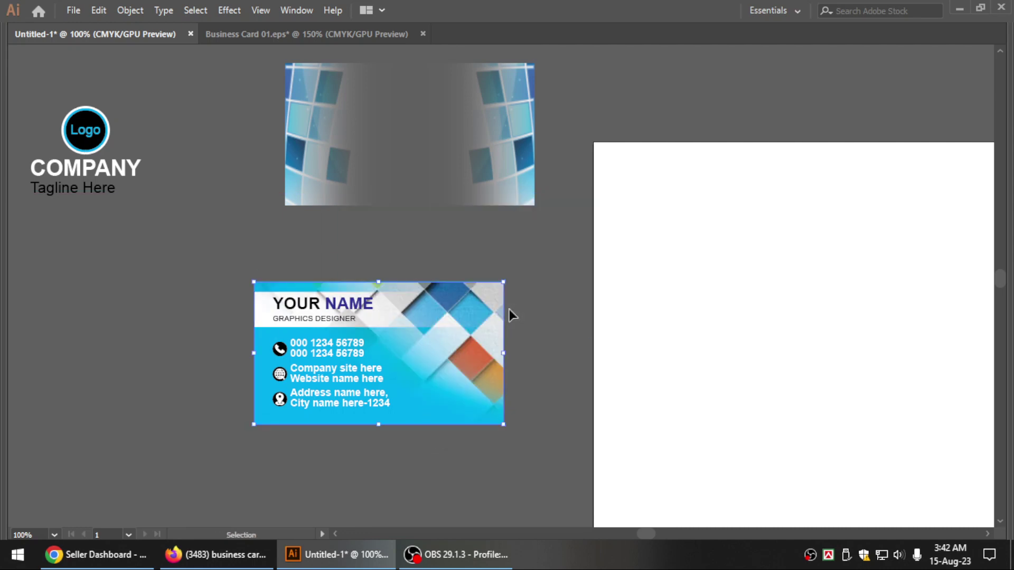
{"action": "left_click", "coordinate": [508, 313]}
{"action": "key", "text": "v"}
{"action": "mouse_move", "coordinate": [442, 349]}
{"action": "left_mouse_down"}
{"action": "mouse_move", "coordinate": [481, 338]}
{"action": "mouse_move", "coordinate": [481, 253]}
{"action": "mouse_move", "coordinate": [458, 259]}
{"action": "left_mouse_up"}
Move the gradient graphic up off the blue rectangle and ungroup it
{"action": "key", "text": "Tab"}
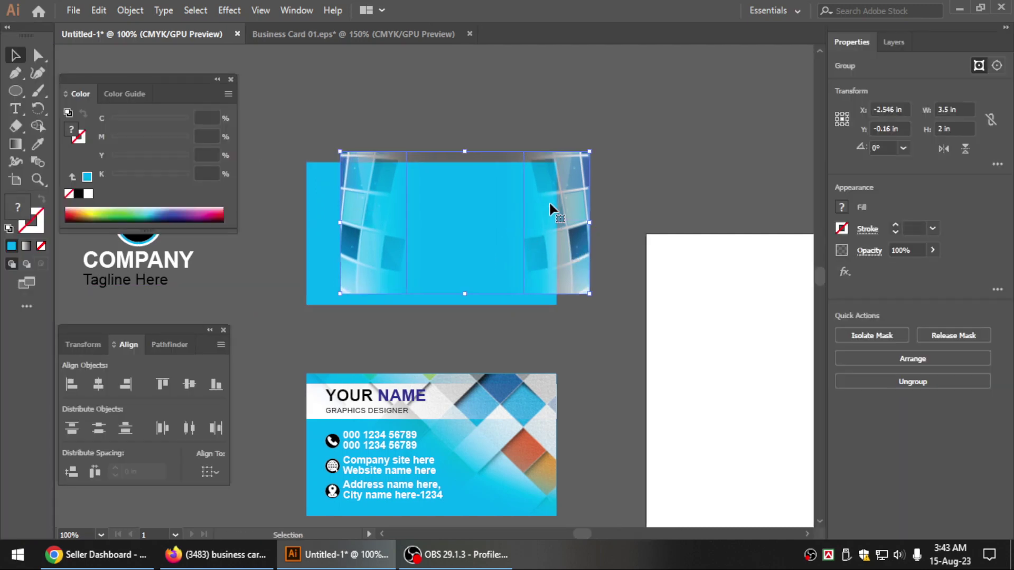
{"action": "mouse_move", "coordinate": [554, 192]}
{"action": "left_mouse_down"}
{"action": "mouse_move", "coordinate": [552, 330]}
{"action": "mouse_move", "coordinate": [538, 155]}
{"action": "left_mouse_up"}
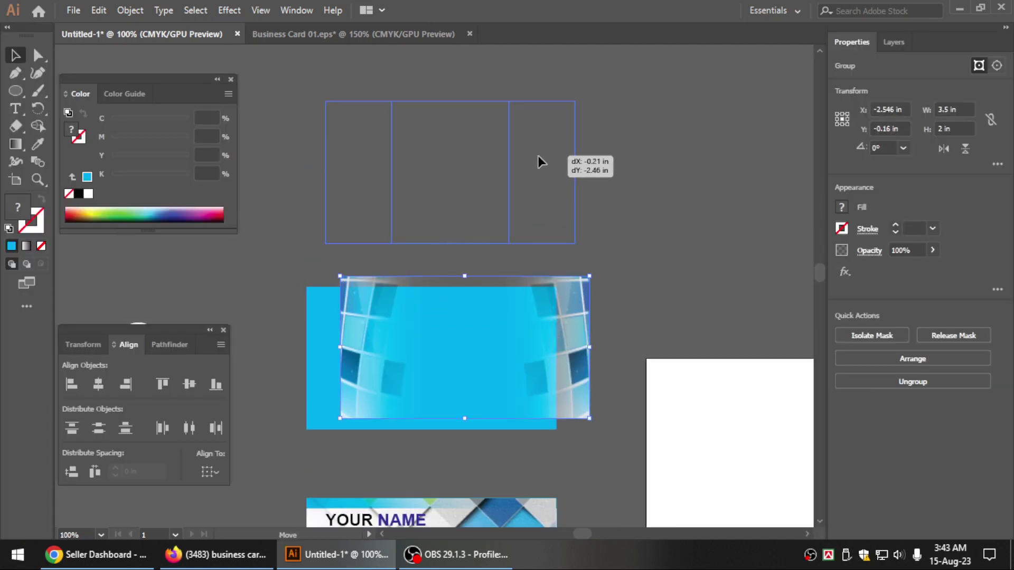
{"action": "left_click_drag", "start_coordinate": [535, 213], "coordinate": [535, 217]}
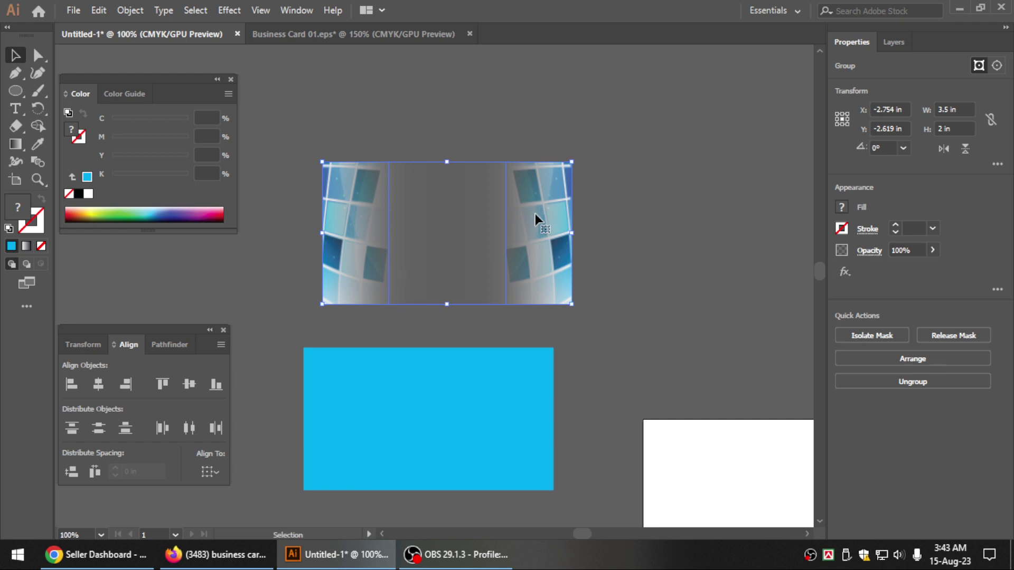
{"action": "right_click", "coordinate": [543, 207]}
{"action": "left_click", "coordinate": [557, 331]}
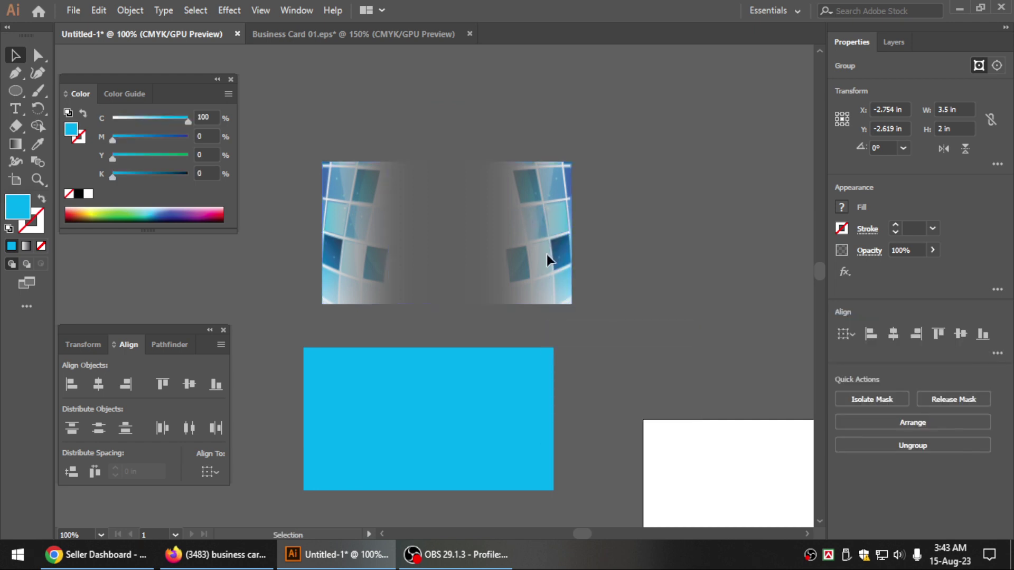
{"action": "key", "text": "Tab"}
Reposition the two mirrored image strips side by side, undoing a stray duplicate
{"action": "left_click_drag", "start_coordinate": [502, 235], "coordinate": [639, 142]}
{"action": "left_click", "coordinate": [331, 229]}
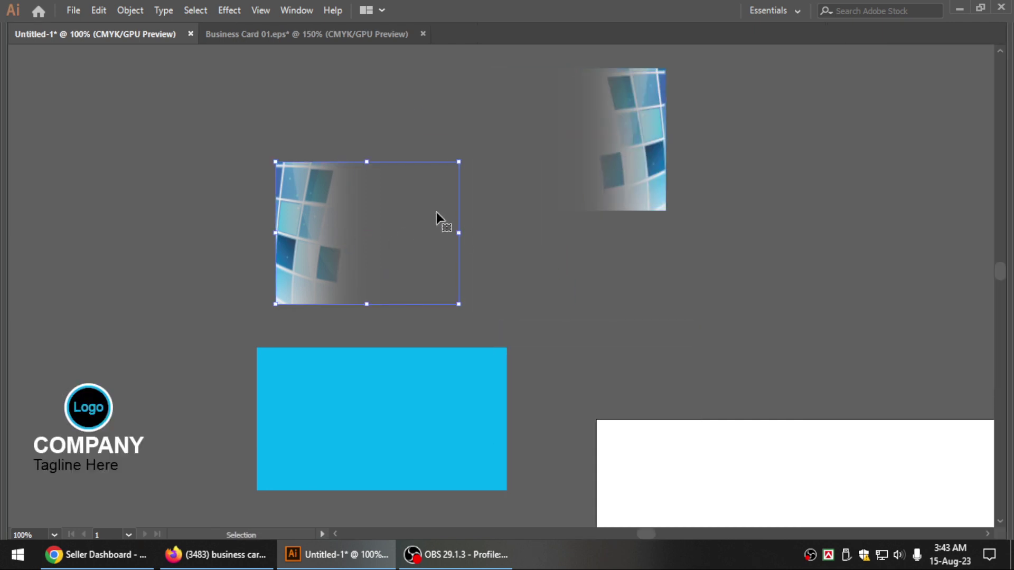
{"action": "left_click_drag", "start_coordinate": [318, 233], "coordinate": [459, 234]}
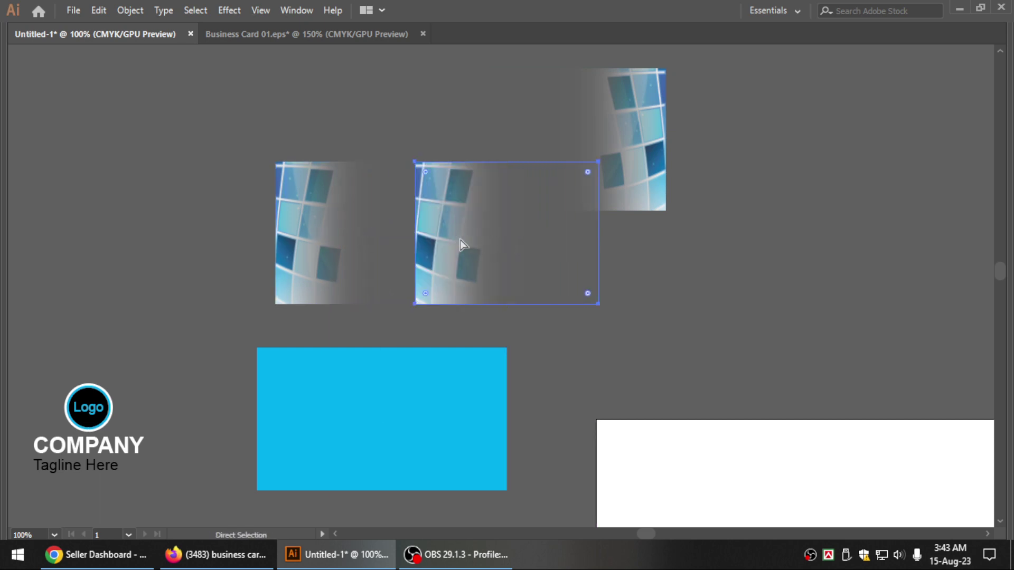
{"action": "key", "text": "ctrl+z"}
{"action": "key", "text": "ctrl+z"}
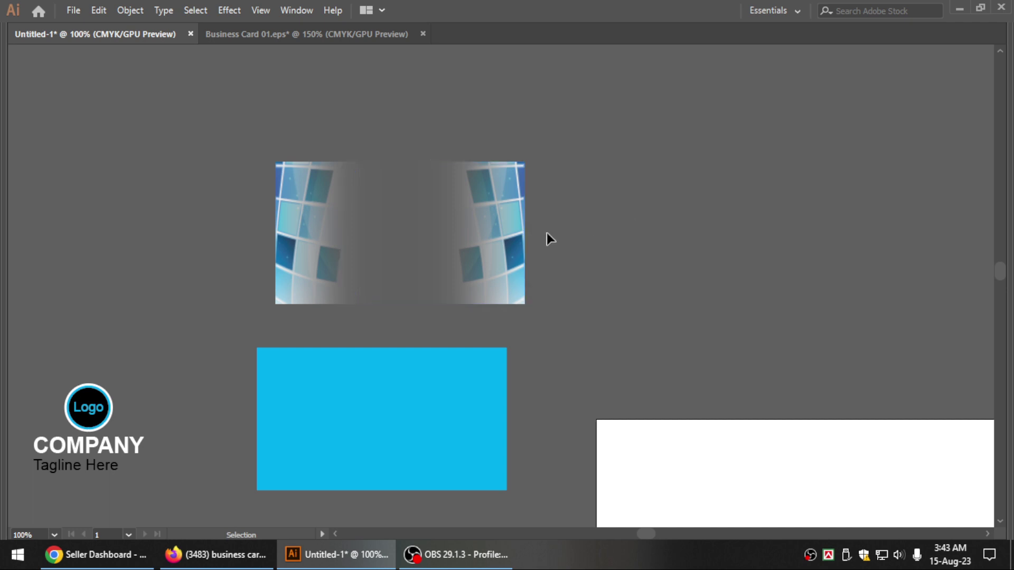
{"action": "key", "text": "a"}
{"action": "key", "text": "ctrl+a"}
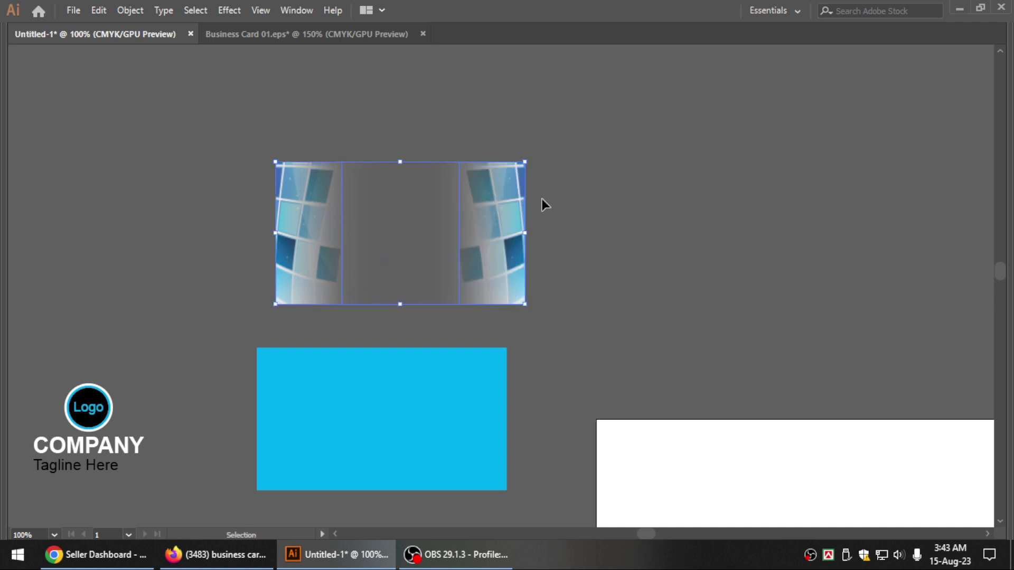
{"action": "key", "text": "v"}
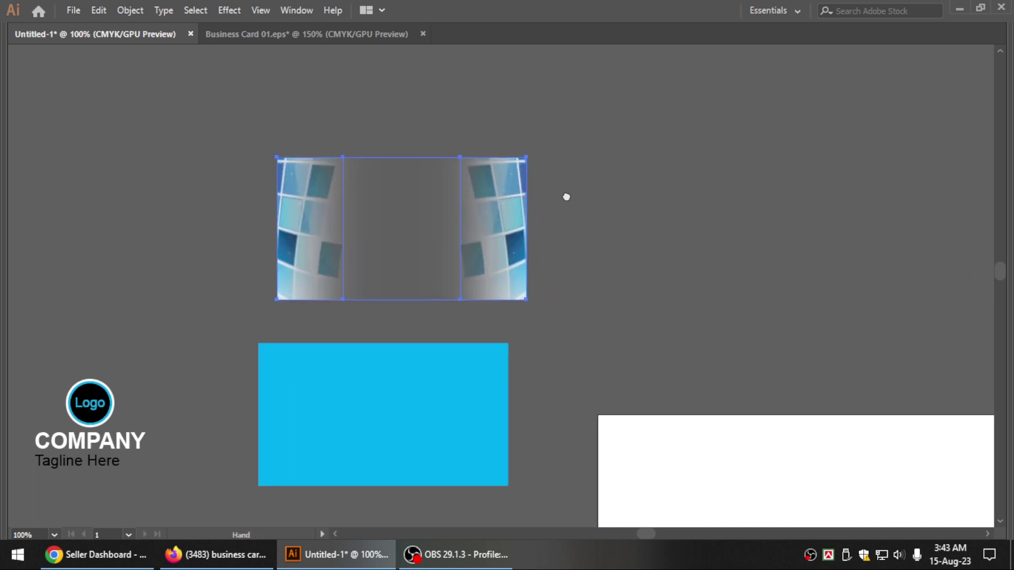
{"action": "scroll", "coordinate": [389, 249], "scroll_direction": "down", "scroll_amount": 2}
Check the blue rectangle's position and size settings, then zoom out to 66.67%
{"action": "key", "text": "Tab"}
{"action": "left_click", "coordinate": [96, 344]}
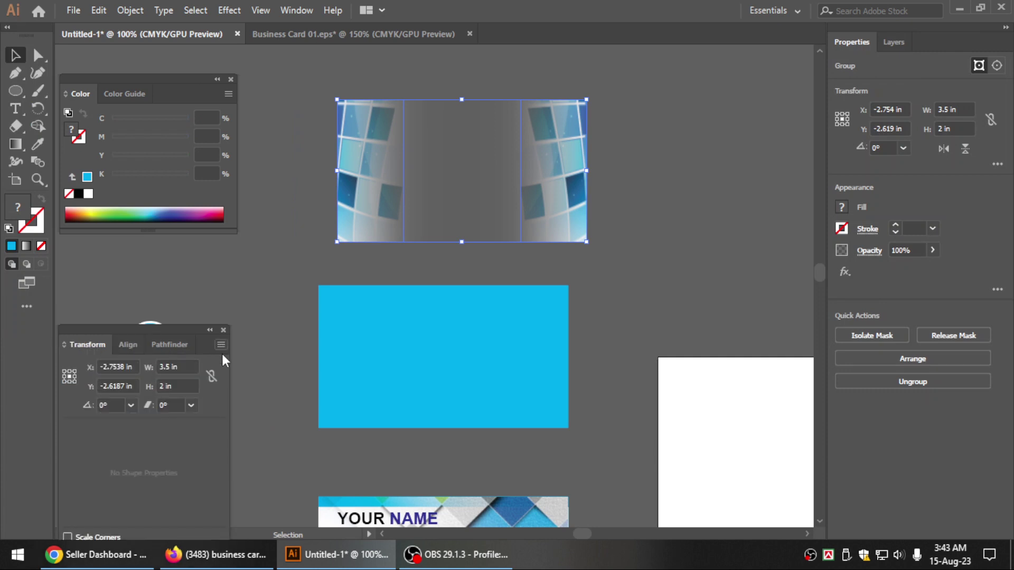
{"action": "left_click", "coordinate": [462, 361]}
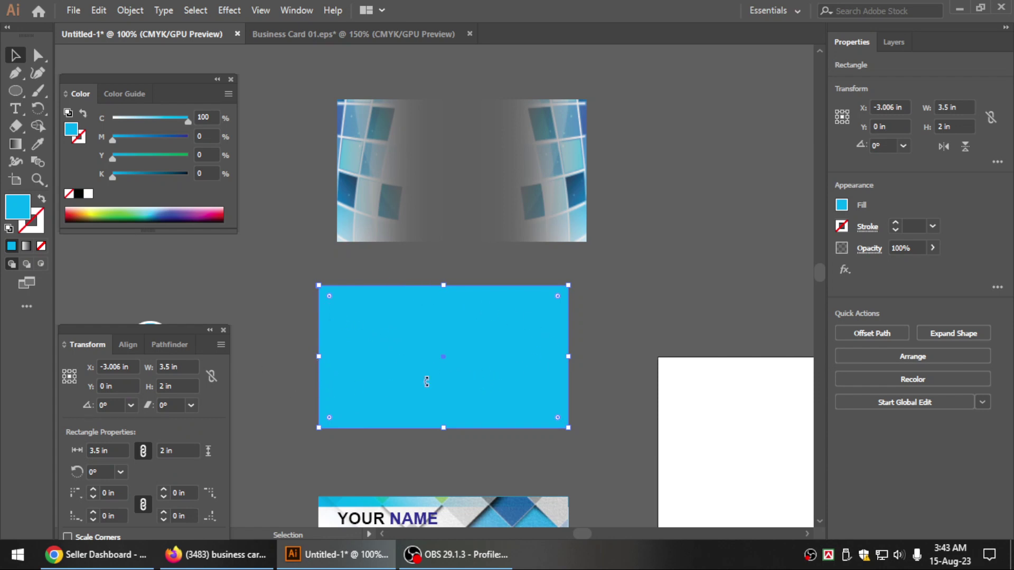
{"action": "left_click", "coordinate": [620, 299]}
{"action": "key", "text": "ctrl+minus"}
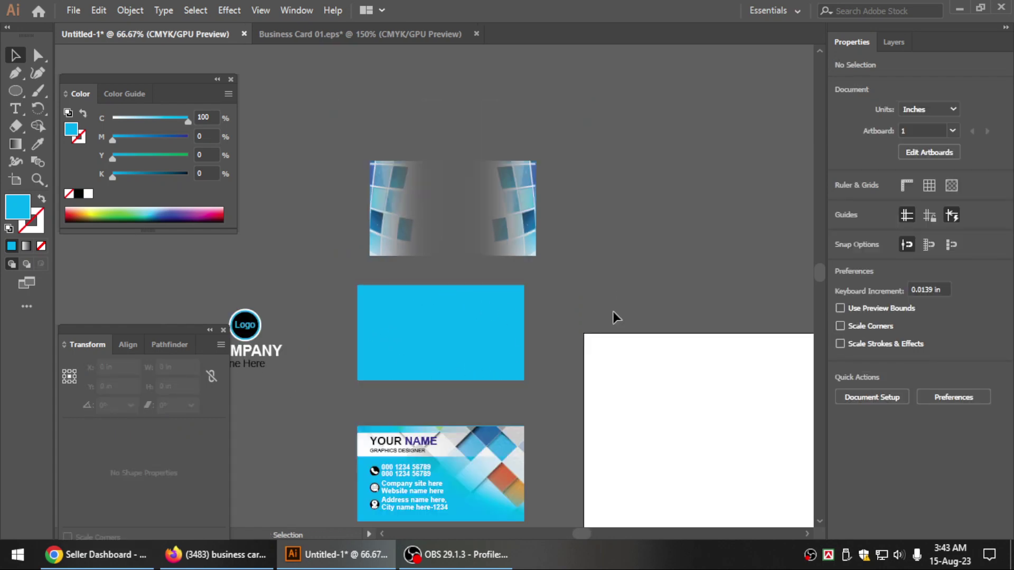
{"action": "key", "text": "Tab"}
{"action": "key", "text": "shift+Tab"}
Google 'Business Card Size' in a new Firefox tab to confirm 3.5 x 2 inches, then close it
{"action": "left_click", "coordinate": [216, 554]}
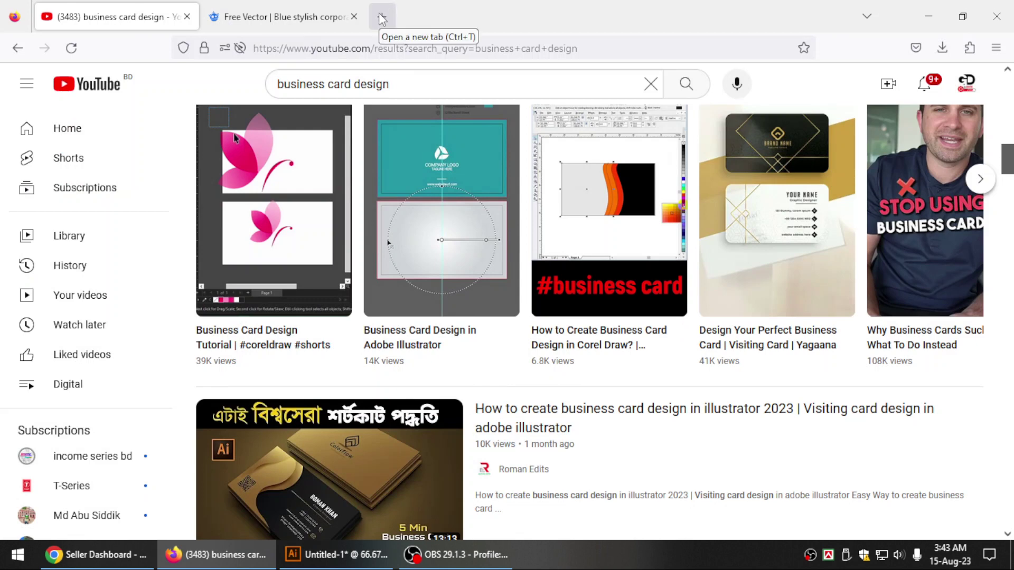
{"action": "left_click", "coordinate": [382, 19]}
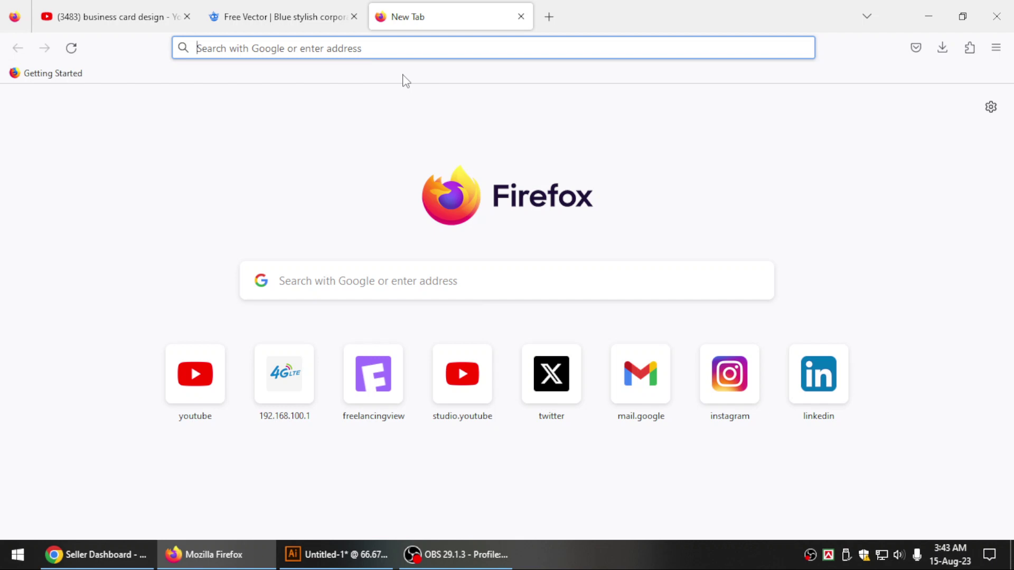
{"action": "type", "text": "Bu"}
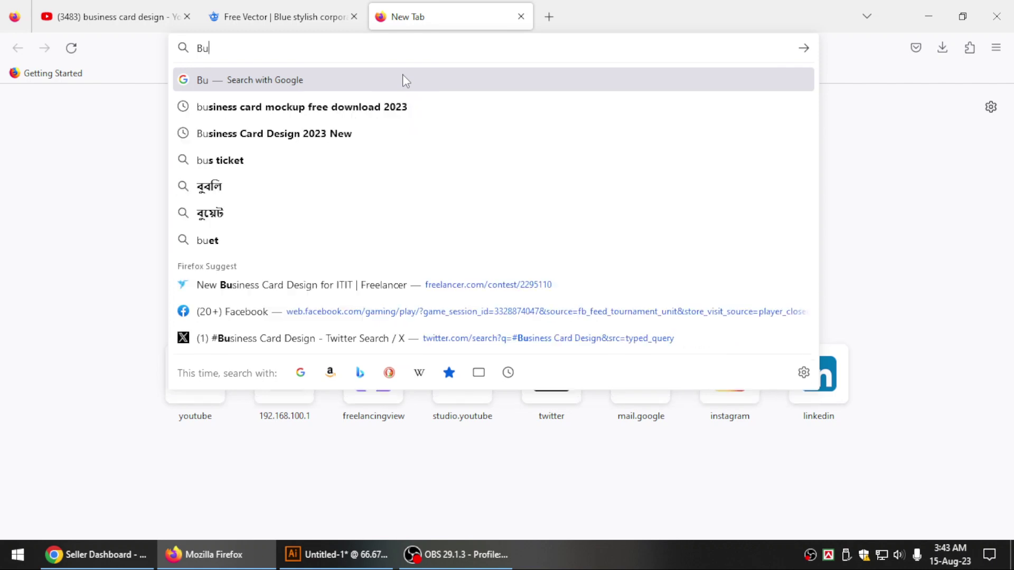
{"action": "type", "text": "siness "}
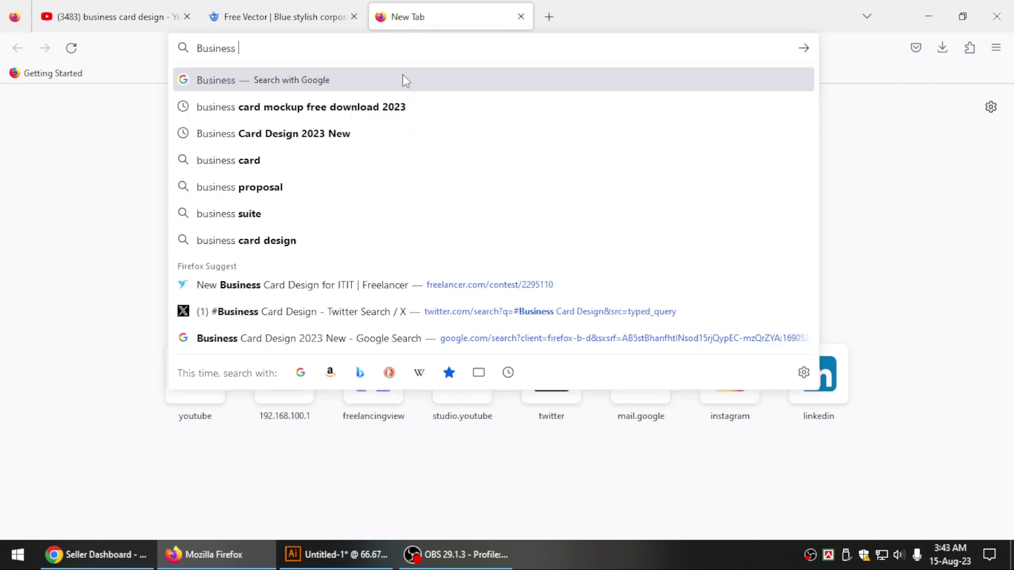
{"action": "type", "text": "Card SAi"}
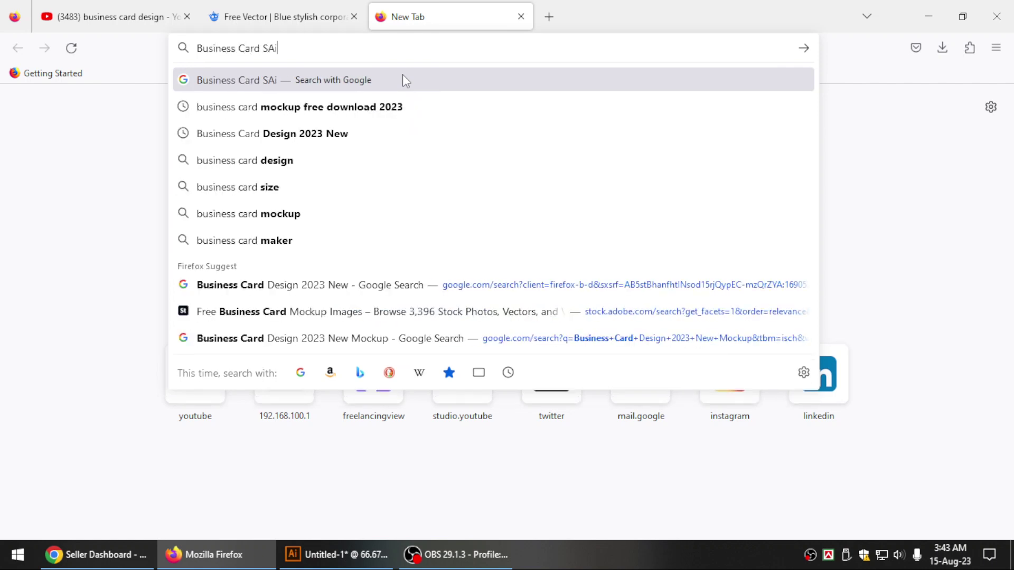
{"action": "key", "text": "BackSpace"}
{"action": "key", "text": "BackSpace"}
{"action": "type", "text": "i"}
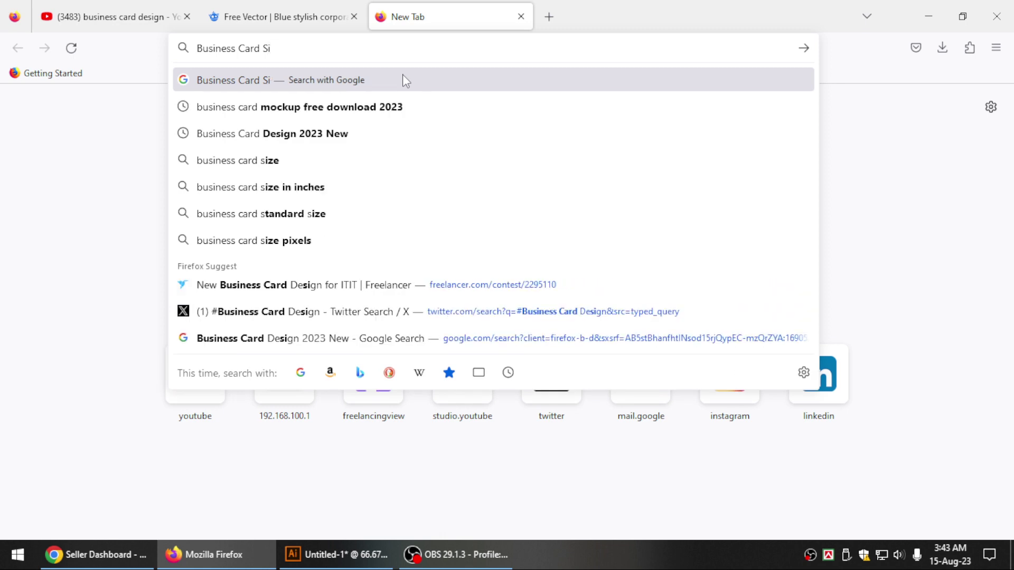
{"action": "type", "text": "ze"}
{"action": "key", "text": "Return"}
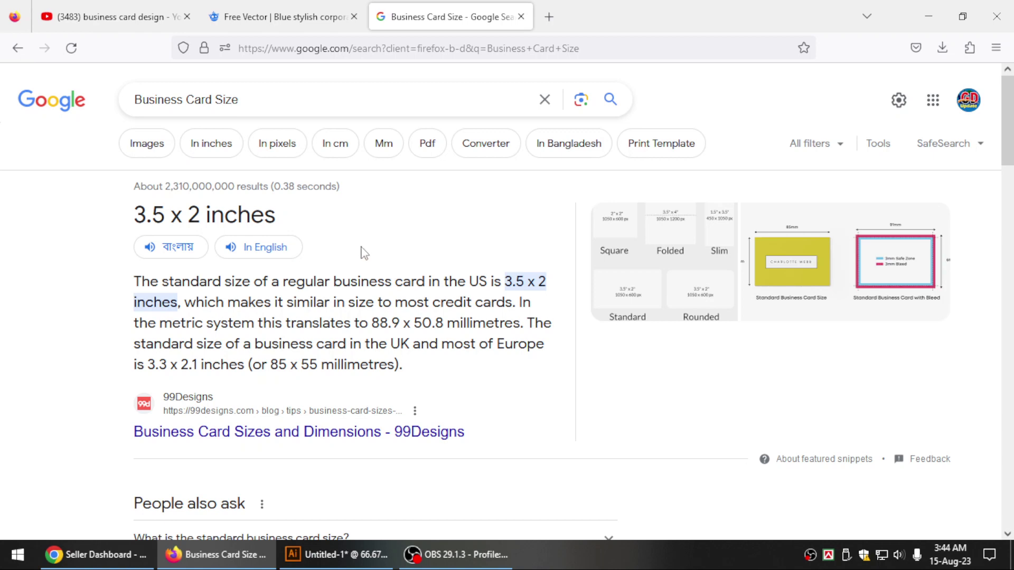
{"action": "left_click", "coordinate": [521, 16]}
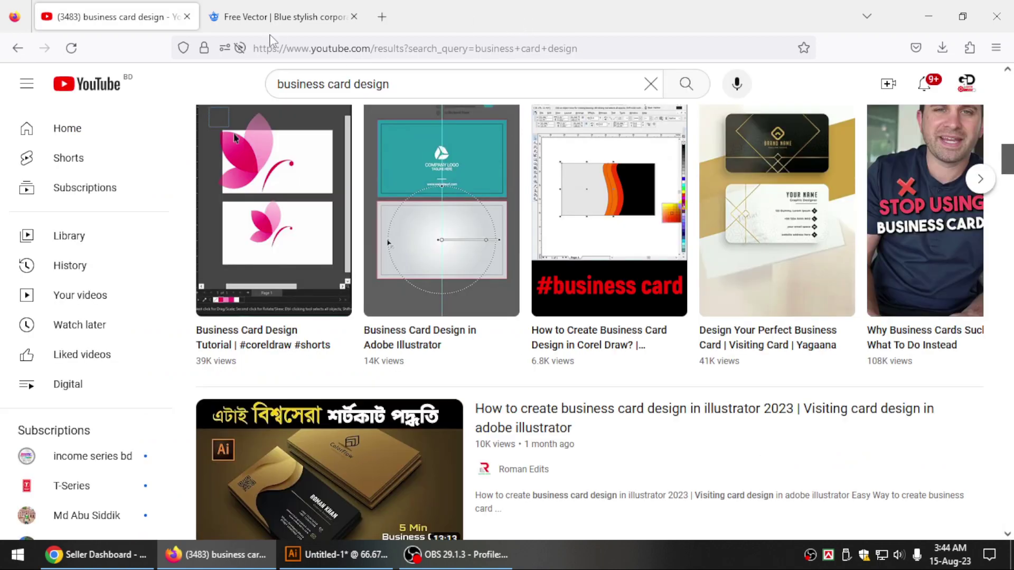
Move the gradient graphic onto the blue card and align the background pieces vertically
{"action": "left_click", "coordinate": [919, 22]}
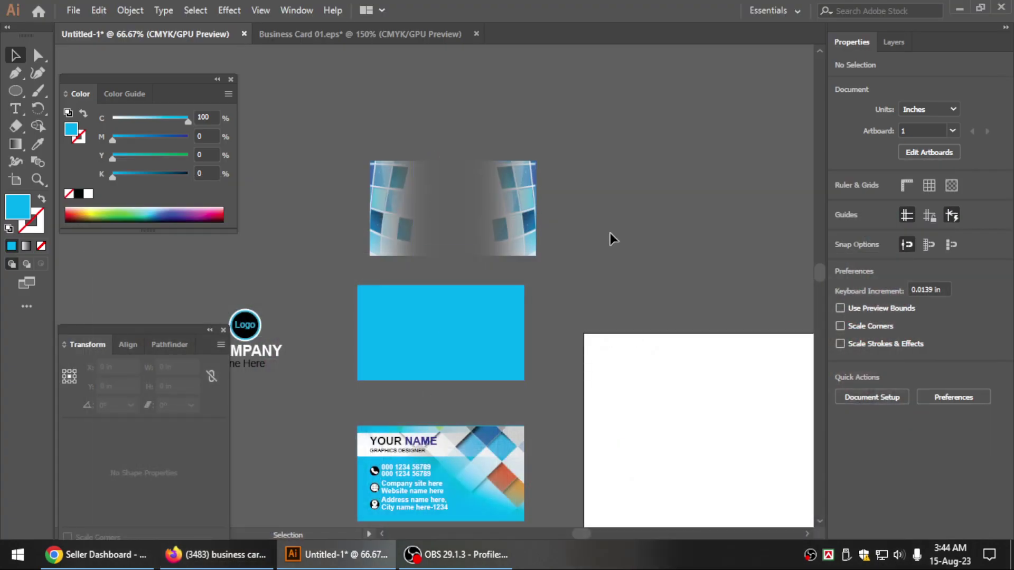
{"action": "left_click_drag", "start_coordinate": [482, 188], "coordinate": [473, 312]}
{"action": "left_click", "coordinate": [475, 378], "text": "shift"}
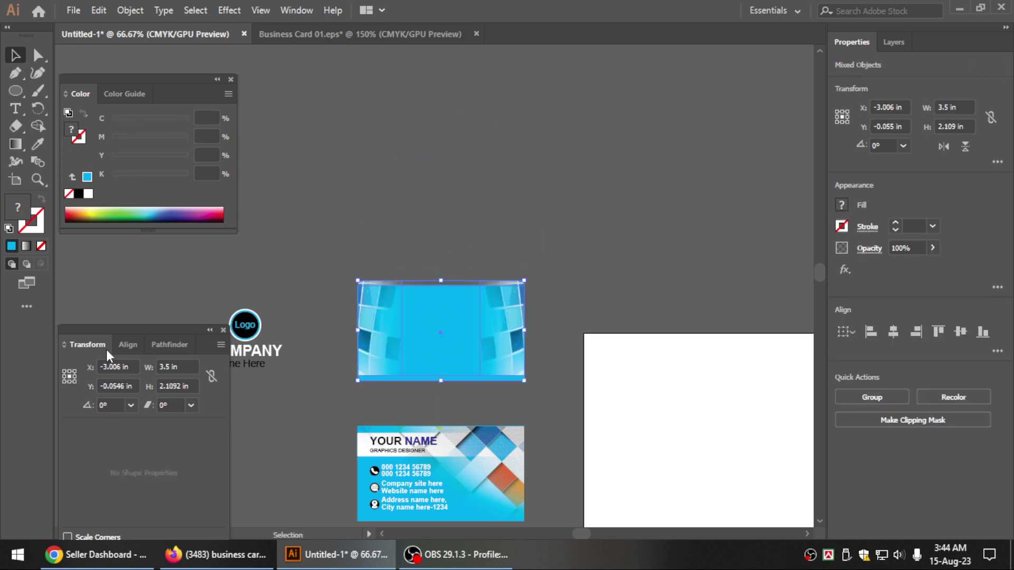
{"action": "left_click", "coordinate": [128, 344]}
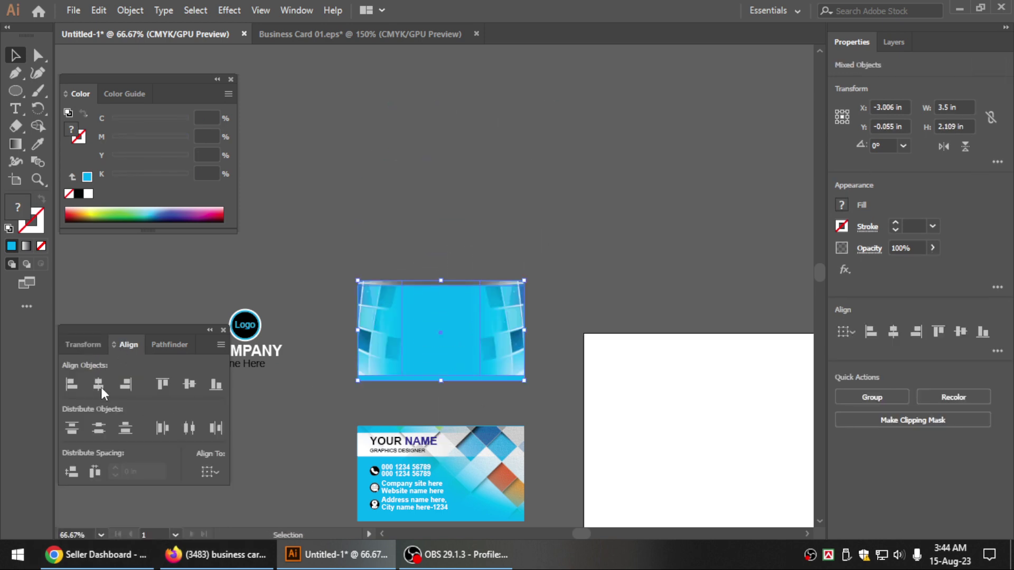
{"action": "left_click", "coordinate": [195, 386]}
{"action": "left_click", "coordinate": [458, 259]}
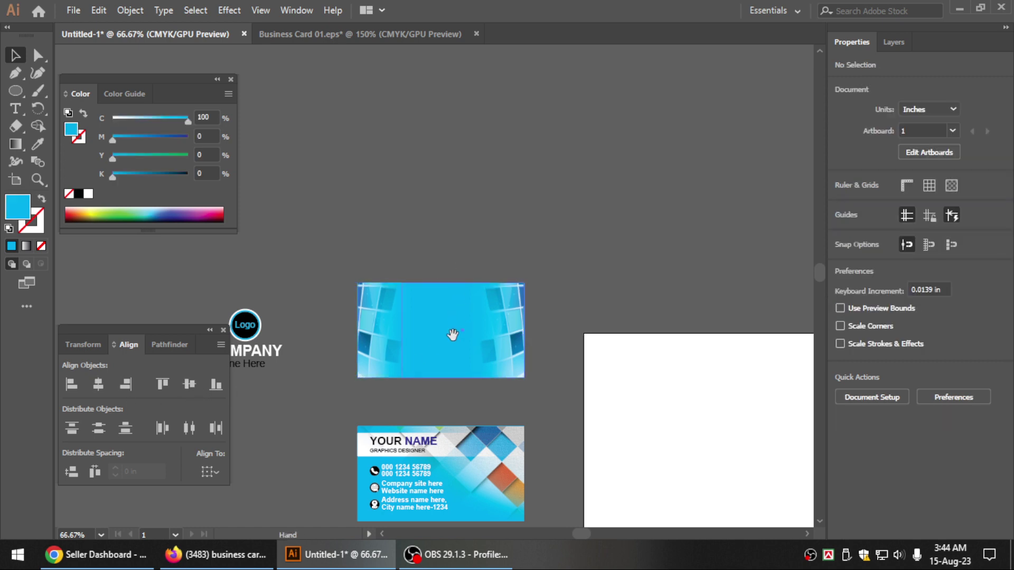
{"action": "key", "text": "Tab"}
Zoom in on the Logo, COMPANY and Tagline Here group, then back out to see the card
{"action": "left_click", "coordinate": [208, 273]}
{"action": "left_click_drag", "start_coordinate": [267, 315], "coordinate": [418, 309]}
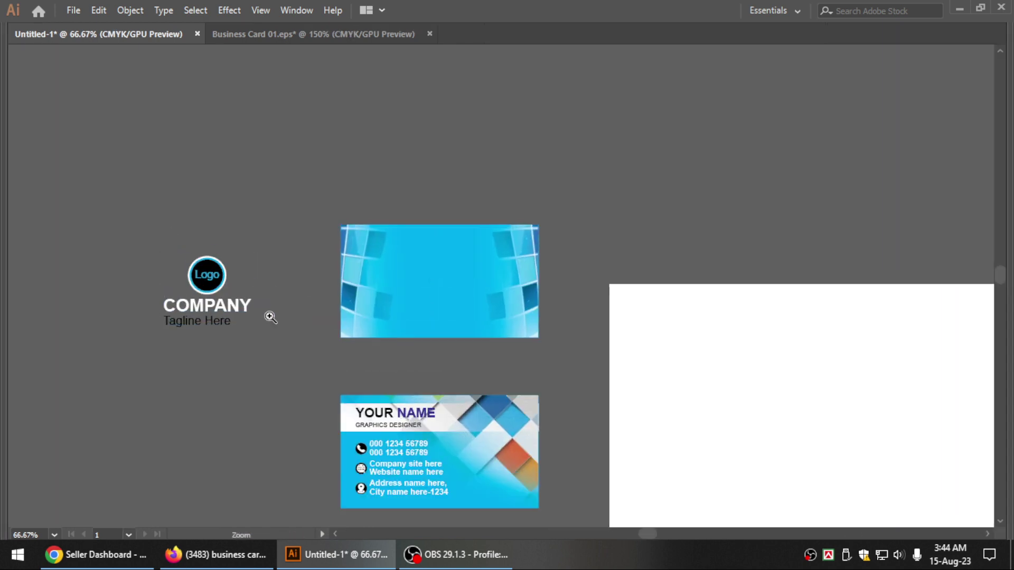
{"action": "key", "text": "z"}
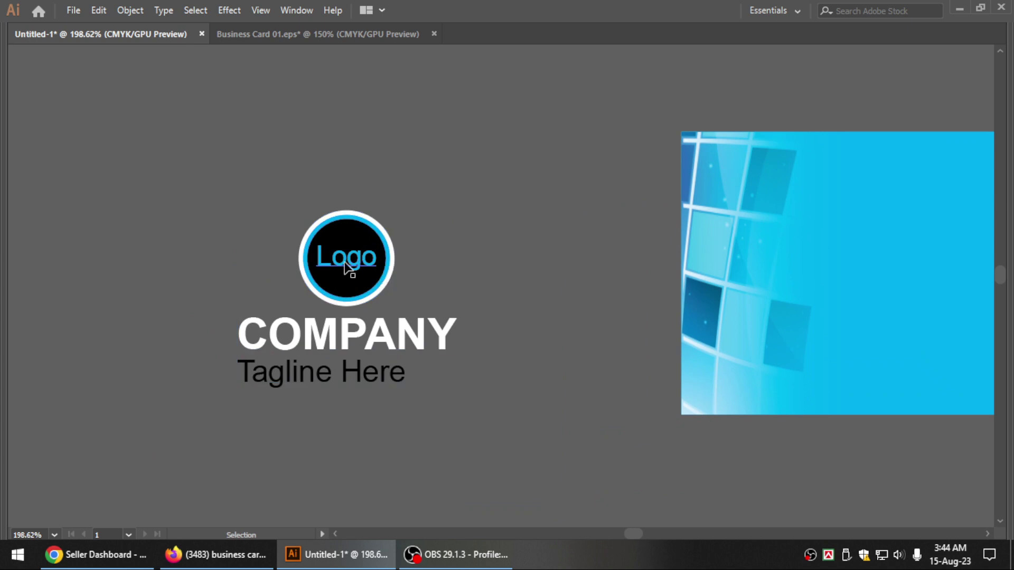
{"action": "left_click_drag", "start_coordinate": [276, 199], "coordinate": [359, 309]}
{"action": "key", "text": "v"}
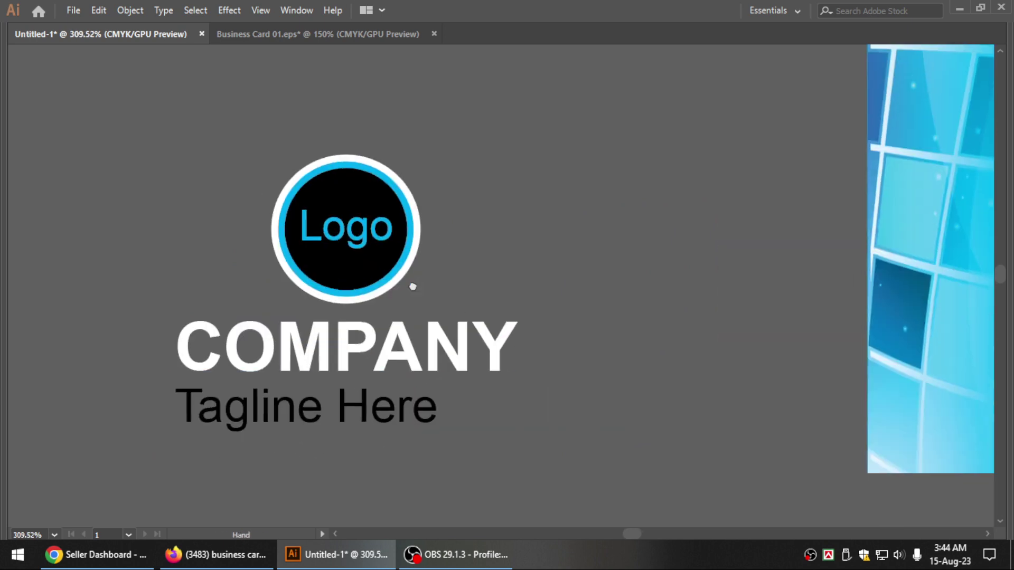
{"action": "scroll", "coordinate": [410, 285], "scroll_direction": "up", "scroll_amount": 1}
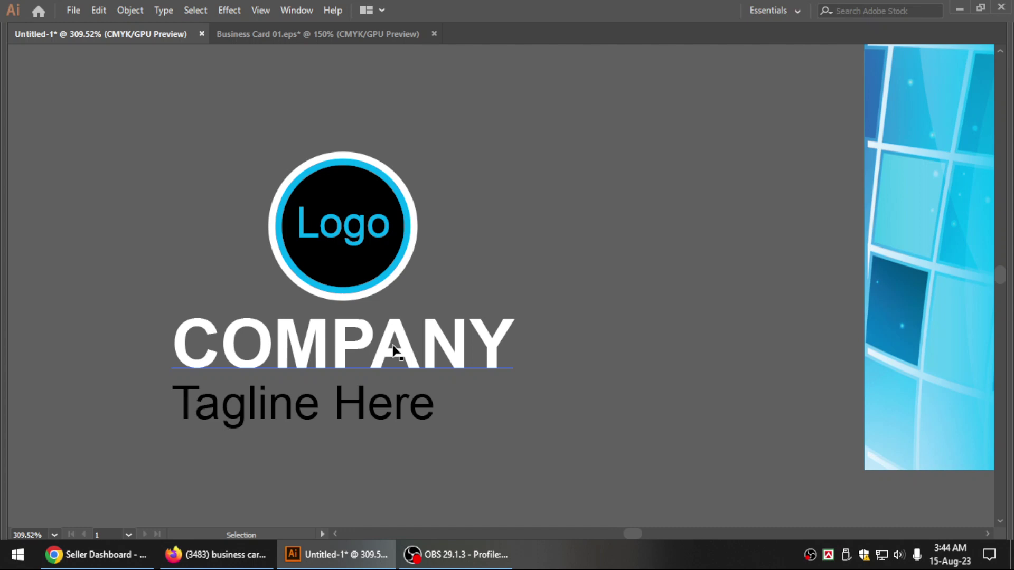
{"action": "key", "text": "ctrl+minus"}
{"action": "key", "text": "ctrl+minus"}
{"action": "key", "text": "ctrl+minus"}
Drag the logo group onto the blue back card, undoing accidental card background moves
{"action": "left_click_drag", "start_coordinate": [552, 283], "coordinate": [341, 283]}
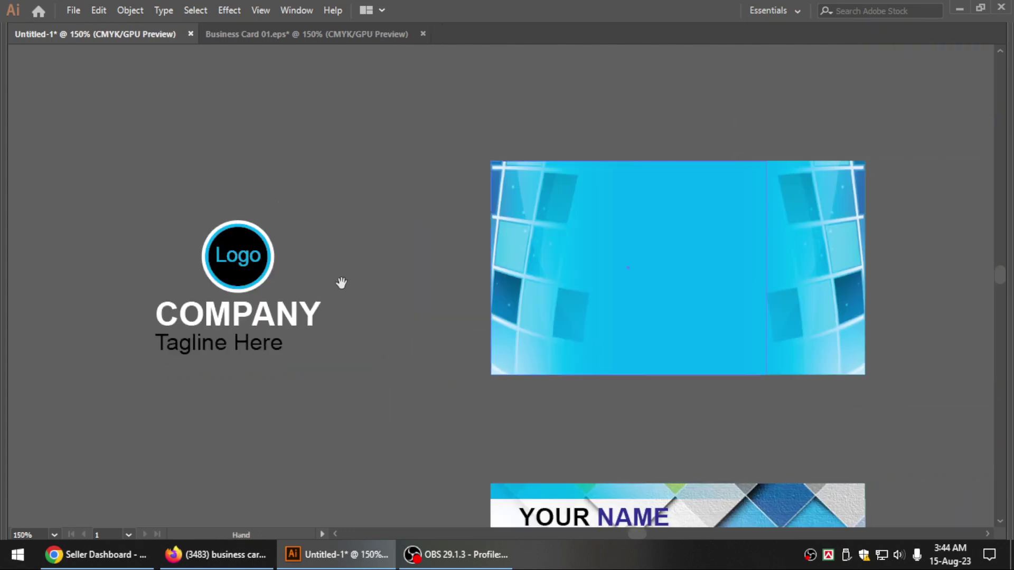
{"action": "mouse_move", "coordinate": [267, 283]}
{"action": "left_mouse_down"}
{"action": "mouse_move", "coordinate": [707, 252]}
{"action": "mouse_move", "coordinate": [434, 255]}
{"action": "mouse_move", "coordinate": [417, 242]}
{"action": "left_mouse_up"}
{"action": "left_click", "coordinate": [503, 205]}
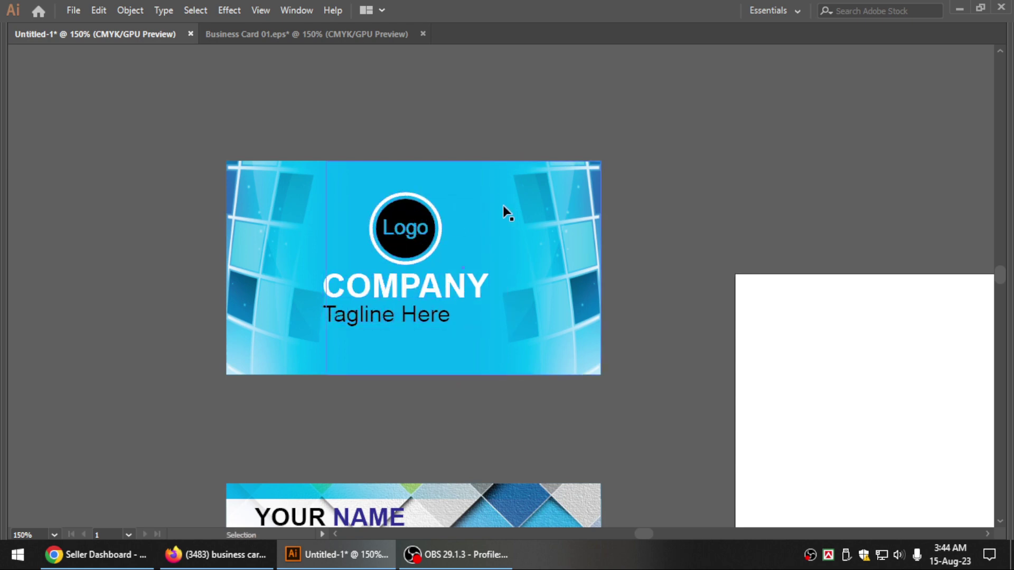
{"action": "left_click_drag", "start_coordinate": [537, 236], "coordinate": [543, 163]}
{"action": "key", "text": "ctrl+z"}
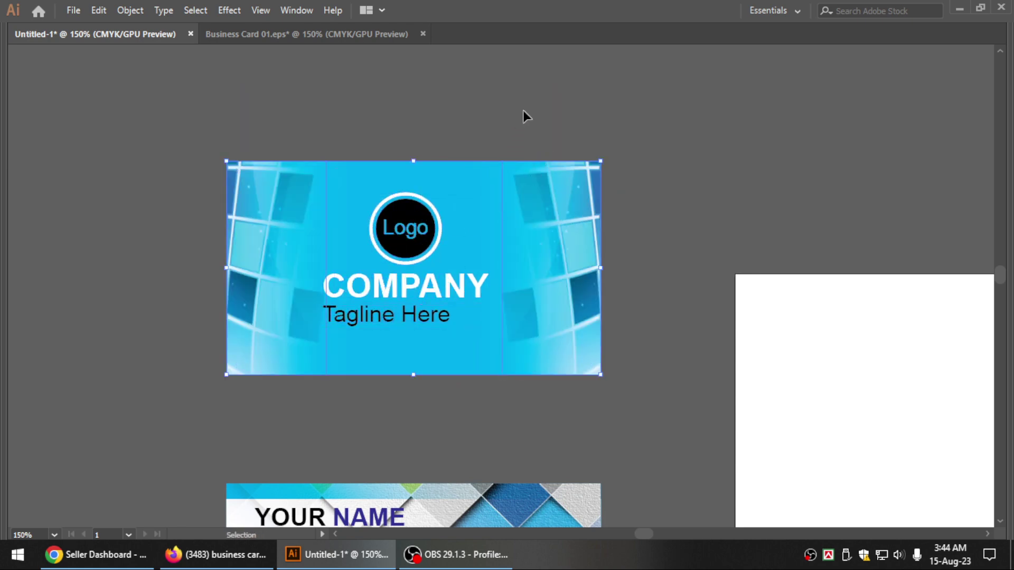
{"action": "left_click_drag", "start_coordinate": [560, 243], "coordinate": [549, 159]}
{"action": "key", "text": "ctrl+z"}
{"action": "left_click", "coordinate": [527, 144]}
Restore the background image over the cyan card after stray moves and zoom to fit the card
{"action": "left_click_drag", "start_coordinate": [553, 264], "coordinate": [559, 186]}
{"action": "key", "text": "ctrl+z"}
{"action": "left_click_drag", "start_coordinate": [570, 227], "coordinate": [603, 159]}
{"action": "key", "text": "ctrl+z"}
{"action": "left_click", "coordinate": [621, 146]}
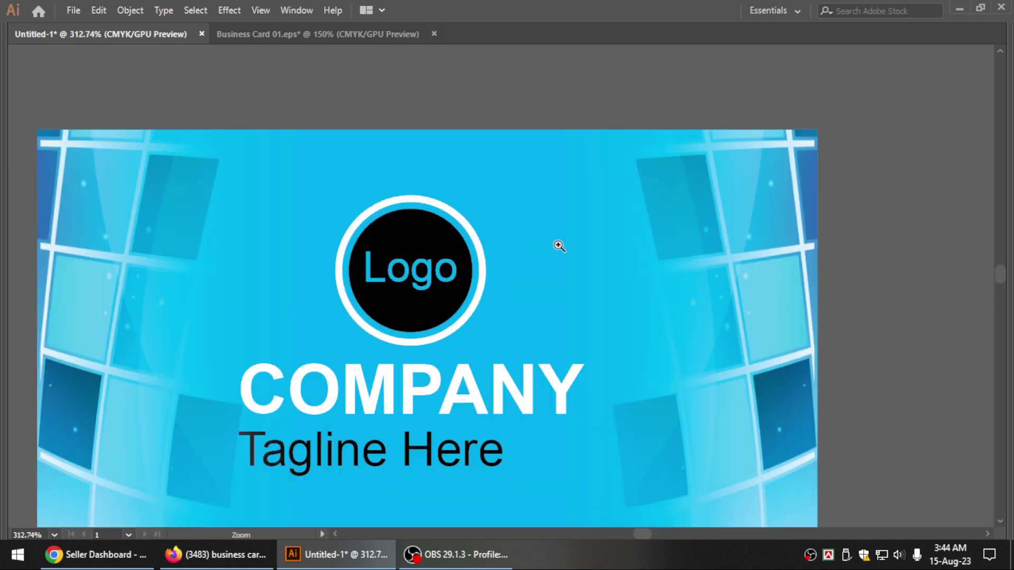
{"action": "mouse_move", "coordinate": [423, 201]}
{"action": "left_mouse_down"}
{"action": "mouse_move", "coordinate": [459, 249]}
{"action": "mouse_move", "coordinate": [488, 185]}
{"action": "mouse_move", "coordinate": [460, 128]}
{"action": "left_mouse_up"}
{"action": "key", "text": "v"}
{"action": "left_click", "coordinate": [422, 259]}
{"action": "key", "text": "ctrl+z"}
{"action": "left_click", "coordinate": [475, 113]}
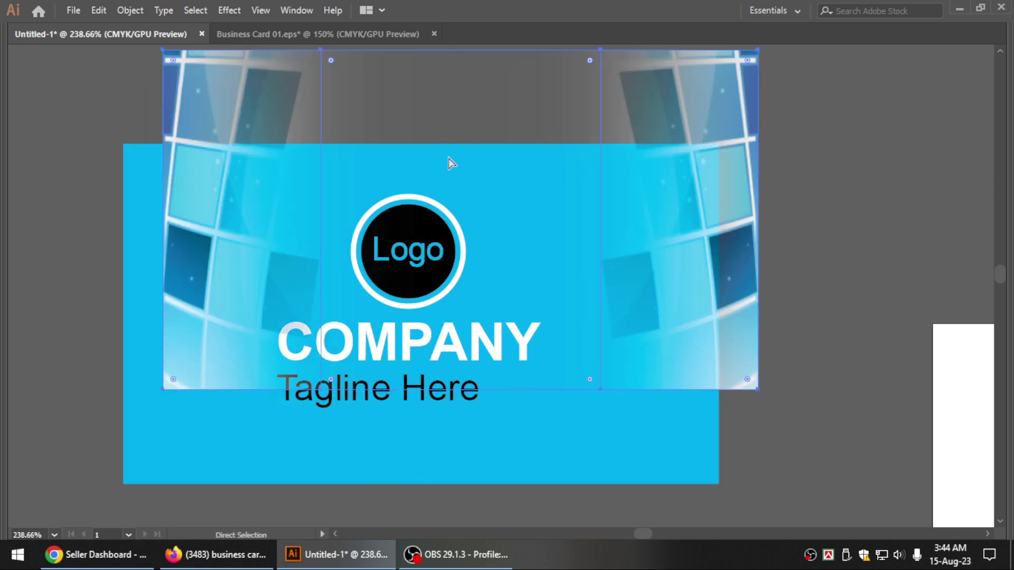
{"action": "key", "text": "ctrl+z"}
{"action": "key", "text": "ctrl+minus"}
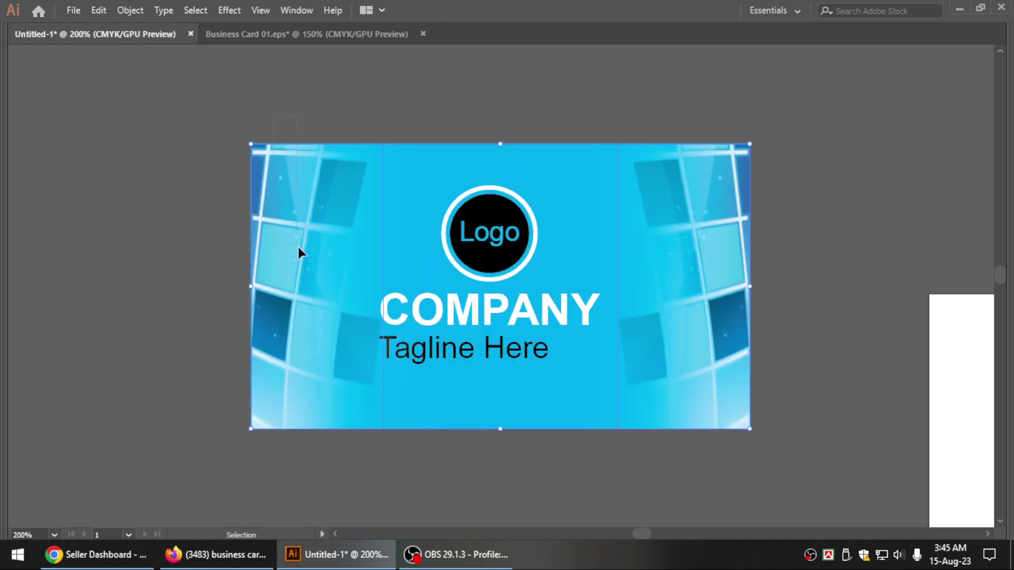
Pan the view and check the logo group and card background selections
{"action": "key", "text": "Tab"}
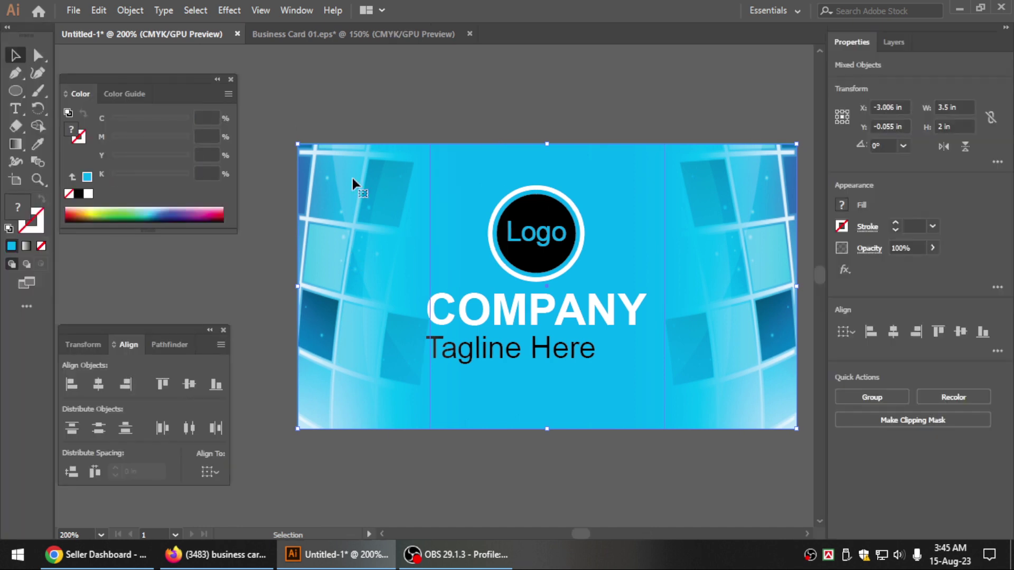
{"action": "key", "text": "Tab"}
{"action": "key", "text": "a"}
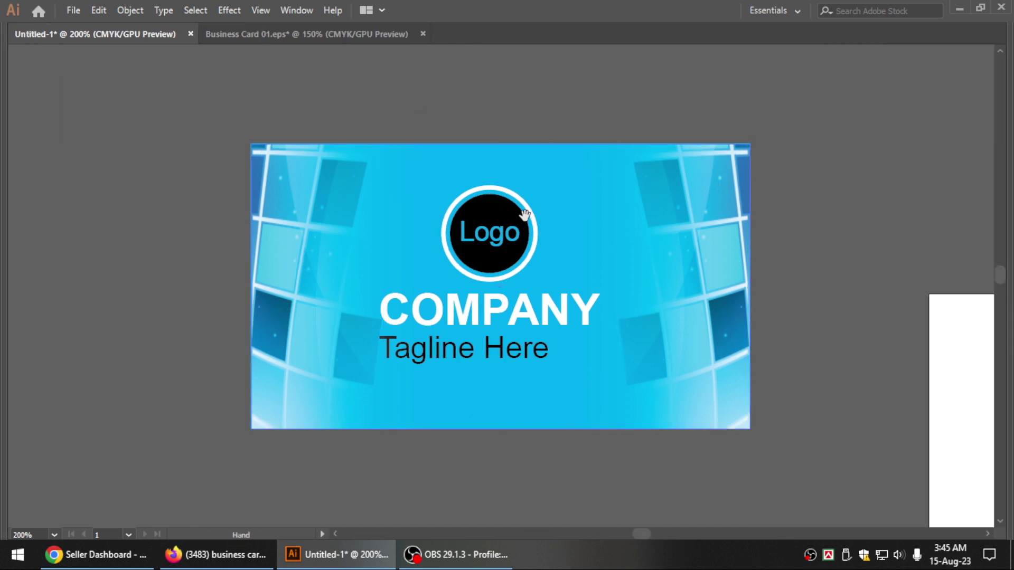
{"action": "left_click_drag", "start_coordinate": [524, 214], "coordinate": [444, 192]}
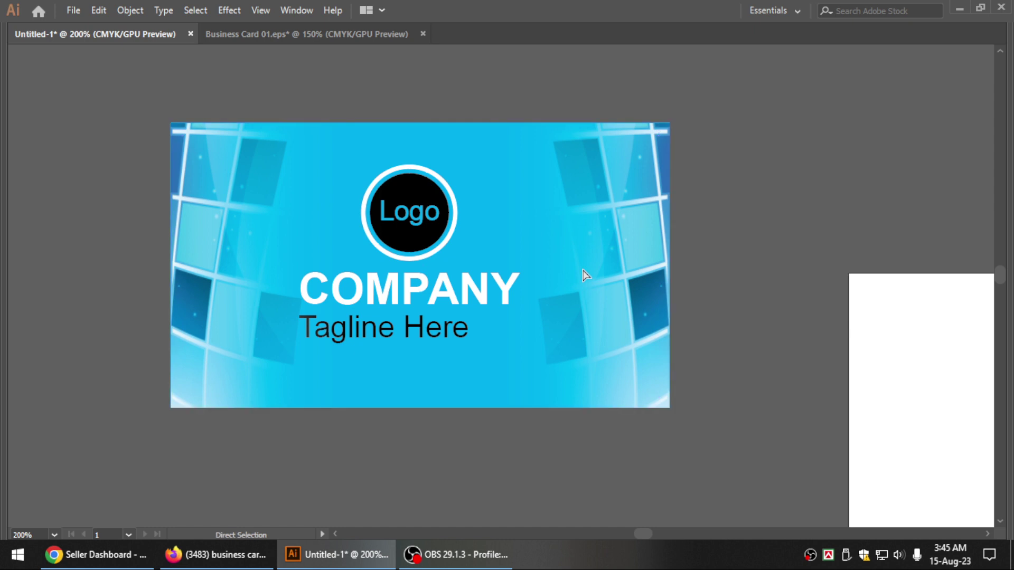
{"action": "left_click", "coordinate": [437, 241]}
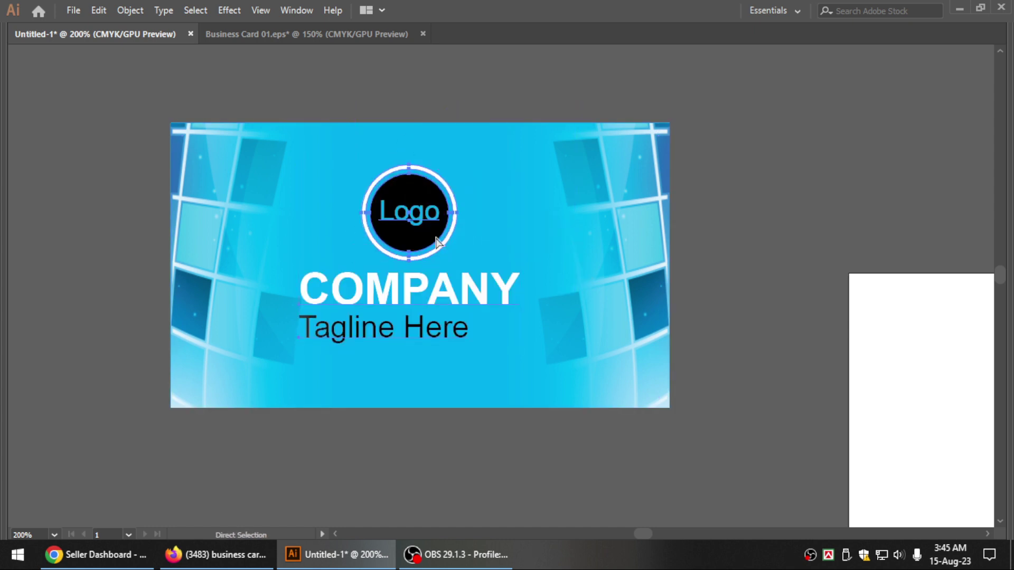
{"action": "key", "text": "v"}
{"action": "left_click", "coordinate": [483, 66]}
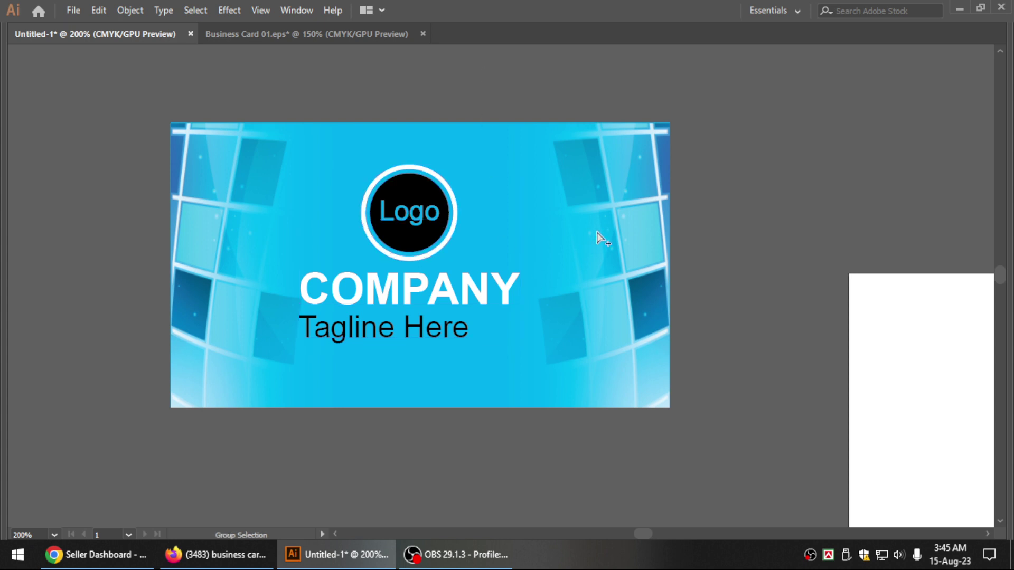
{"action": "key", "text": "v"}
{"action": "left_click", "coordinate": [596, 233]}
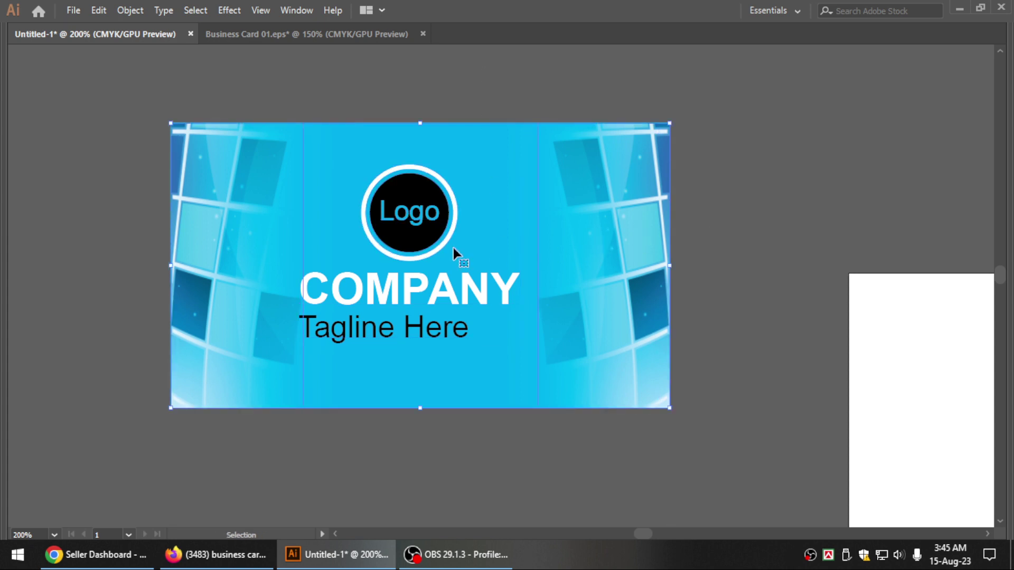
Marquee-select every object on the back card and show the panels
{"action": "mouse_move", "coordinate": [735, 218]}
{"action": "left_mouse_down"}
{"action": "mouse_move", "coordinate": [619, 274]}
{"action": "mouse_move", "coordinate": [656, 182]}
{"action": "left_mouse_up"}
{"action": "key", "text": "ctrl+z"}
{"action": "key", "text": "a"}
{"action": "key", "text": "v"}
{"action": "left_click", "coordinate": [230, 118]}
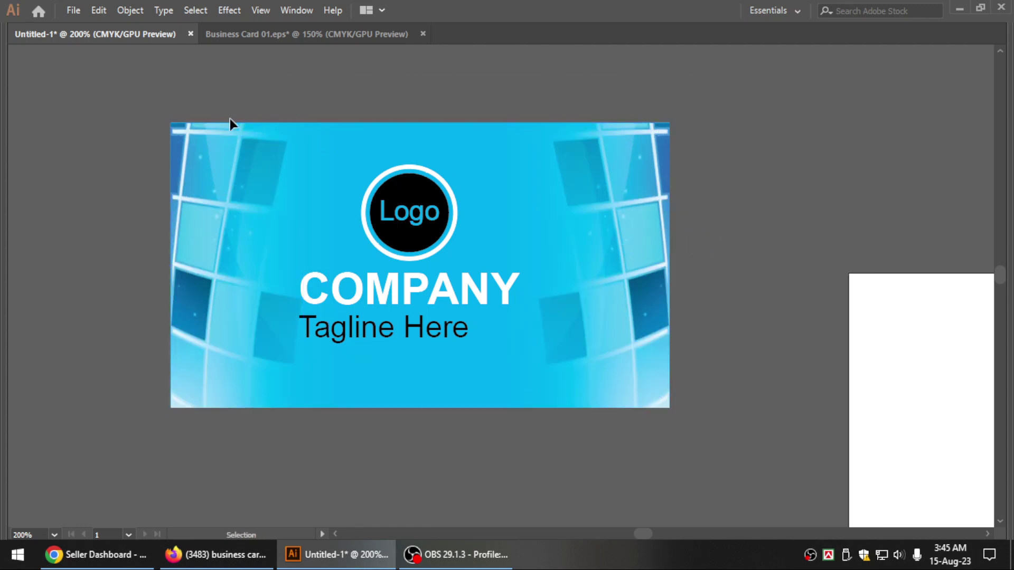
{"action": "left_click_drag", "start_coordinate": [691, 413], "coordinate": [679, 391]}
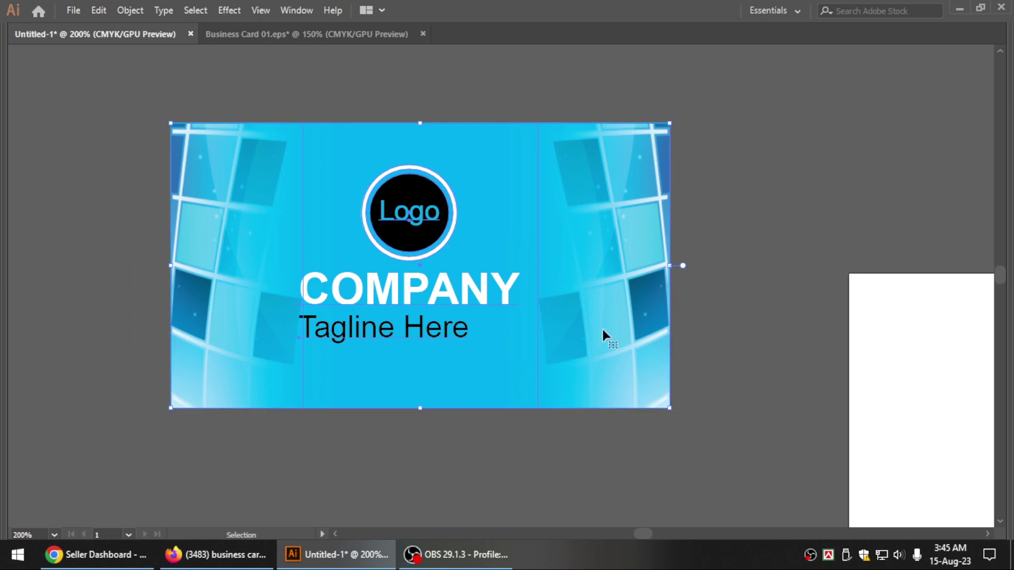
{"action": "key", "text": "Tab"}
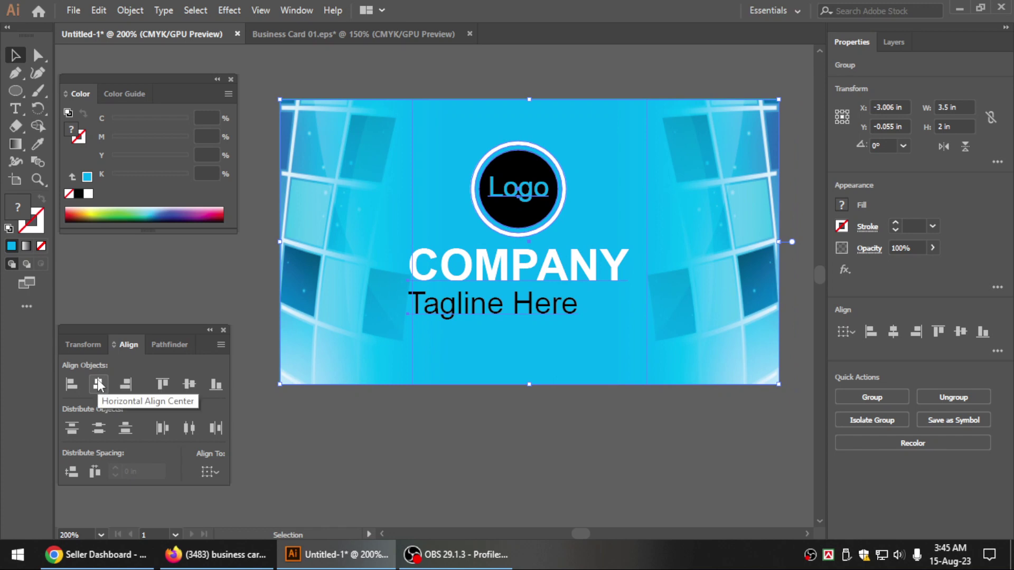
Try centring the card objects horizontally and vertically, then back out the alignment
{"action": "left_click", "coordinate": [99, 385]}
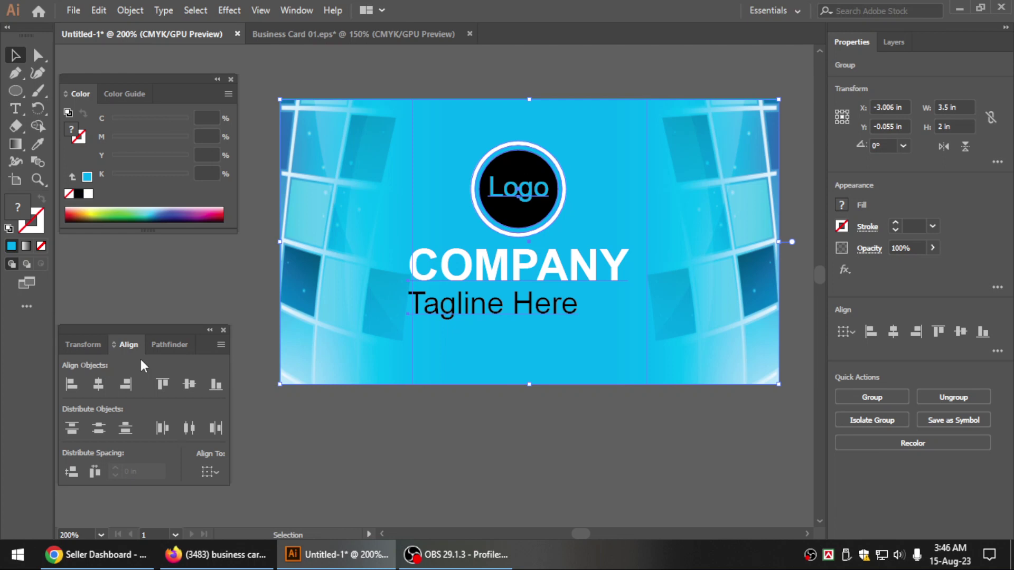
{"action": "left_click", "coordinate": [99, 384]}
{"action": "left_click", "coordinate": [189, 385]}
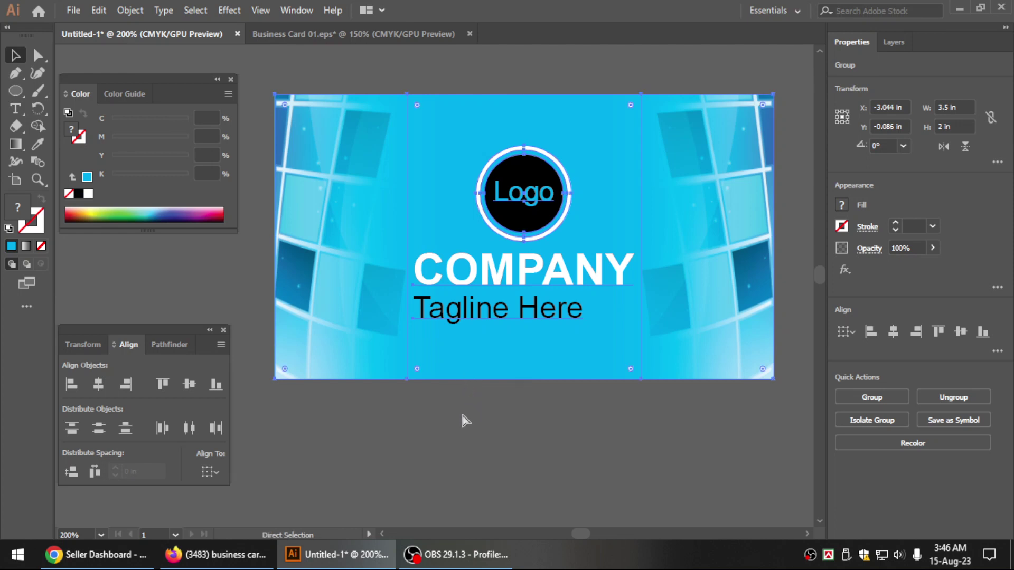
{"action": "key", "text": "Down"}
{"action": "key", "text": "Down"}
{"action": "key", "text": "Right"}
{"action": "key", "text": "Right"}
Reselect the card and logo group and centre the logo horizontally and vertically on the card
{"action": "left_click_drag", "start_coordinate": [509, 307], "coordinate": [504, 303]}
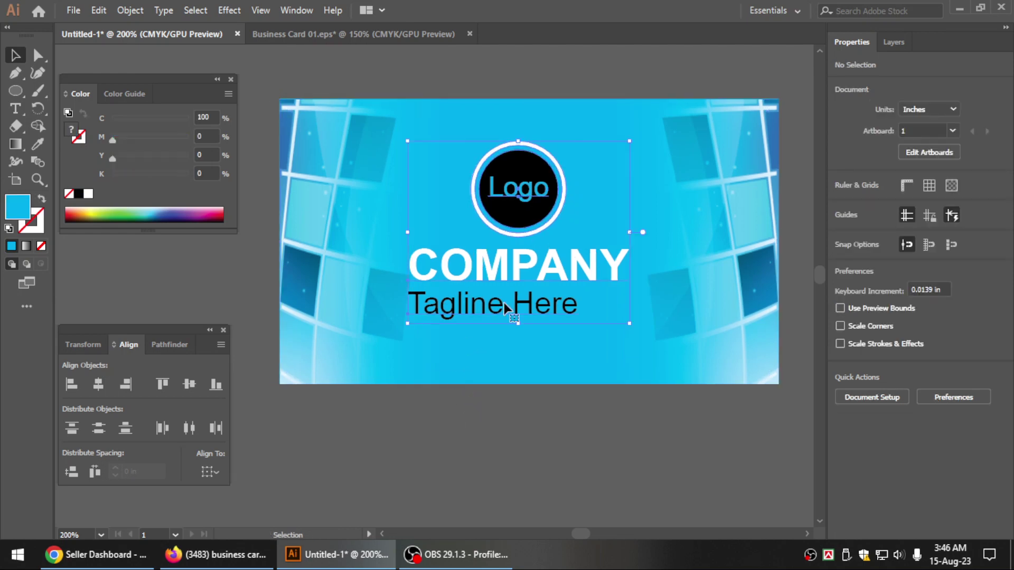
{"action": "left_click", "coordinate": [380, 169]}
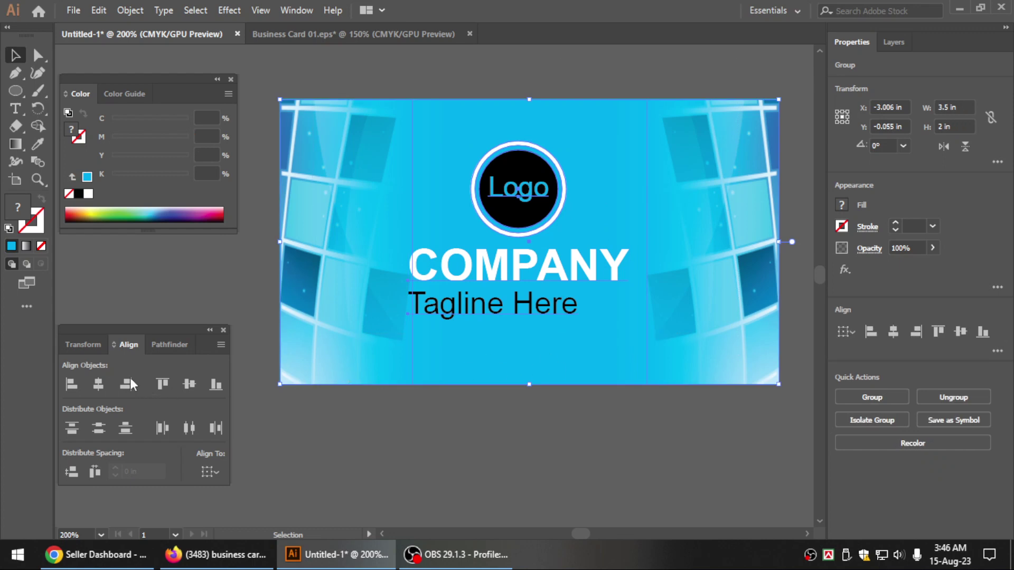
{"action": "left_click", "coordinate": [322, 400]}
{"action": "left_click_drag", "start_coordinate": [334, 283], "coordinate": [348, 394]}
{"action": "key", "text": "ctrl+z"}
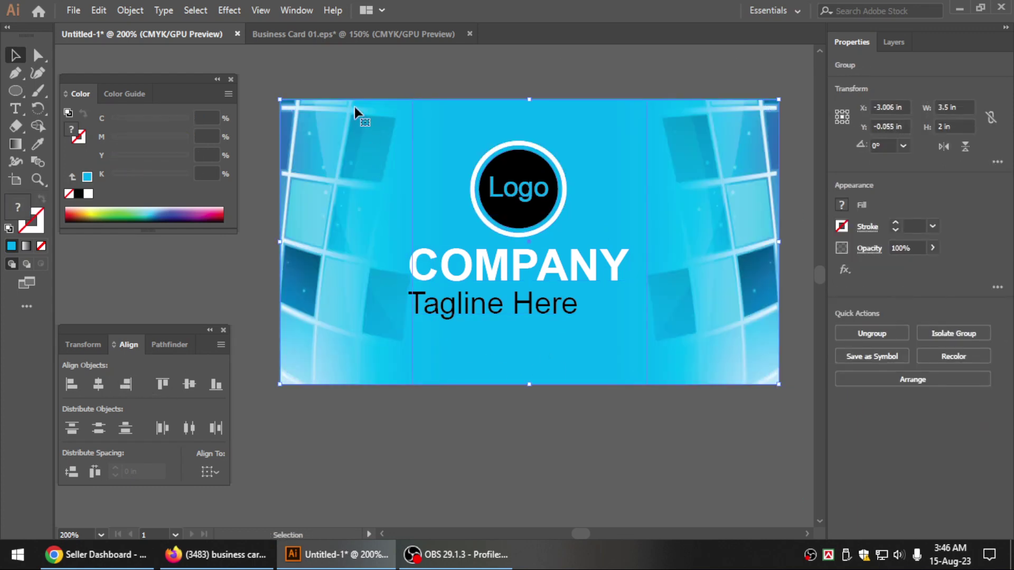
{"action": "key", "text": "ctrl+a"}
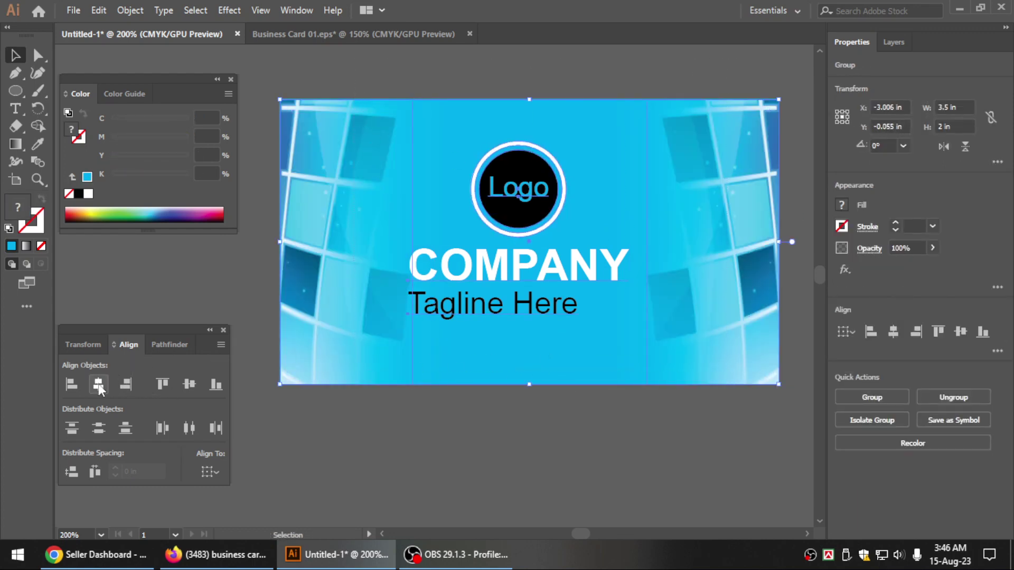
{"action": "left_click", "coordinate": [99, 387]}
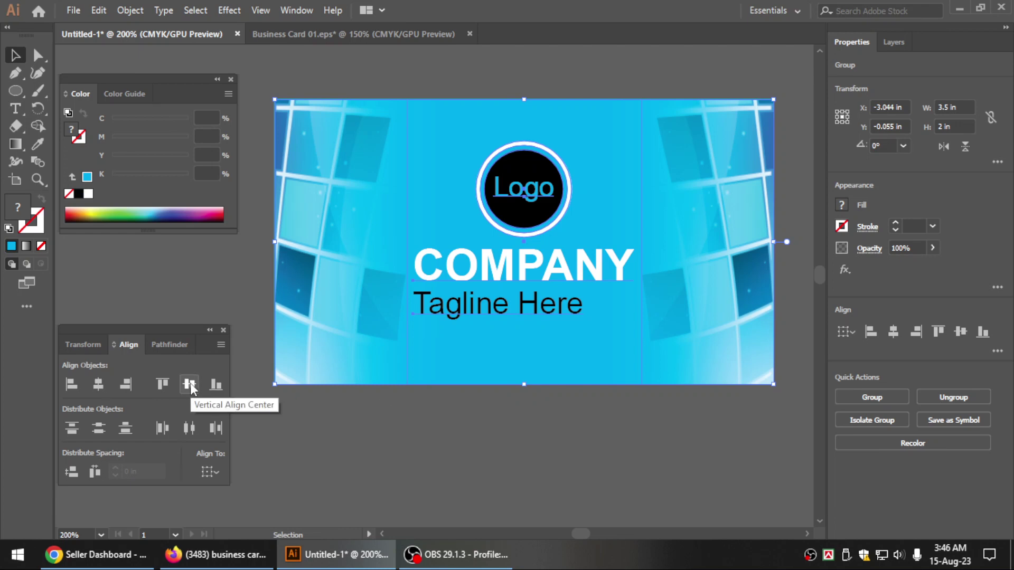
{"action": "left_click", "coordinate": [189, 385]}
{"action": "left_click", "coordinate": [513, 437]}
Zoom out to show both cards, then zoom in on the lower front card
{"action": "key", "text": "Tab"}
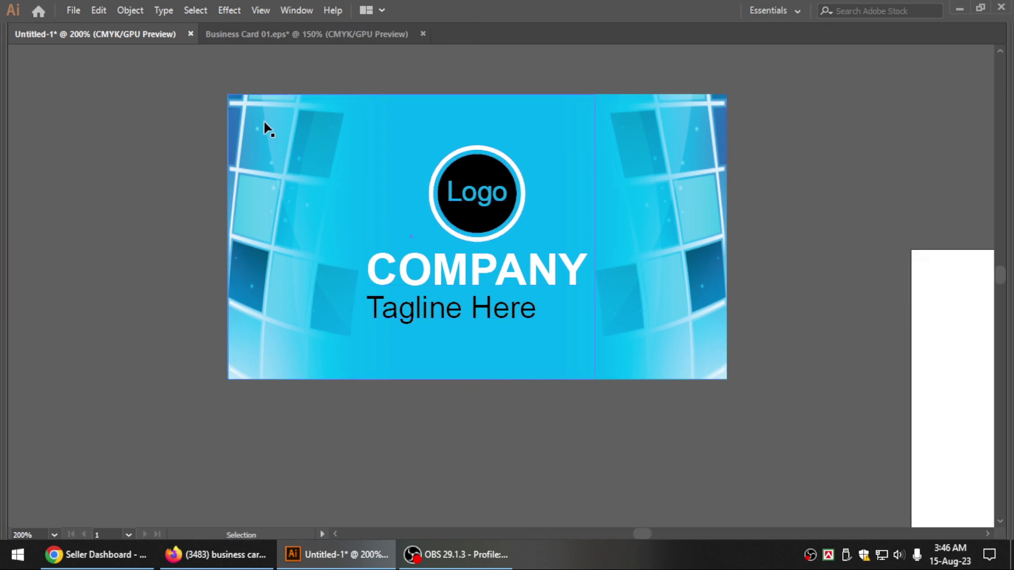
{"action": "key", "text": "ctrl+a"}
{"action": "key", "text": "a"}
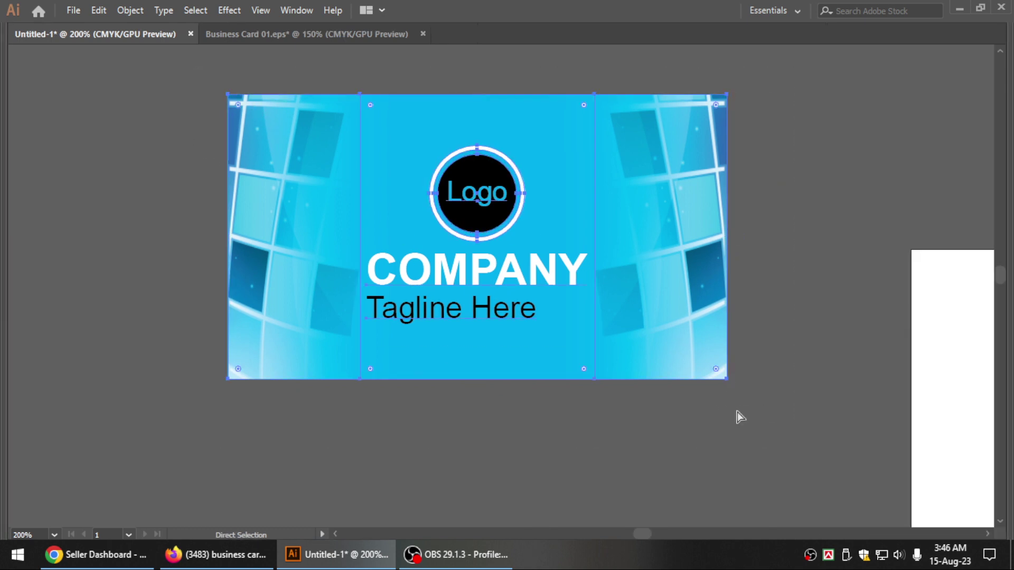
{"action": "key", "text": "ctrl+shift+a"}
{"action": "key", "text": "ctrl+minus"}
{"action": "key", "text": "ctrl+minus"}
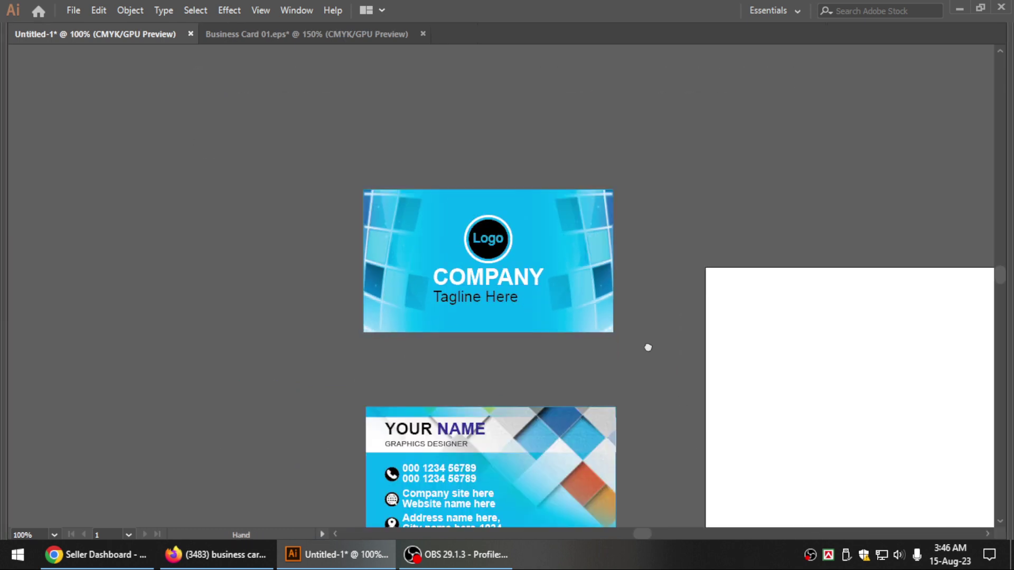
{"action": "left_click_drag", "start_coordinate": [648, 347], "coordinate": [574, 241]}
{"action": "left_click_drag", "start_coordinate": [492, 317], "coordinate": [524, 258]}
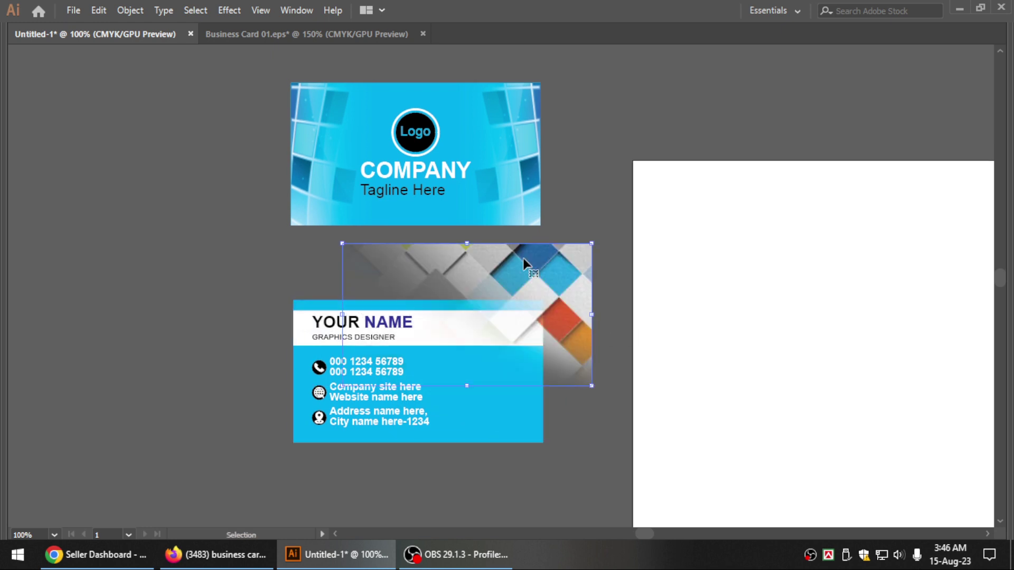
{"action": "key", "text": "ctrl+z"}
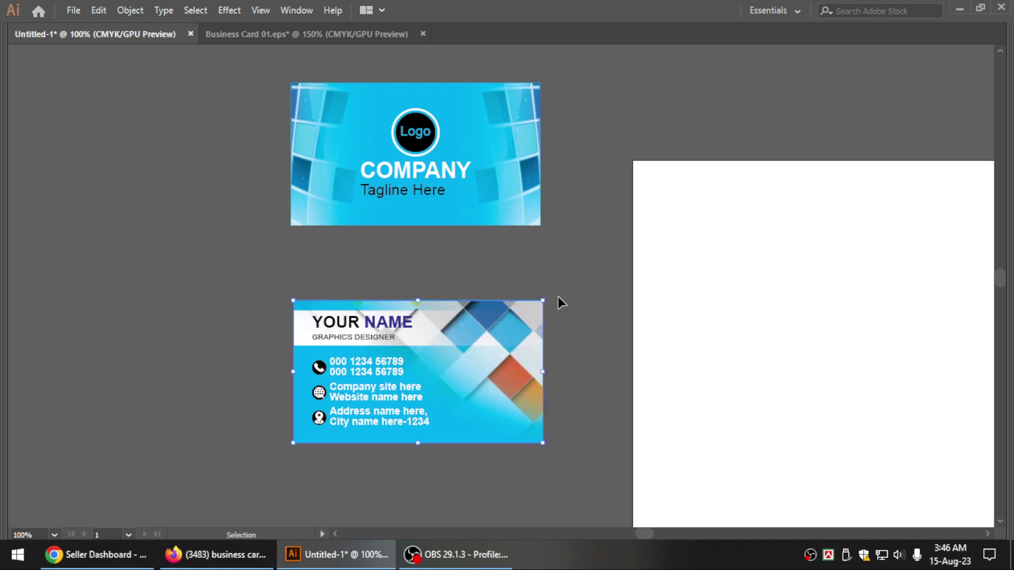
{"action": "left_click", "coordinate": [559, 296]}
{"action": "key", "text": "z"}
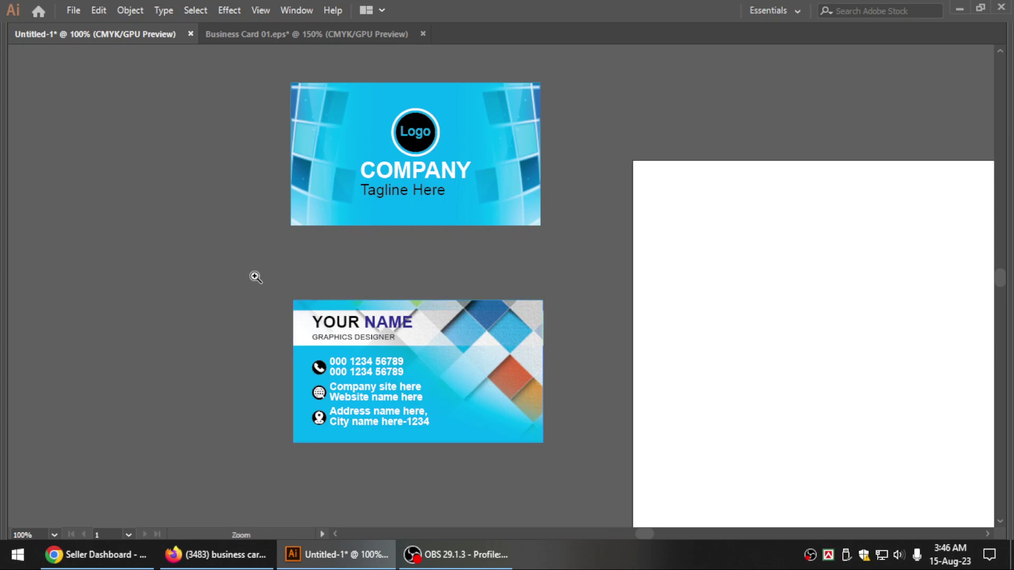
{"action": "mouse_move", "coordinate": [256, 276]}
{"action": "left_mouse_down"}
{"action": "mouse_move", "coordinate": [527, 396]}
{"action": "mouse_move", "coordinate": [391, 260]}
{"action": "left_mouse_up"}
Try moving the front card's background and text up-right, undoing each attempt
{"action": "left_click", "coordinate": [539, 380]}
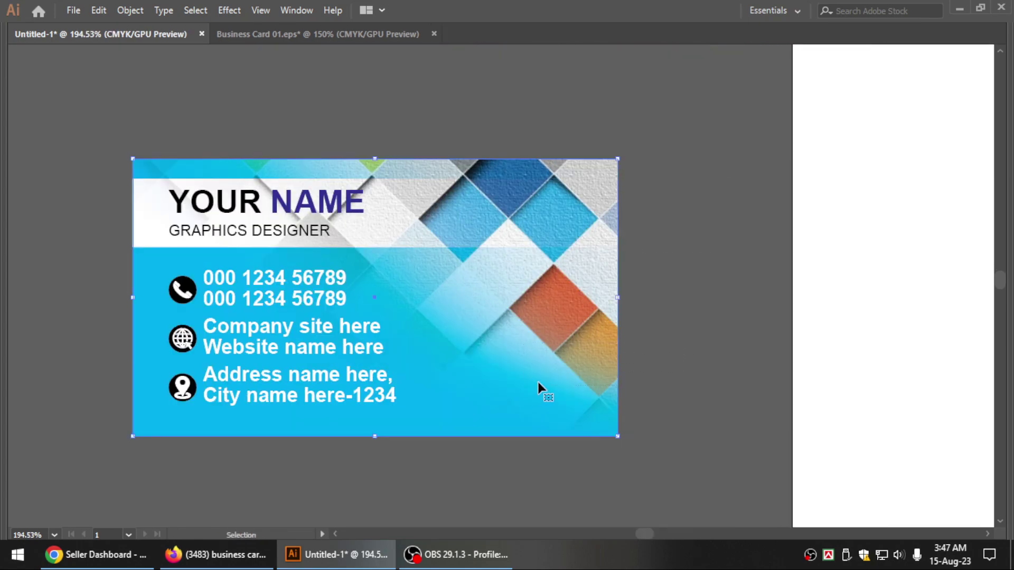
{"action": "left_click_drag", "start_coordinate": [538, 382], "coordinate": [638, 302]}
{"action": "key", "text": "ctrl+z"}
{"action": "left_click_drag", "start_coordinate": [434, 200], "coordinate": [523, 135]}
{"action": "key", "text": "ctrl+z"}
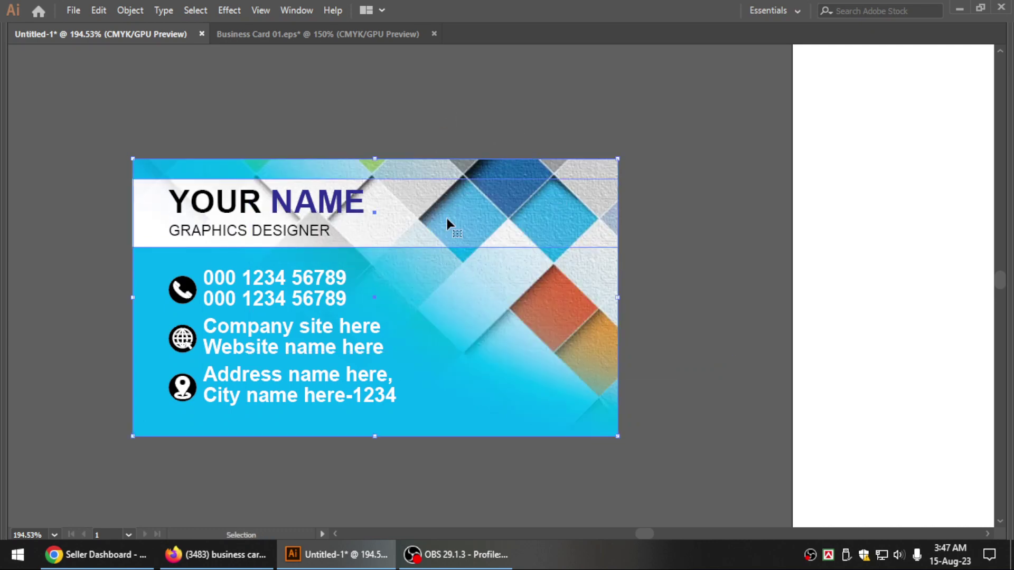
{"action": "left_click_drag", "start_coordinate": [450, 221], "coordinate": [526, 127]}
{"action": "key", "text": "ctrl+z"}
{"action": "mouse_move", "coordinate": [294, 214]}
{"action": "left_mouse_down"}
{"action": "mouse_move", "coordinate": [343, 166]}
{"action": "mouse_move", "coordinate": [370, 158]}
{"action": "left_mouse_up"}
{"action": "key", "text": "ctrl+z"}
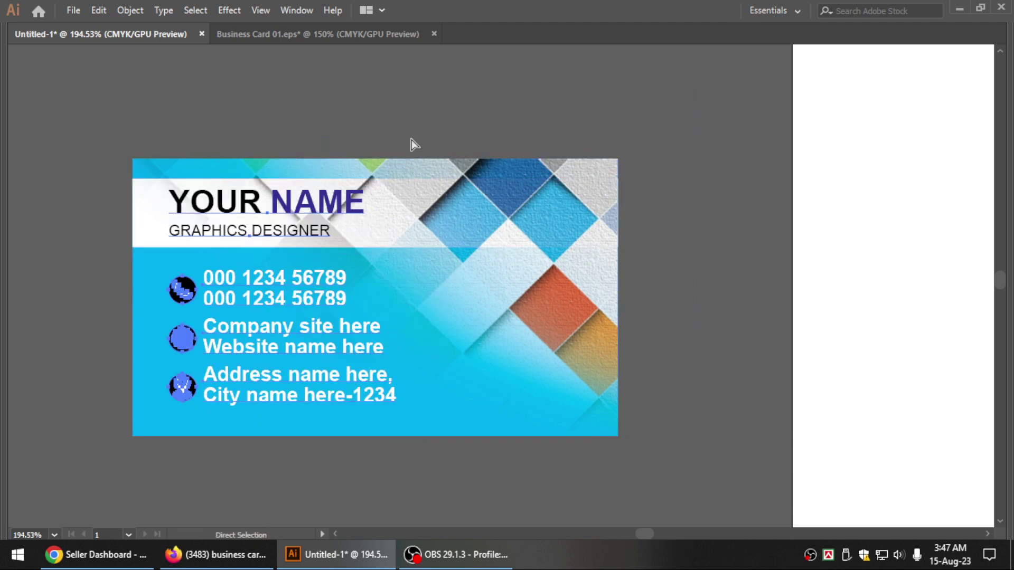
{"action": "left_click", "coordinate": [123, 171]}
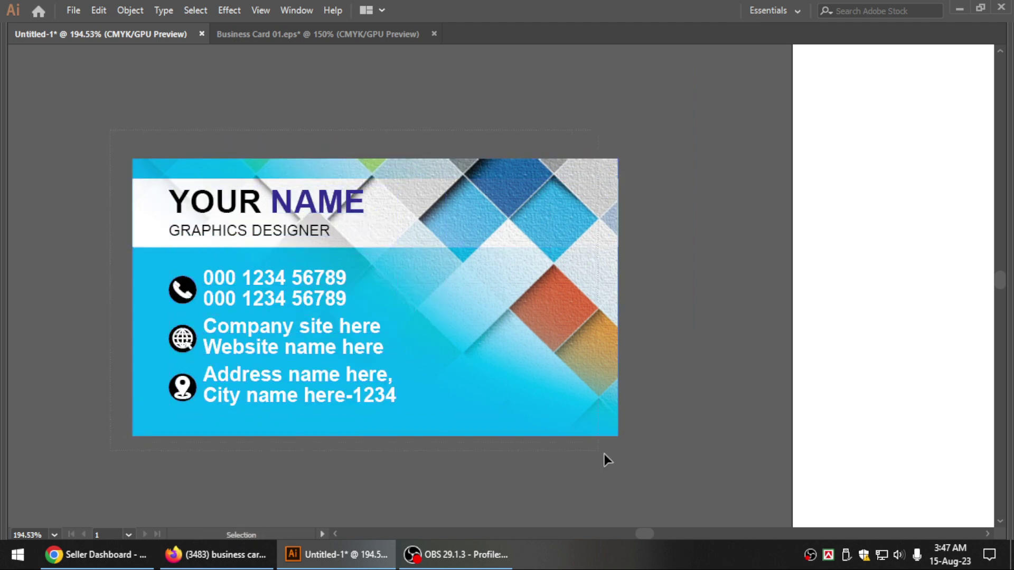
{"action": "key", "text": "ctrl+a"}
{"action": "key", "text": "a"}
{"action": "left_click", "coordinate": [668, 391]}
Rearrange the two cards so the front card sits directly above the back card
{"action": "key", "text": "ctrl+1"}
{"action": "left_click_drag", "start_coordinate": [530, 193], "coordinate": [517, 349]}
{"action": "left_click", "coordinate": [503, 241]}
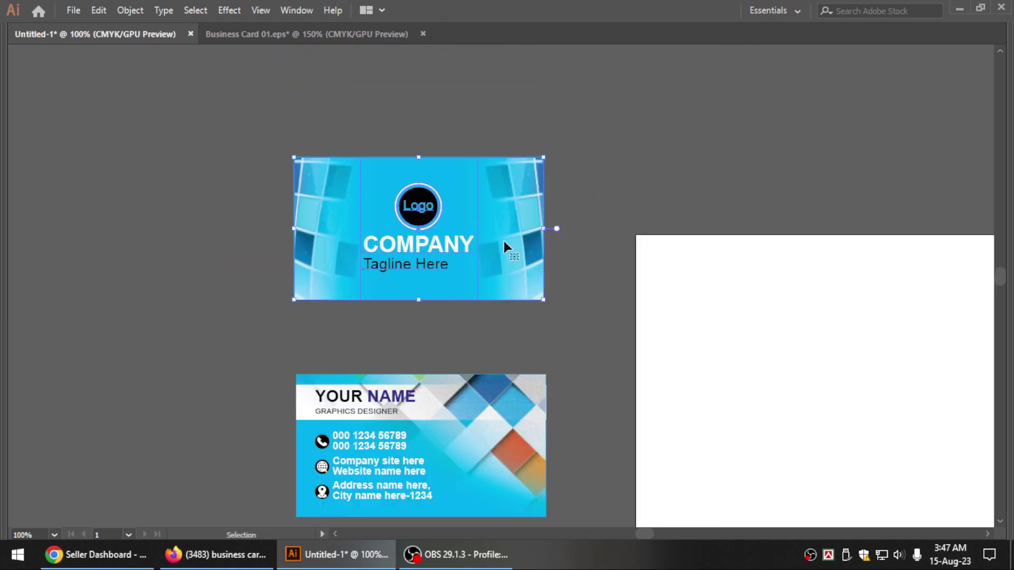
{"action": "left_click_drag", "start_coordinate": [504, 240], "coordinate": [595, 129]}
{"action": "key", "text": "ctrl+z"}
{"action": "mouse_move", "coordinate": [460, 402]}
{"action": "left_mouse_down"}
{"action": "mouse_move", "coordinate": [486, 273]}
{"action": "mouse_move", "coordinate": [382, 224]}
{"action": "left_mouse_up"}
{"action": "left_click", "coordinate": [486, 274]}
{"action": "key", "text": "ctrl+minus"}
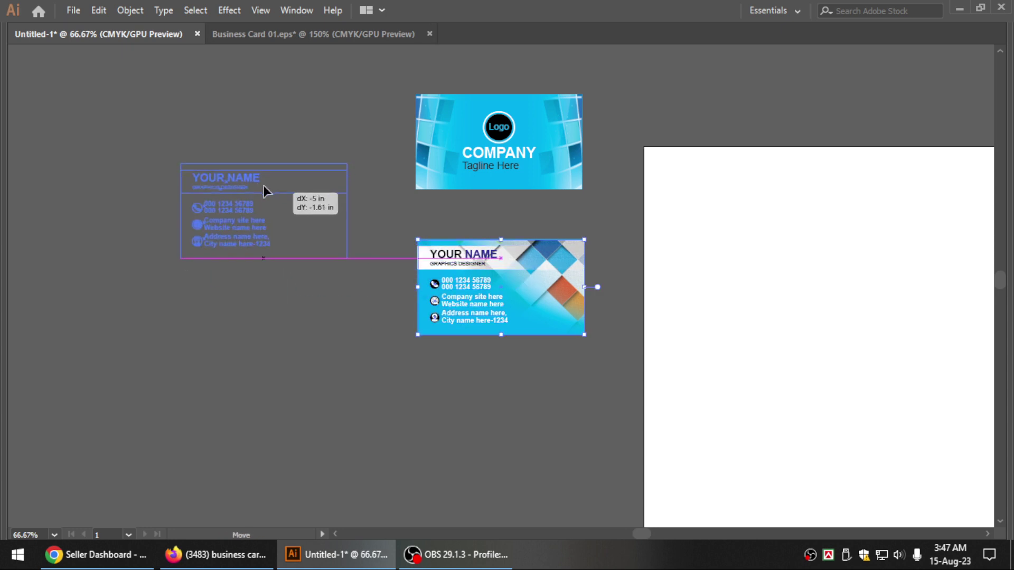
{"action": "left_click_drag", "start_coordinate": [494, 243], "coordinate": [261, 131]}
{"action": "left_click_drag", "start_coordinate": [504, 144], "coordinate": [277, 274]}
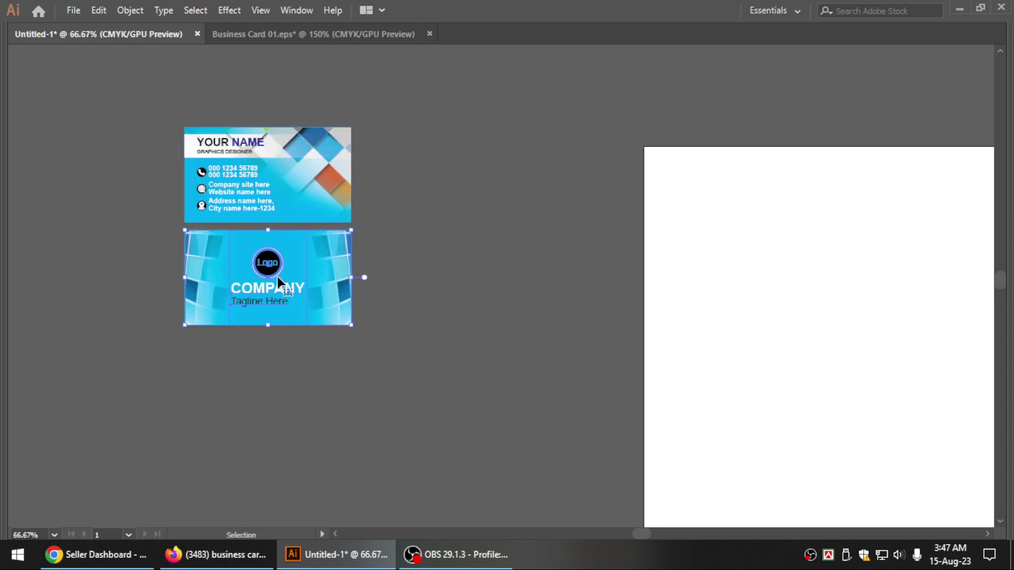
{"action": "left_click_drag", "start_coordinate": [168, 84], "coordinate": [366, 344]}
Centre the two stacked cards horizontally and zoom in on them
{"action": "key", "text": "Tab"}
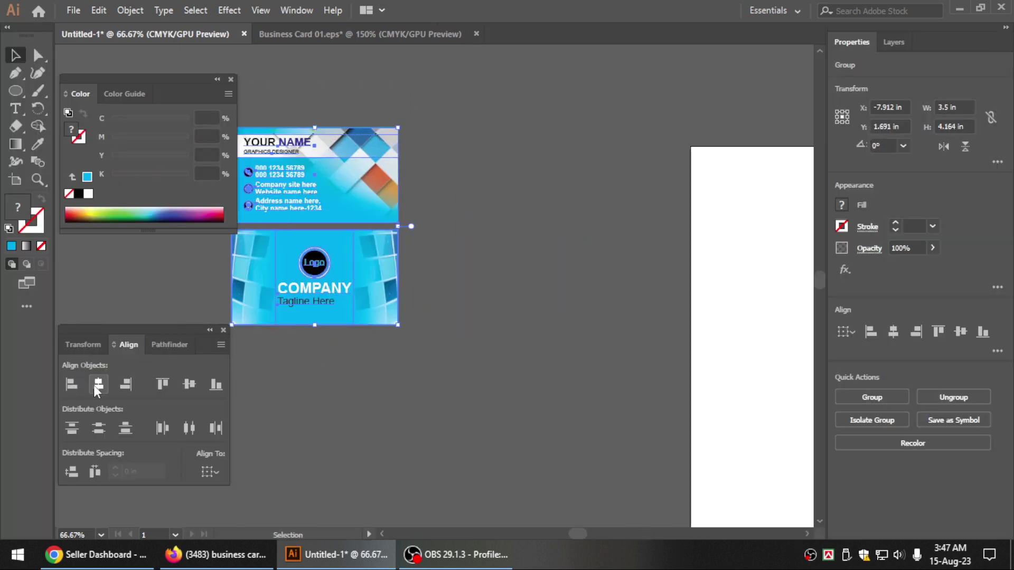
{"action": "left_click", "coordinate": [187, 385]}
{"action": "key", "text": "ctrl+z"}
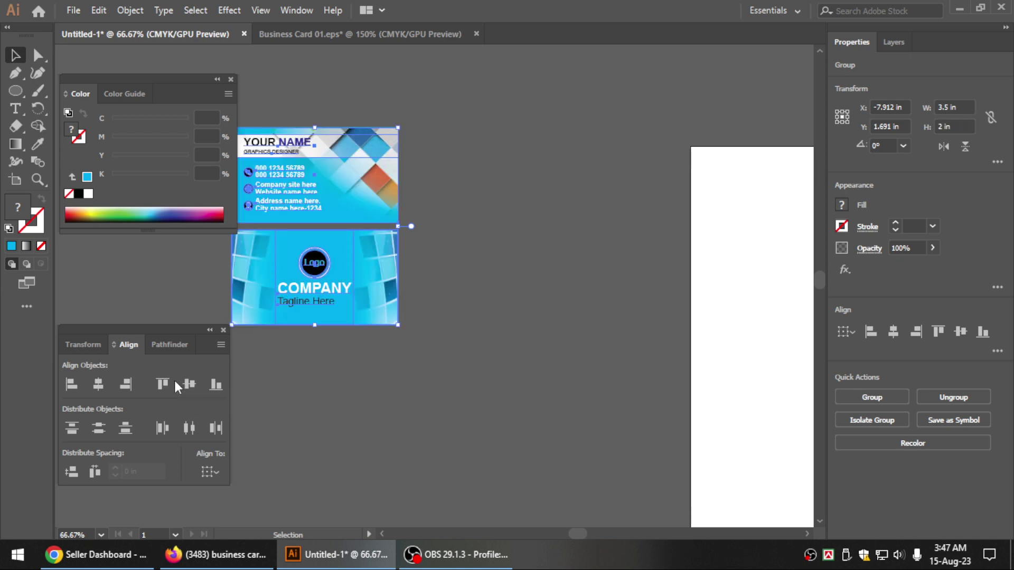
{"action": "left_click", "coordinate": [101, 386]}
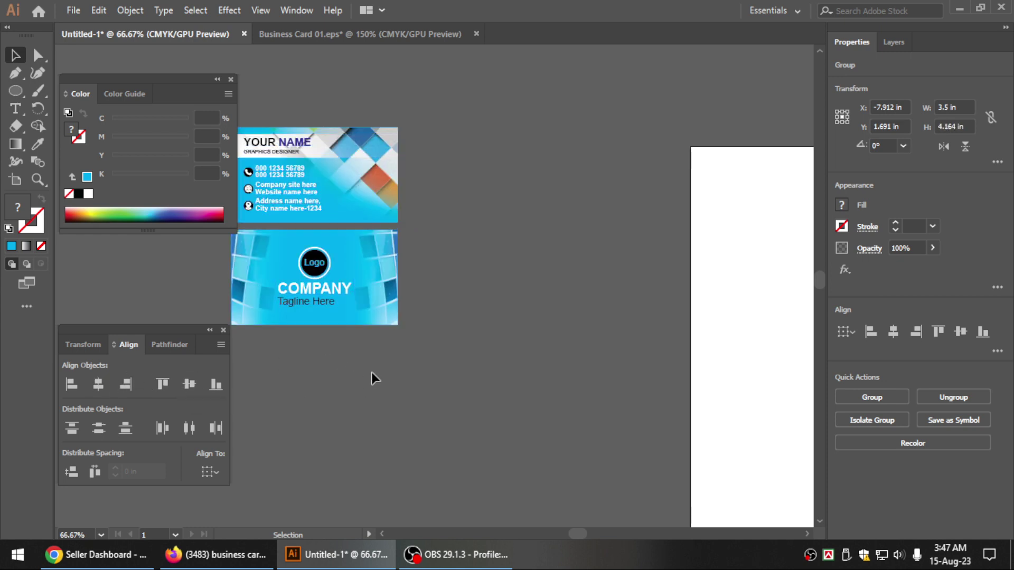
{"action": "key", "text": "Tab"}
{"action": "mouse_move", "coordinate": [296, 208]}
{"action": "left_mouse_down"}
{"action": "mouse_move", "coordinate": [315, 233]}
{"action": "mouse_move", "coordinate": [372, 262]}
{"action": "mouse_move", "coordinate": [395, 242]}
{"action": "mouse_move", "coordinate": [390, 234]}
{"action": "left_mouse_up"}
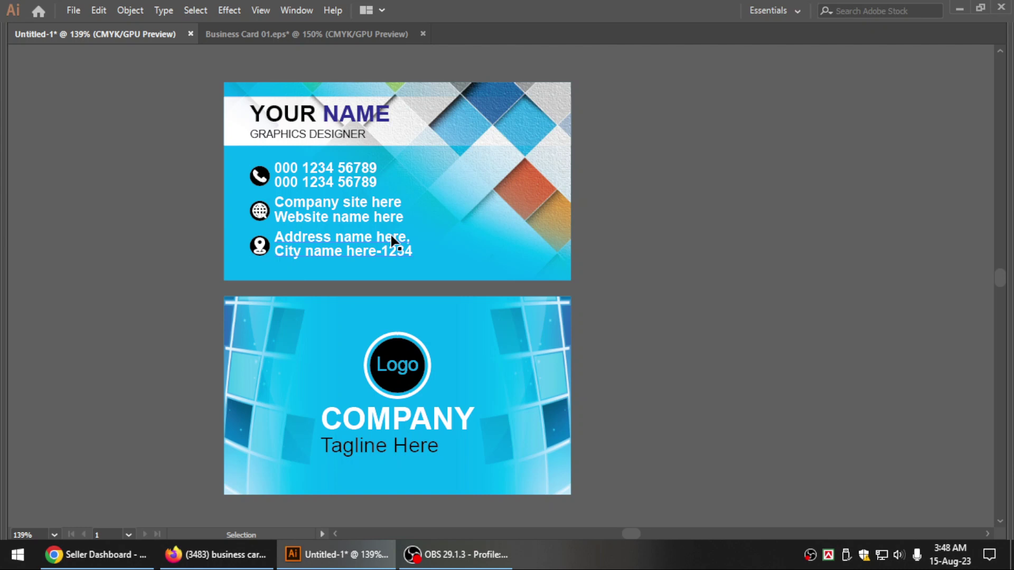
{"action": "key", "text": "ctrl+plus"}
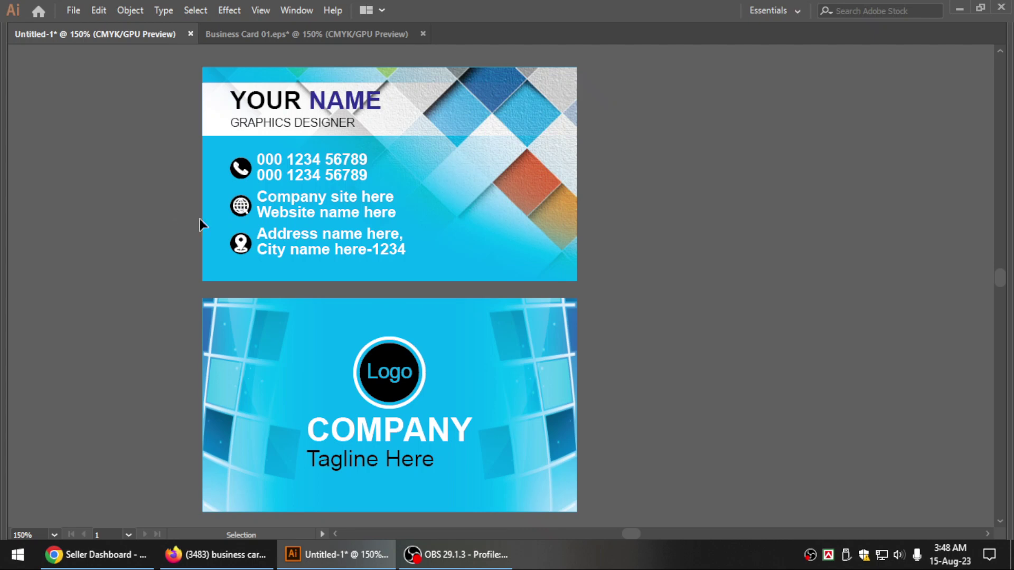
Select both card sides and drag them onto the artboard's top-left corner
{"action": "left_click", "coordinate": [281, 230]}
{"action": "key", "text": "ctrl+minus"}
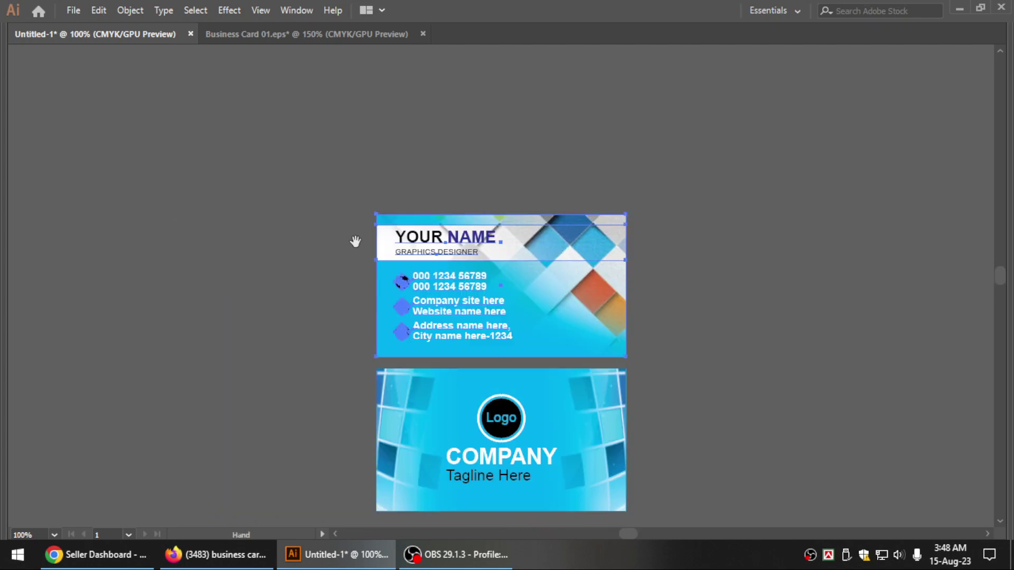
{"action": "left_click_drag", "start_coordinate": [355, 242], "coordinate": [197, 154]}
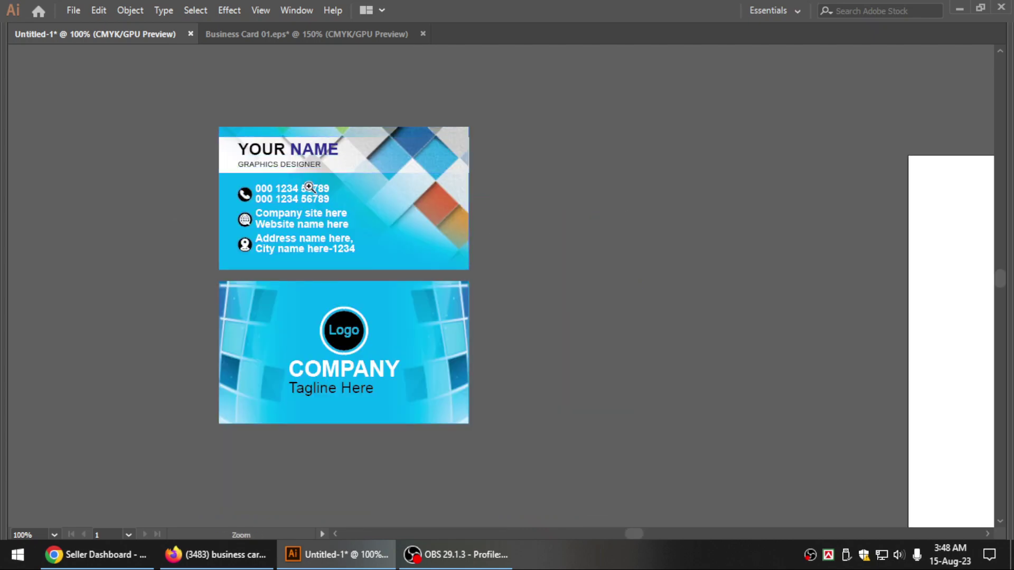
{"action": "left_click_drag", "start_coordinate": [309, 187], "coordinate": [384, 225]}
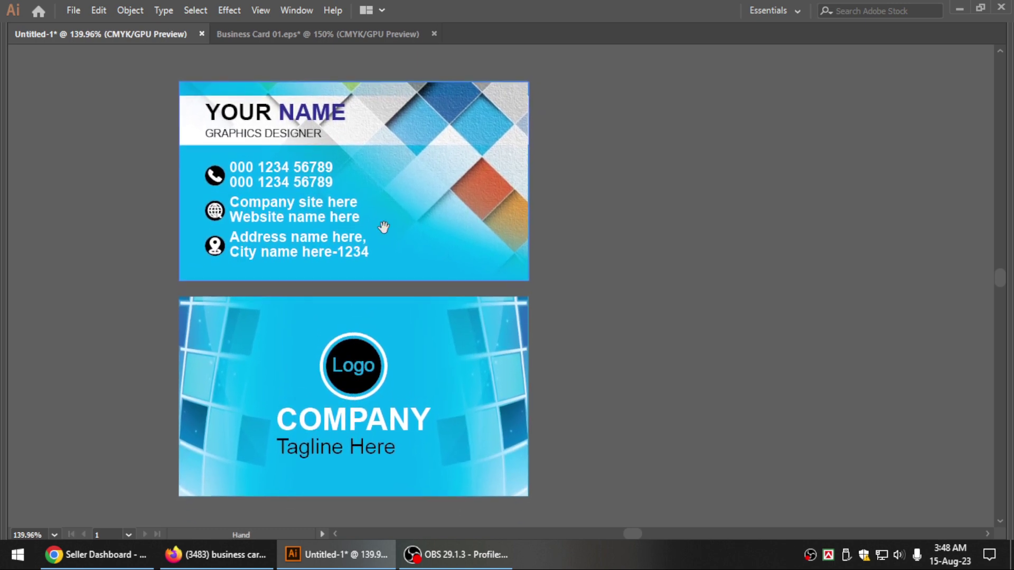
{"action": "key", "text": "ctrl+0"}
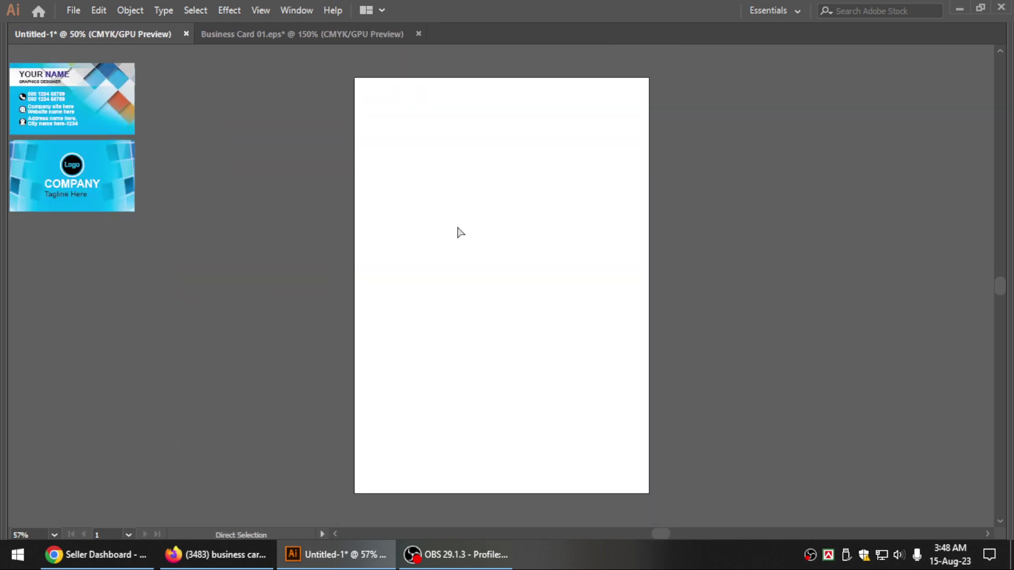
{"action": "left_click", "coordinate": [116, 165]}
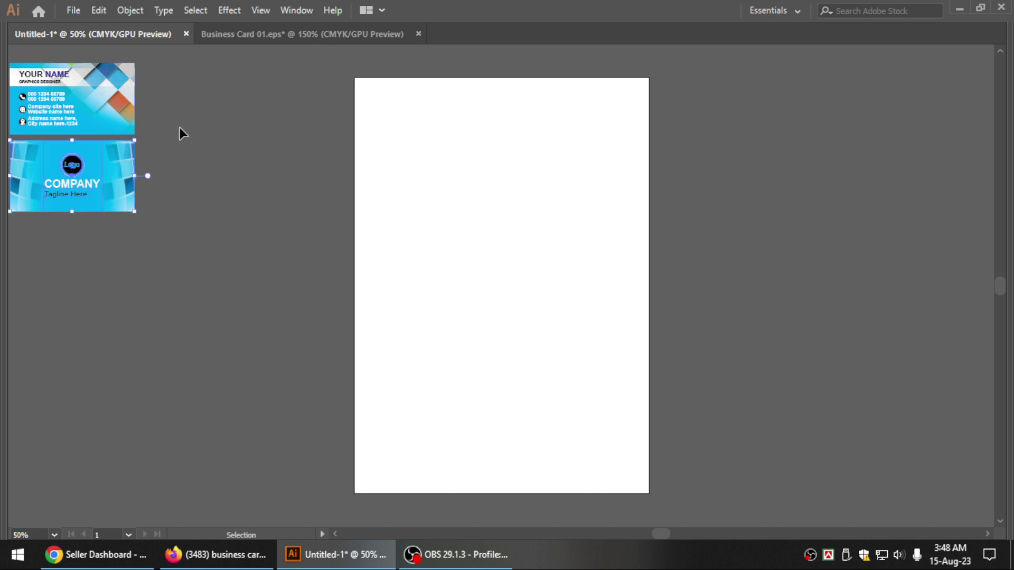
{"action": "key", "text": "ctrl+a"}
{"action": "mouse_move", "coordinate": [89, 102]}
{"action": "left_mouse_down"}
{"action": "mouse_move", "coordinate": [448, 127]}
{"action": "mouse_move", "coordinate": [443, 120]}
{"action": "mouse_move", "coordinate": [524, 203]}
{"action": "mouse_move", "coordinate": [335, 199]}
{"action": "left_mouse_up"}
Nudge both cards up slightly, deselect them, and zoom to 150% to check placement
{"action": "key", "text": "z"}
{"action": "key", "text": "v"}
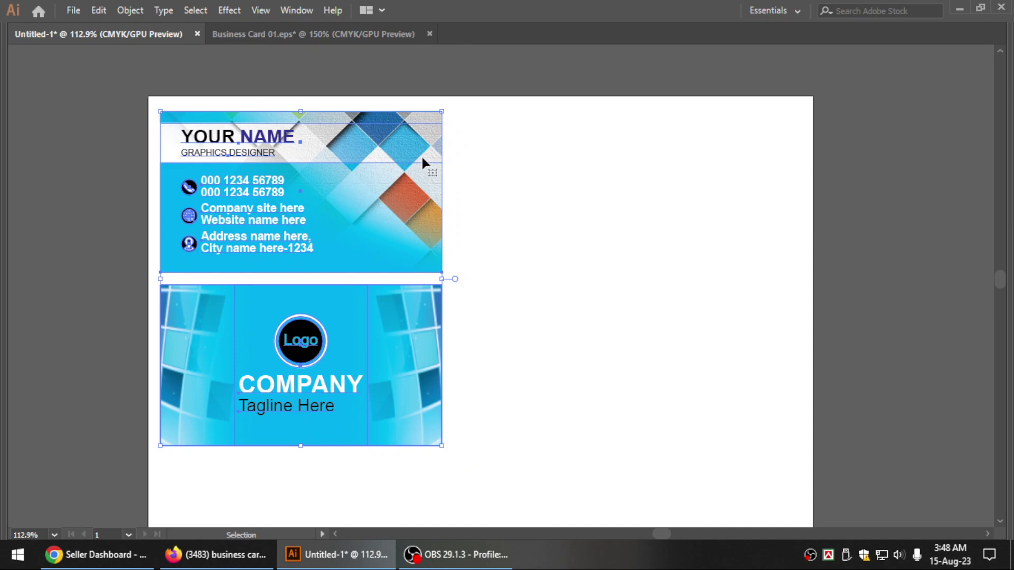
{"action": "key", "text": "Up"}
{"action": "key", "text": "Up"}
{"action": "key", "text": "Up"}
{"action": "key", "text": "Up"}
{"action": "key", "text": "Up"}
{"action": "key", "text": "Up"}
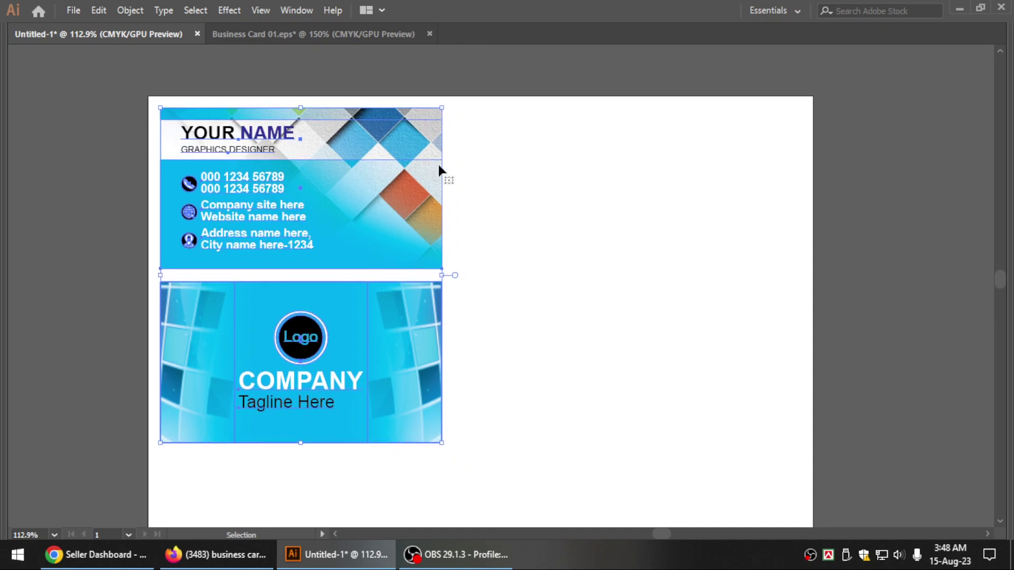
{"action": "left_click", "coordinate": [521, 189]}
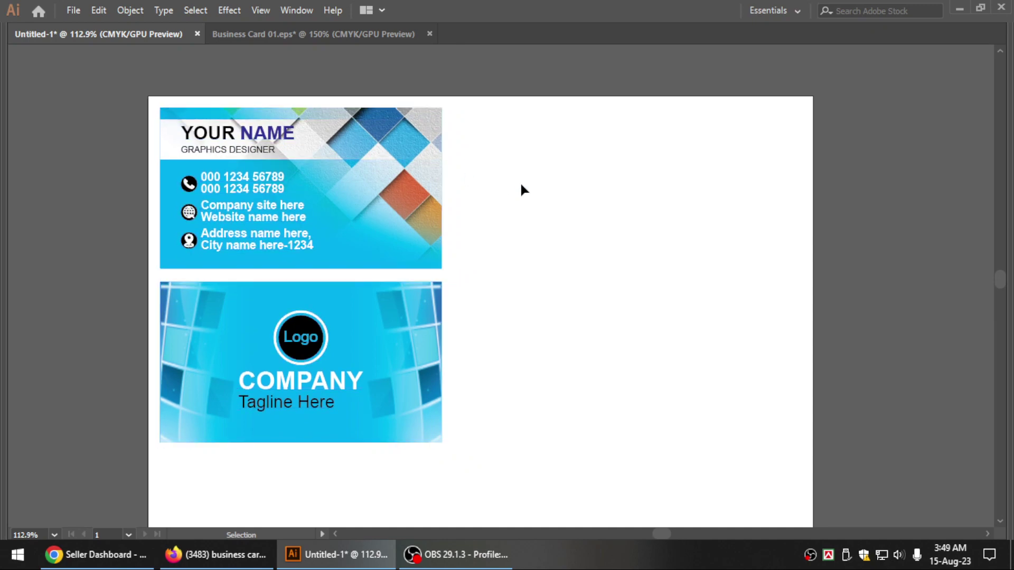
{"action": "left_click_drag", "start_coordinate": [478, 202], "coordinate": [601, 231]}
{"action": "key", "text": "a"}
{"action": "key", "text": "ctrl+plus"}
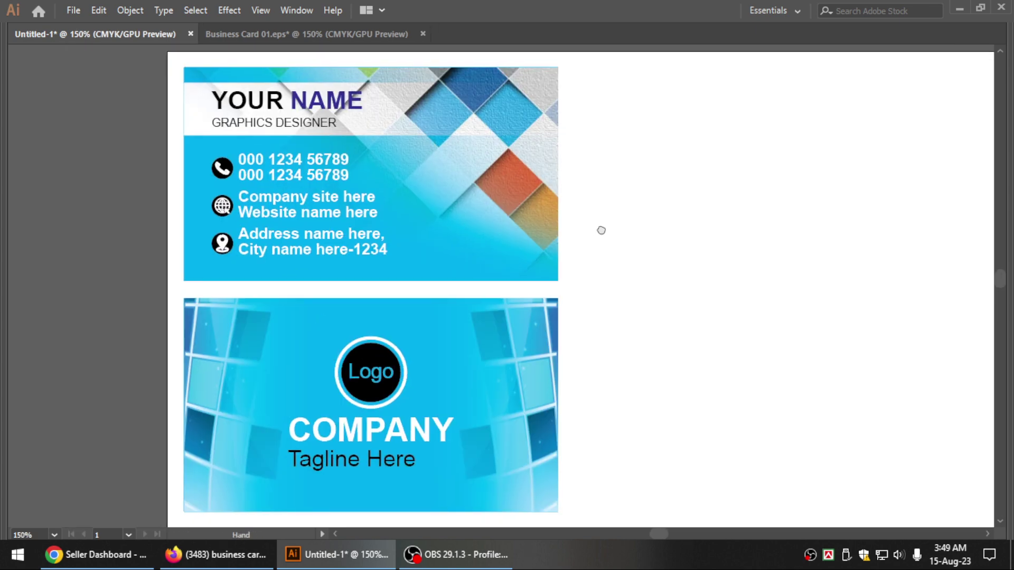
{"action": "key", "text": "v"}
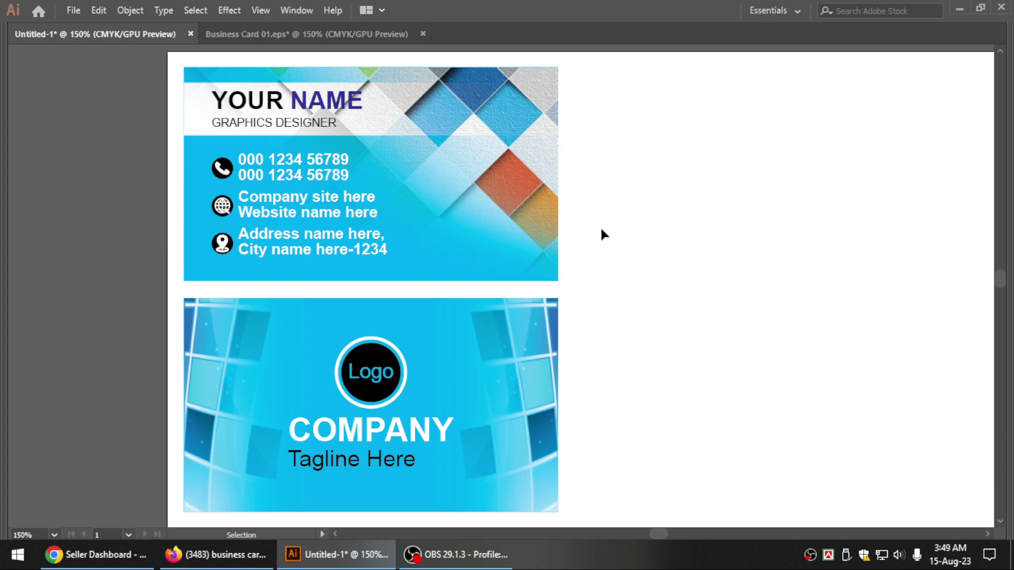